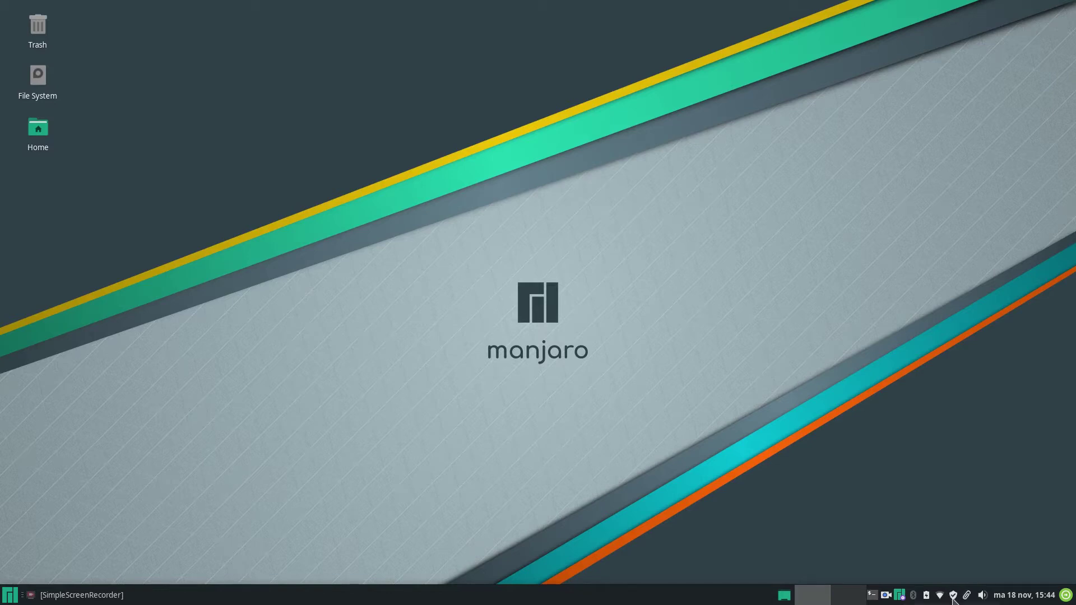
Open the package manager's preferences, authenticating with the account password, and enable hiding the tray icon when no update is available.
click(954, 597)
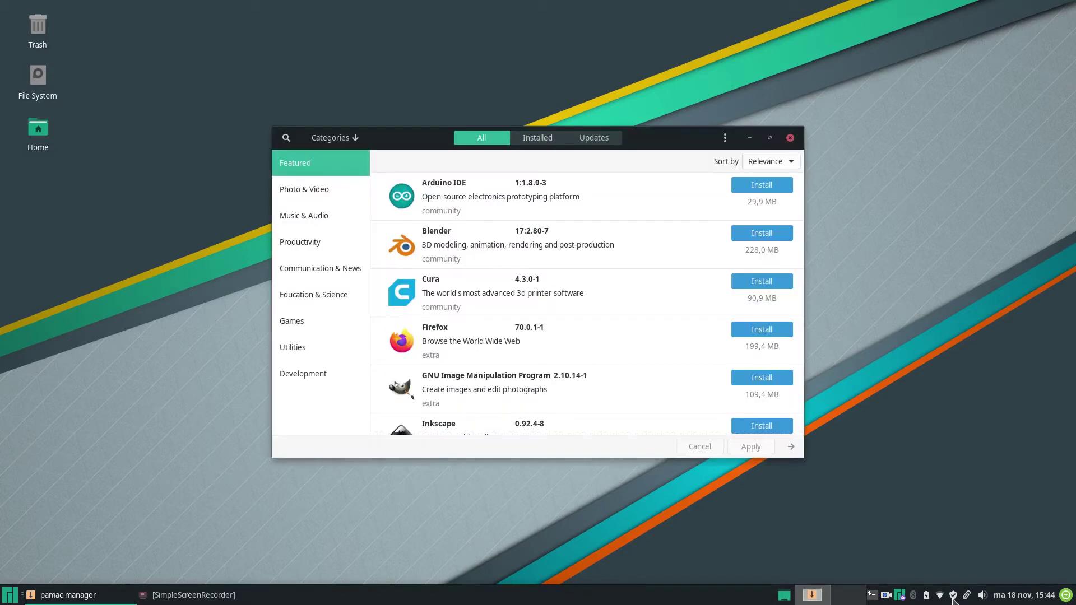
click(586, 143)
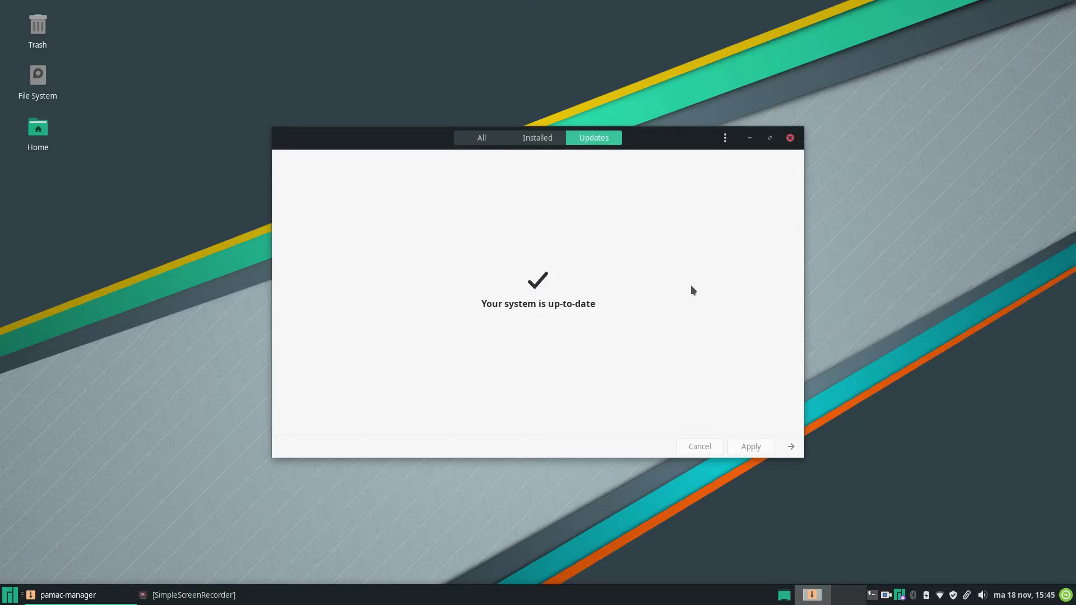
click(726, 141)
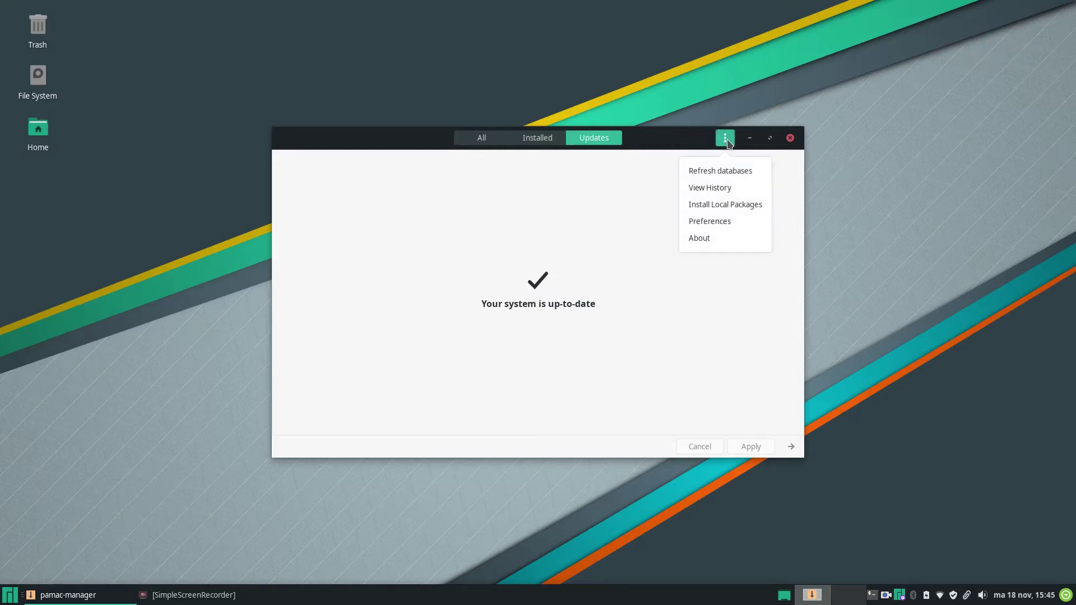
click(726, 219)
text(••••••••)
key(Return)
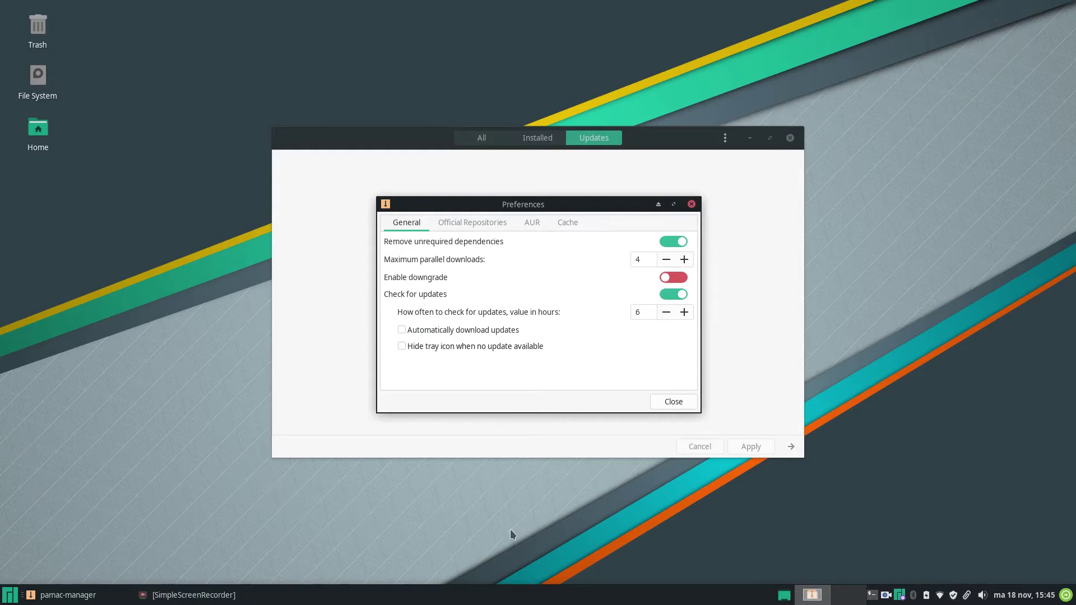
click(402, 346)
Set the official repositories to use mirrors from Netherlands and refresh the mirrors list.
click(465, 224)
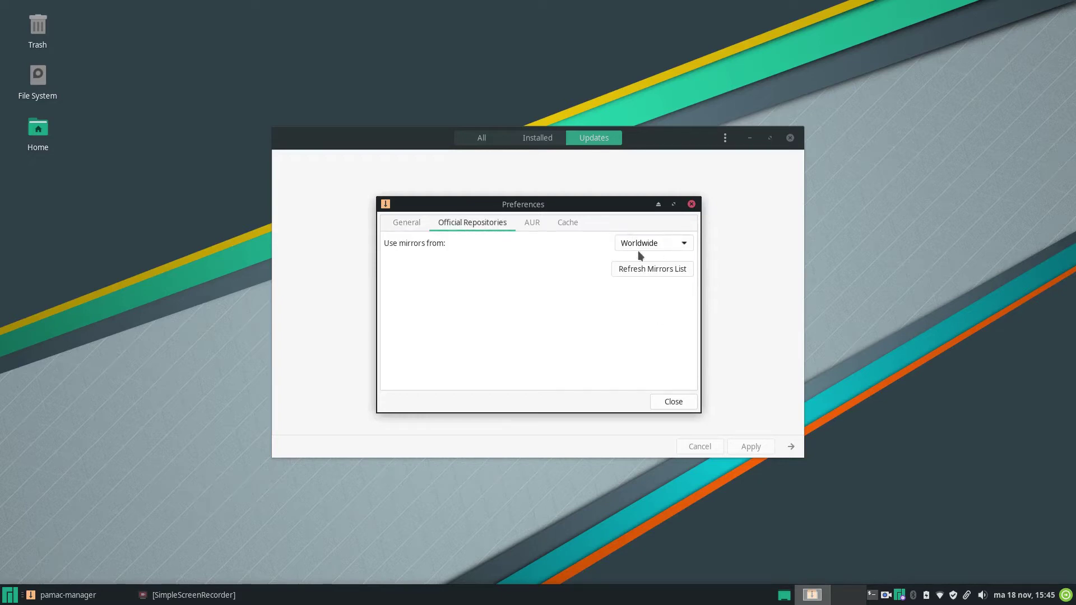
click(685, 244)
scroll(676, 348, down, 5)
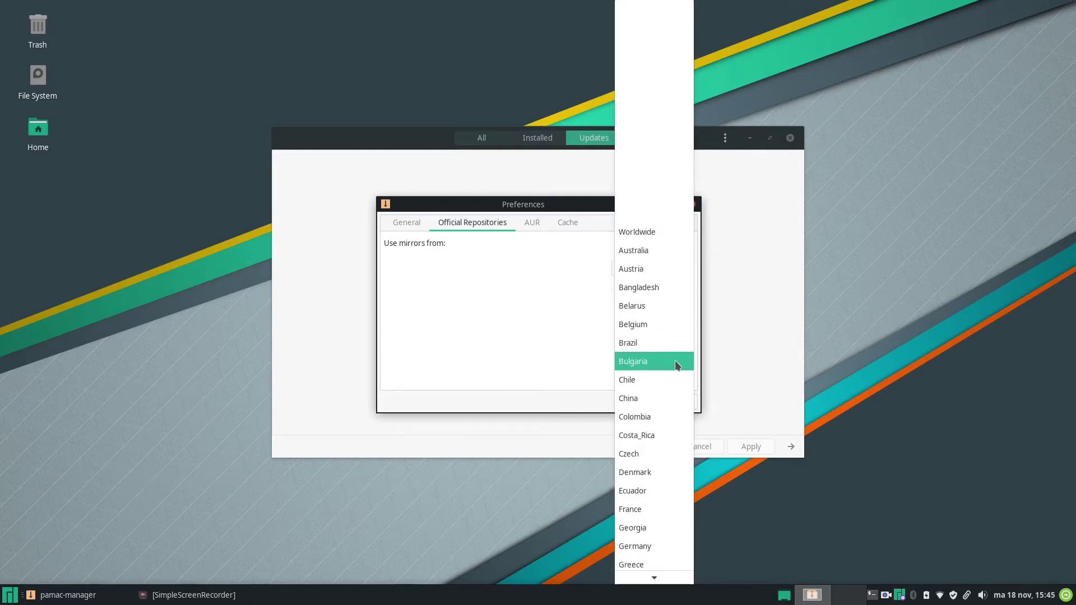
scroll(675, 366, down, 2)
scroll(674, 381, down, 4)
click(672, 397)
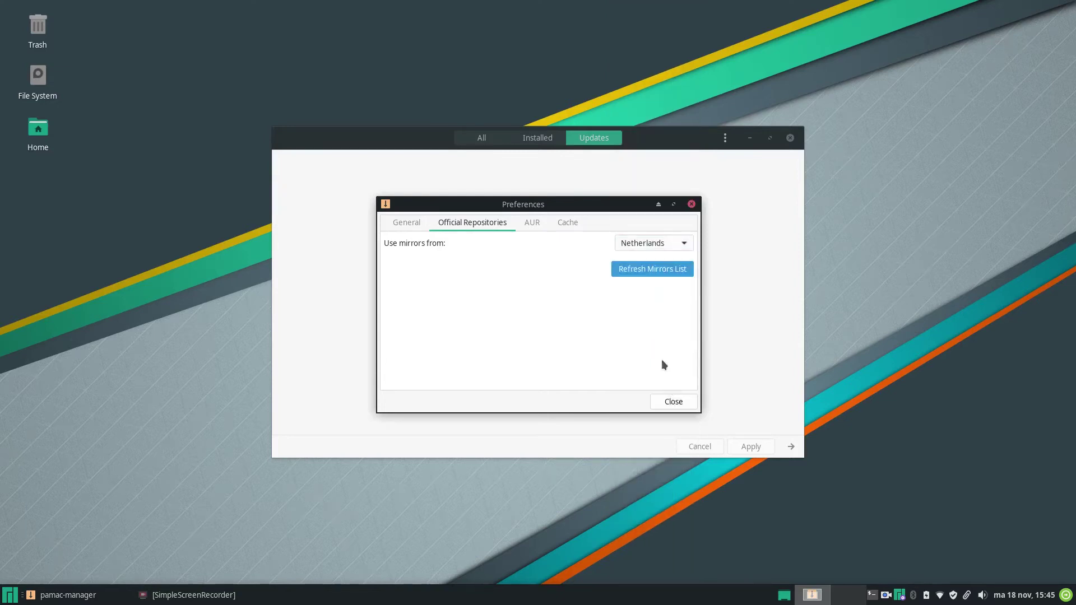
click(666, 271)
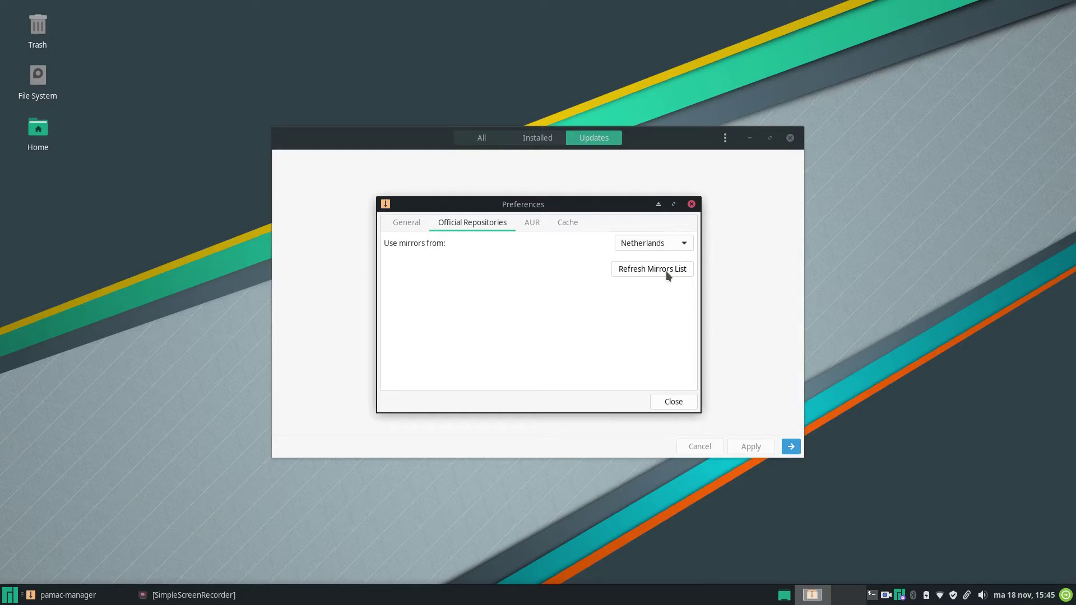
Enable AUR support and turn on checking for updates from AUR and for development packages updates.
click(530, 224)
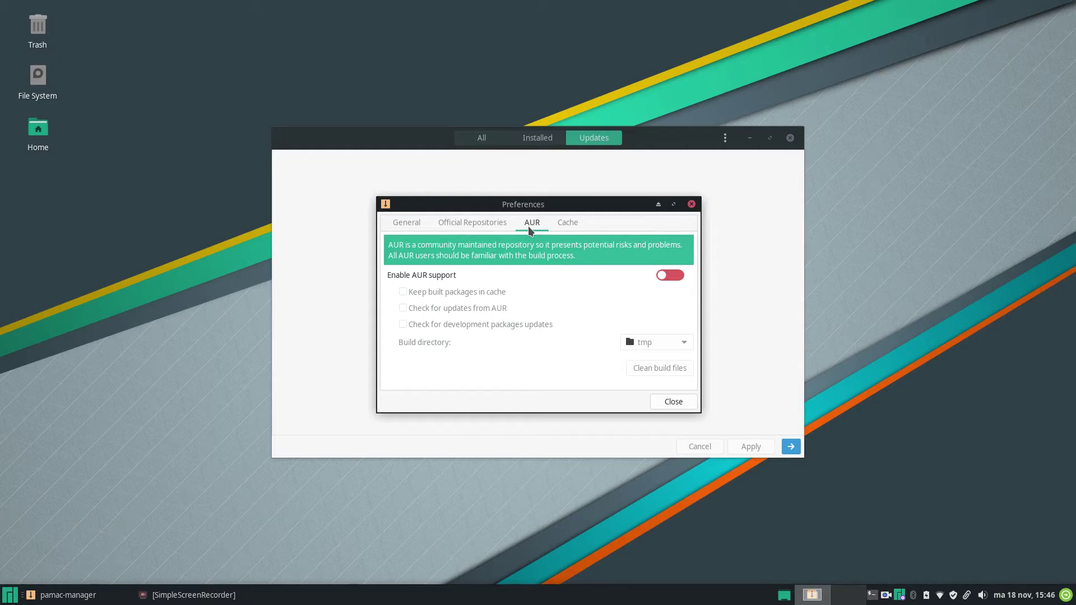
click(676, 278)
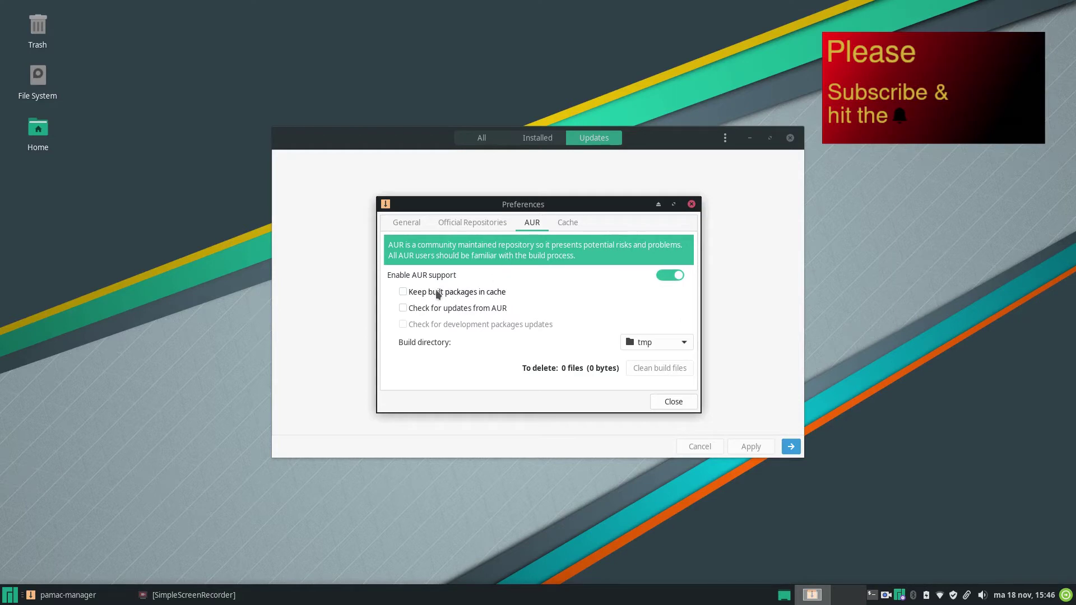
click(403, 309)
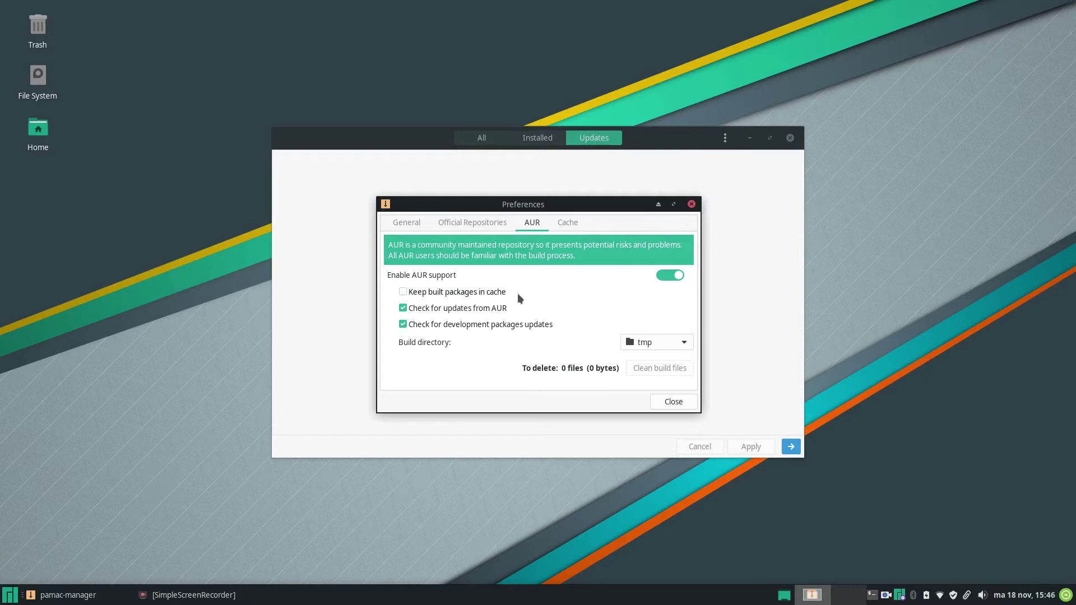
Set the cache to remove only the versions of uninstalled packages, and close the preferences and the package manager.
click(567, 219)
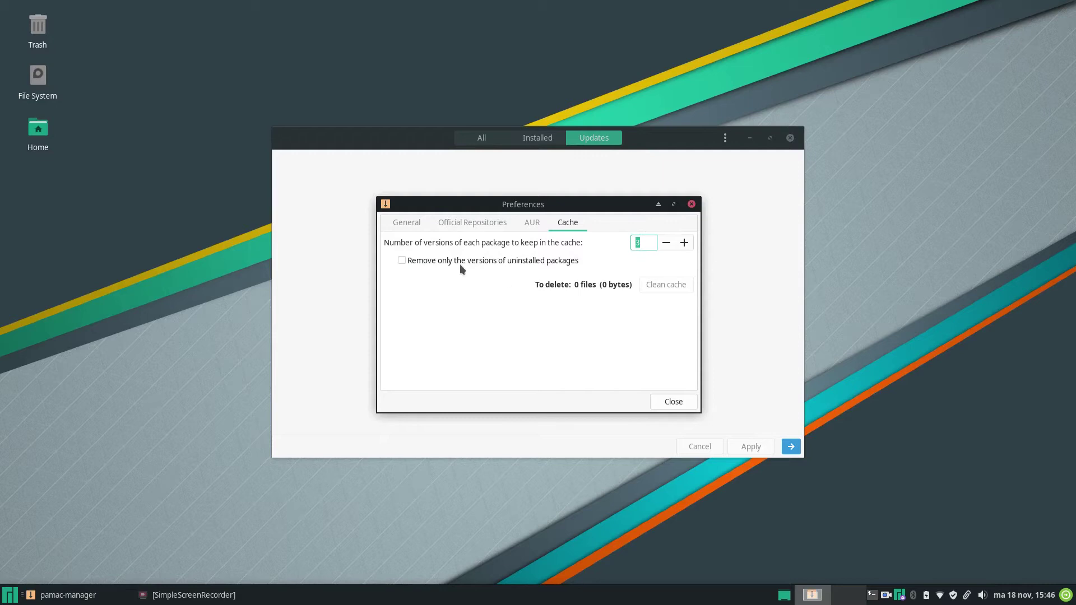
click(401, 261)
click(675, 402)
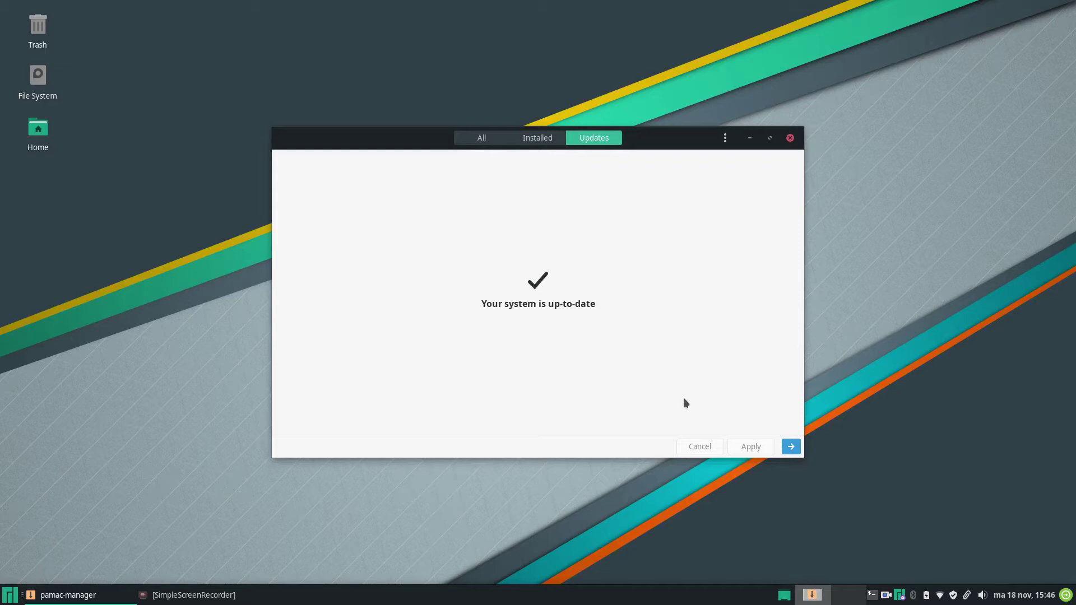
click(485, 139)
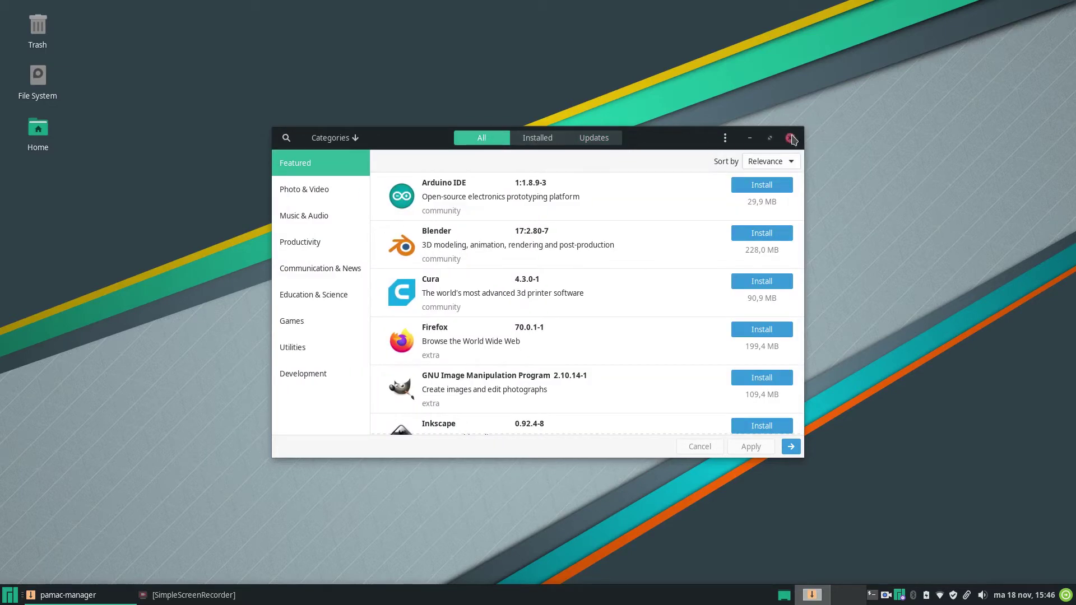
click(790, 139)
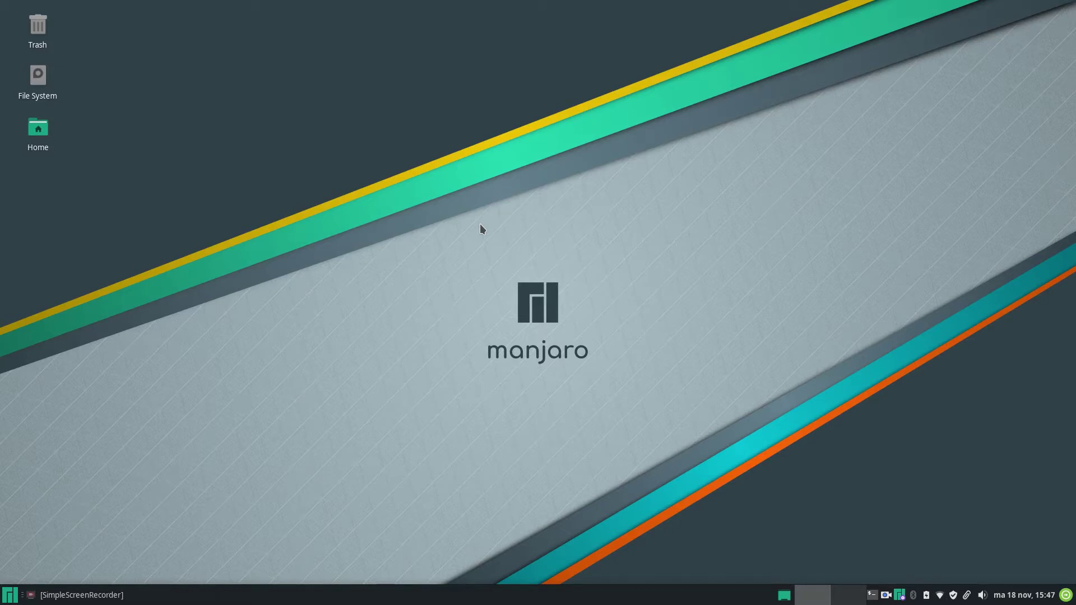
Search the installed applications for "softw" and launch Add/Remove Software.
click(10, 598)
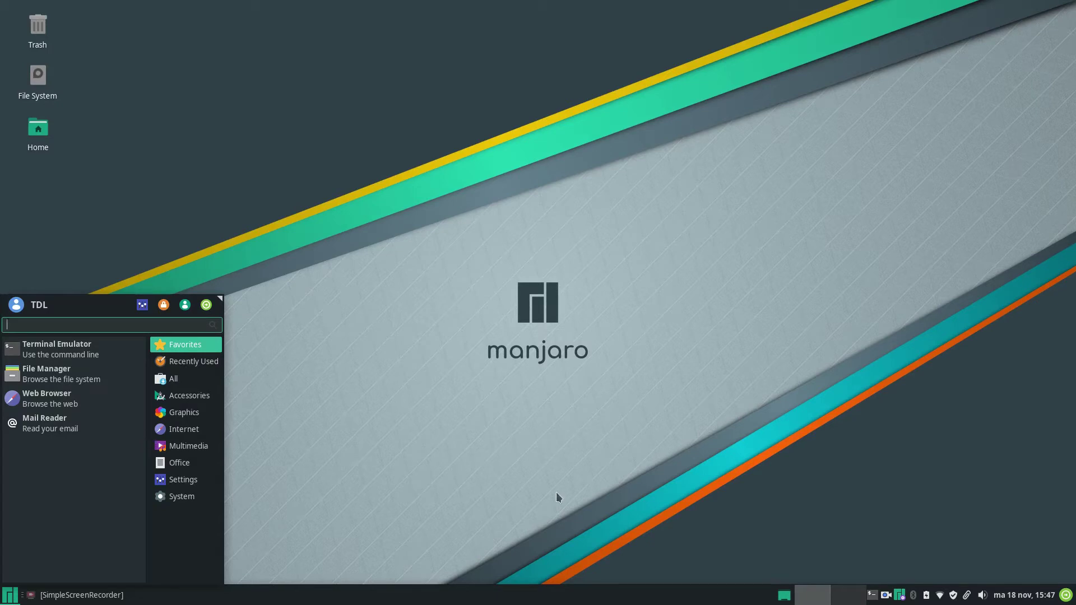
click(711, 507)
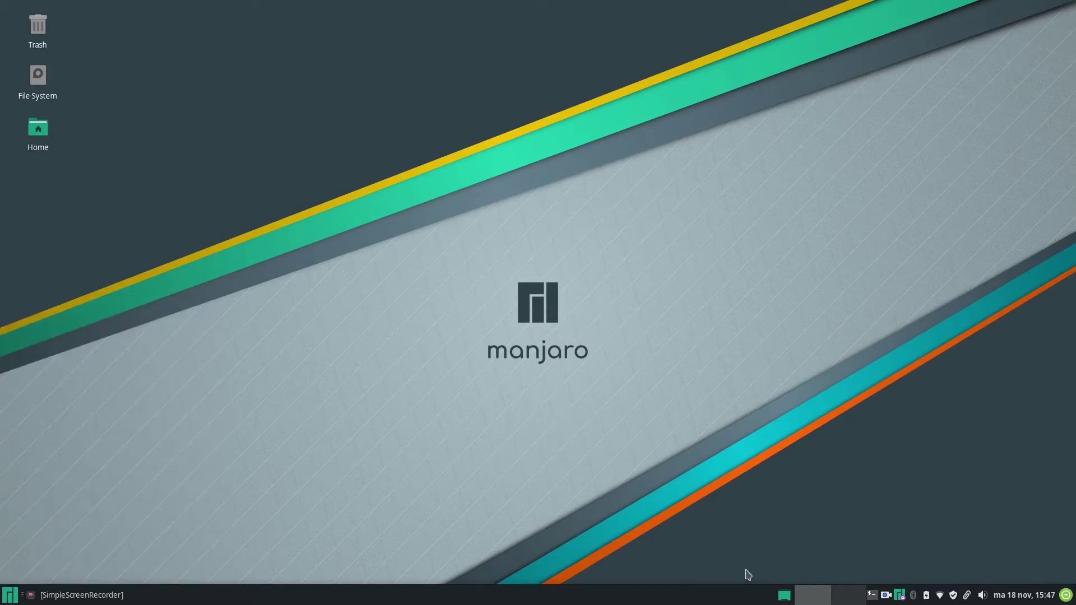
click(4, 602)
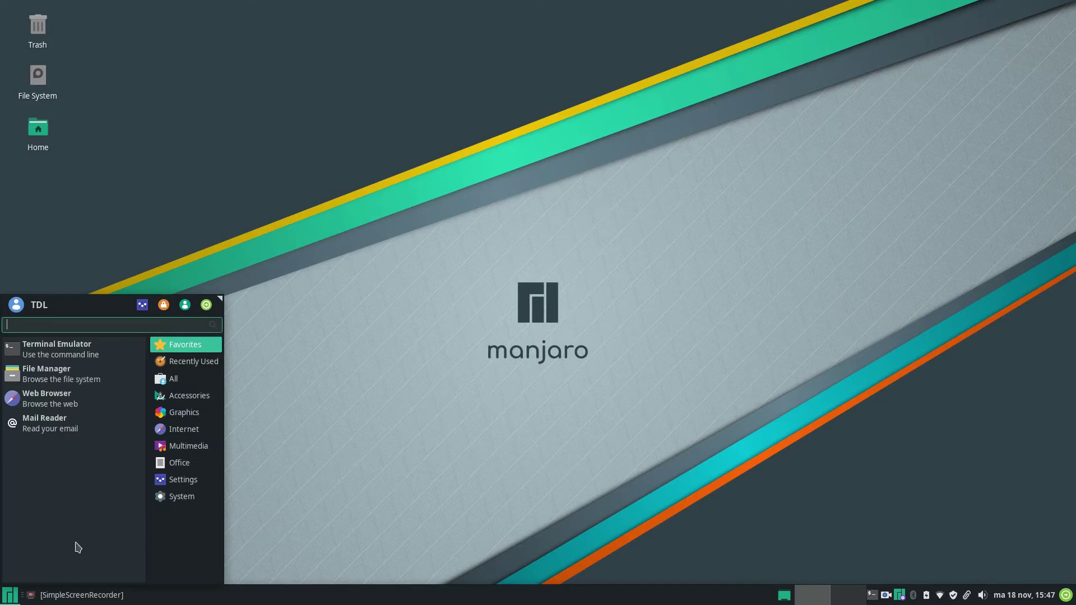
text(softw)
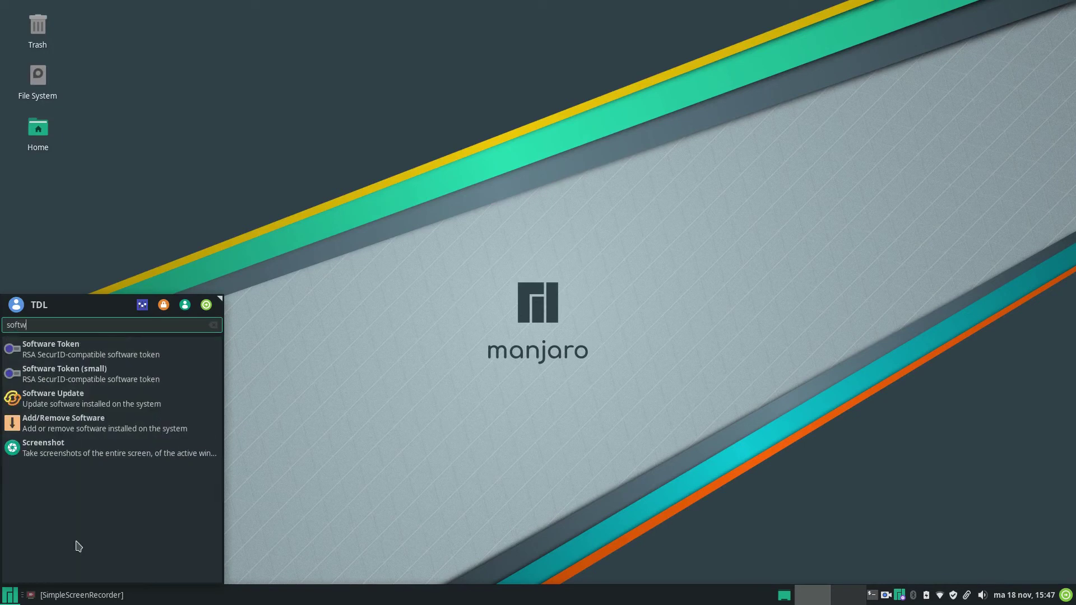
click(93, 436)
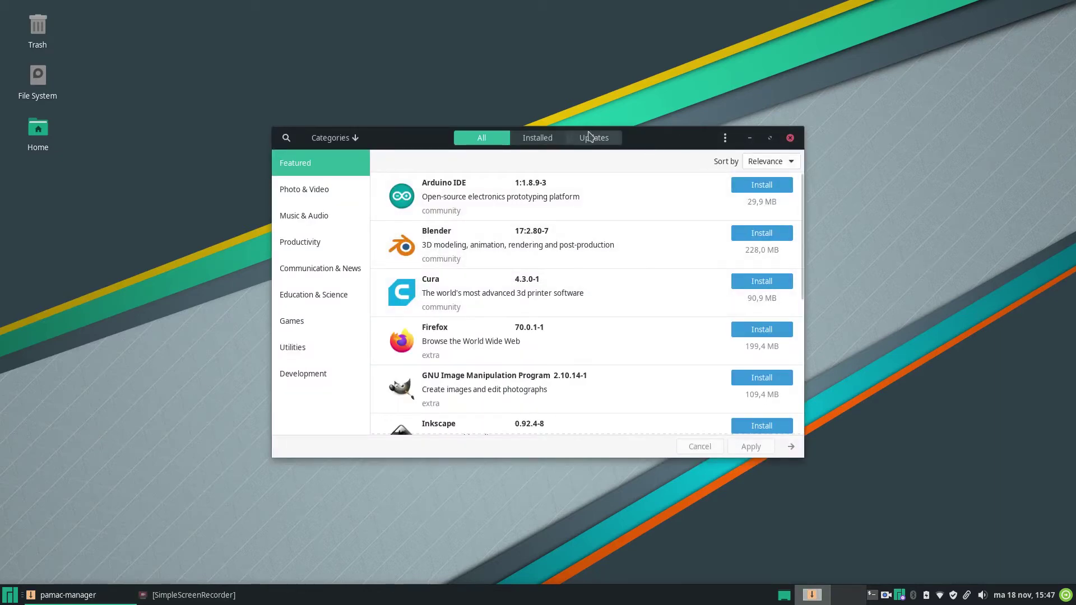
Search the packages for "libreoff" and mark LibreOffice 6.3.2-2 from the extra repository for installation.
click(287, 140)
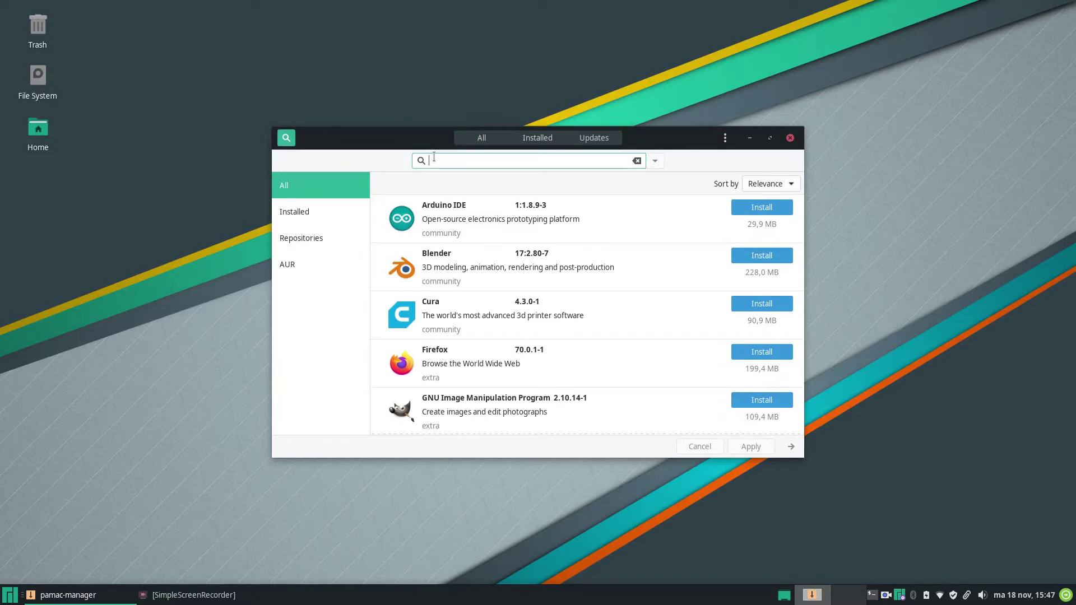
text(libreoff)
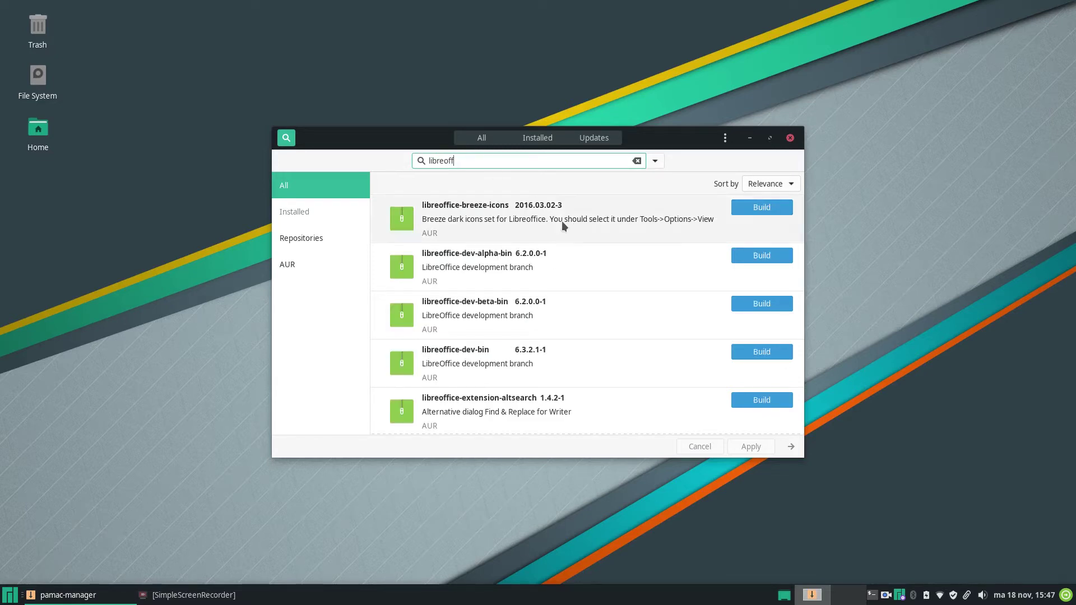
scroll(608, 270, down, 3)
scroll(611, 274, down, 6)
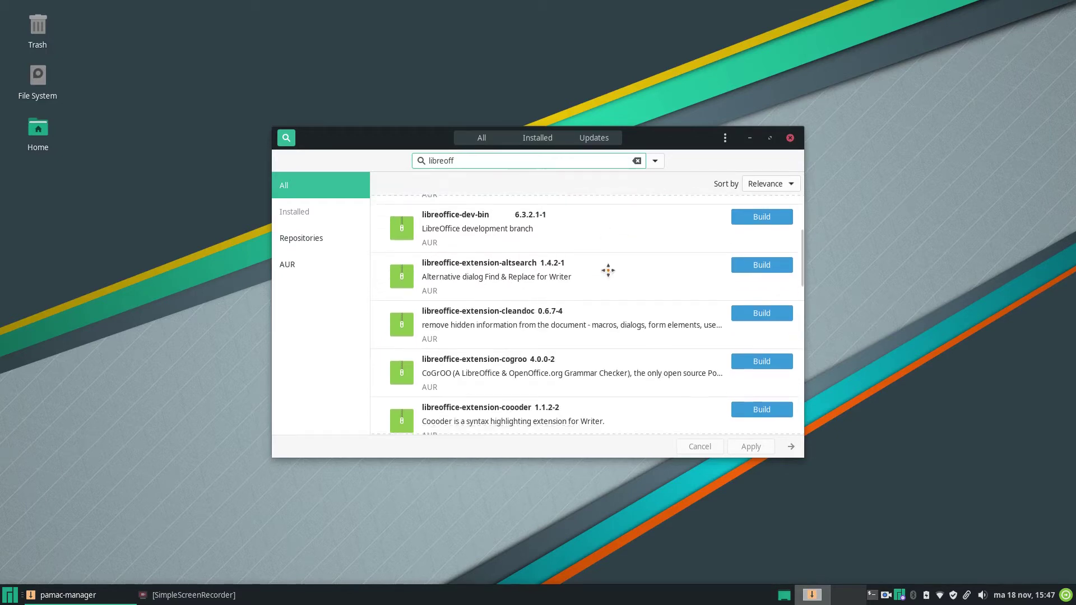
scroll(608, 272, down, 12)
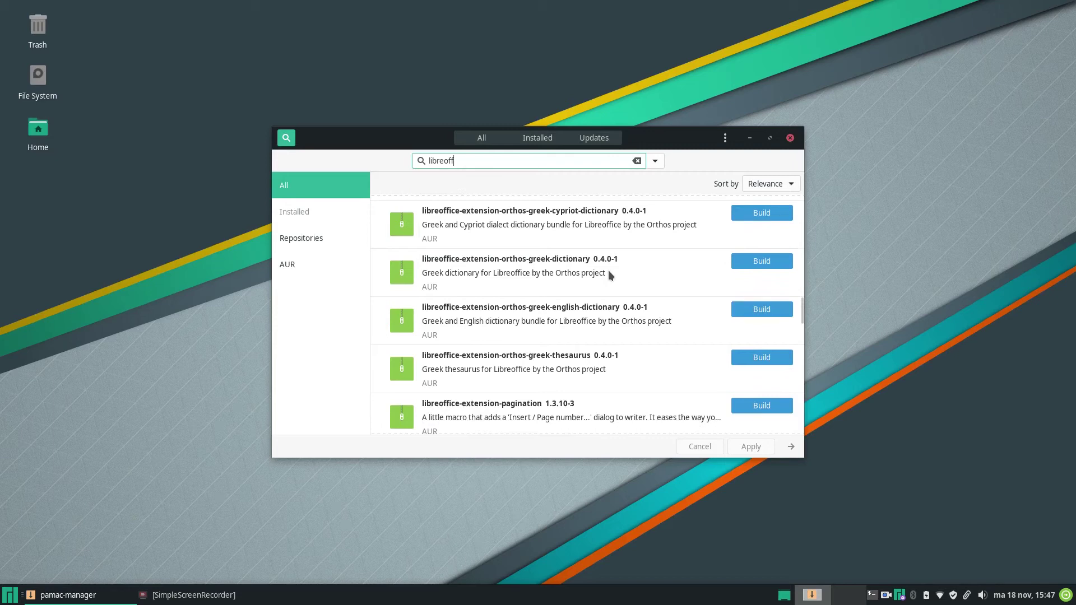
scroll(608, 270, down, 5)
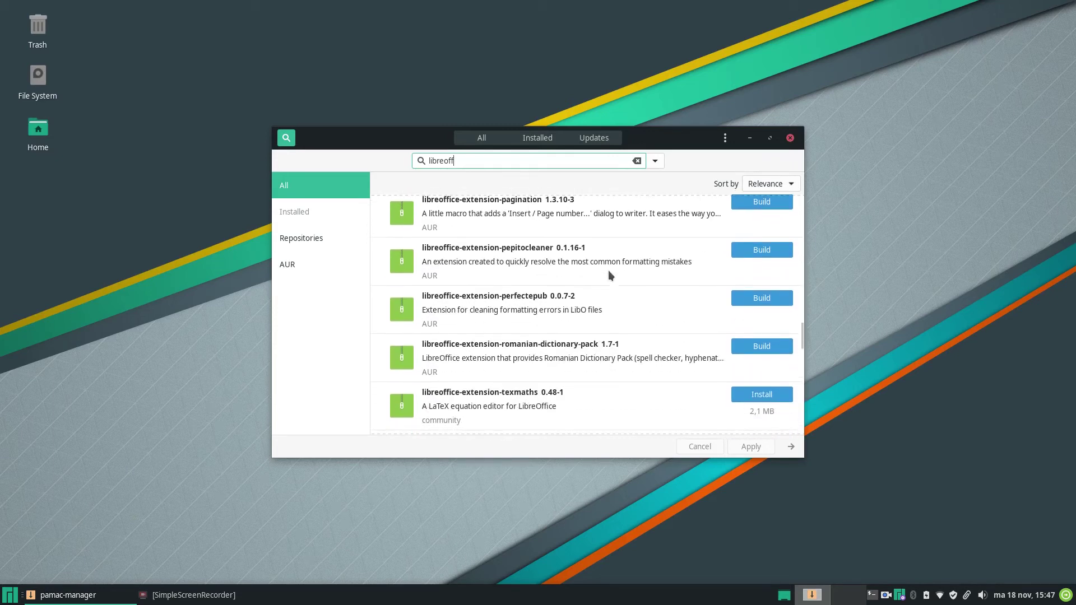
scroll(610, 272, down, 7)
scroll(608, 270, down, 4)
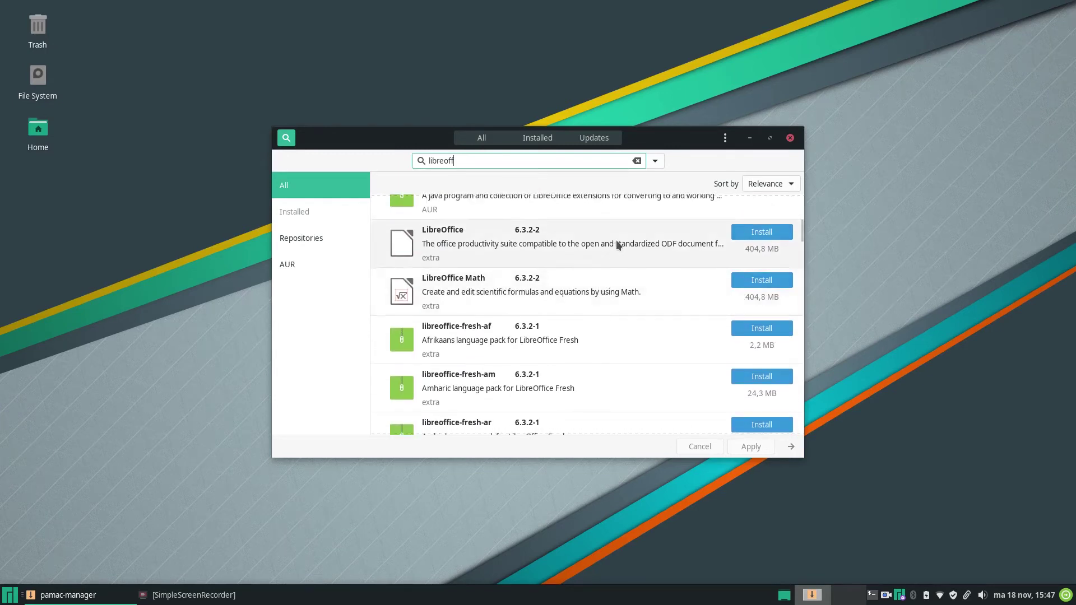
click(771, 234)
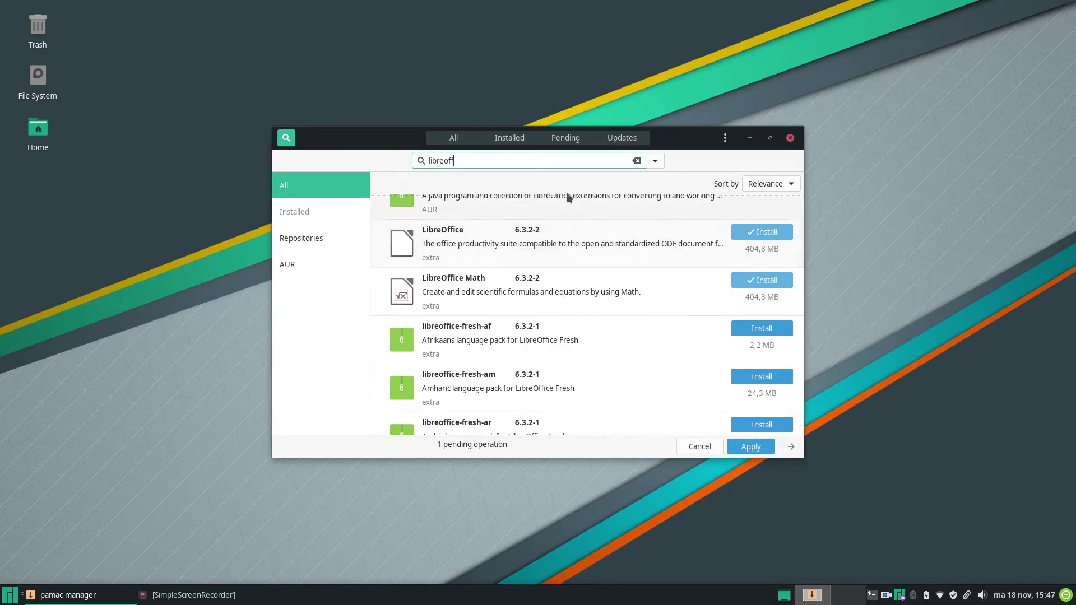
Search for "gimp" and mark GNU Image Manipulation Program 2.10.14-1 for installation.
double_click(487, 159)
text(gimp)
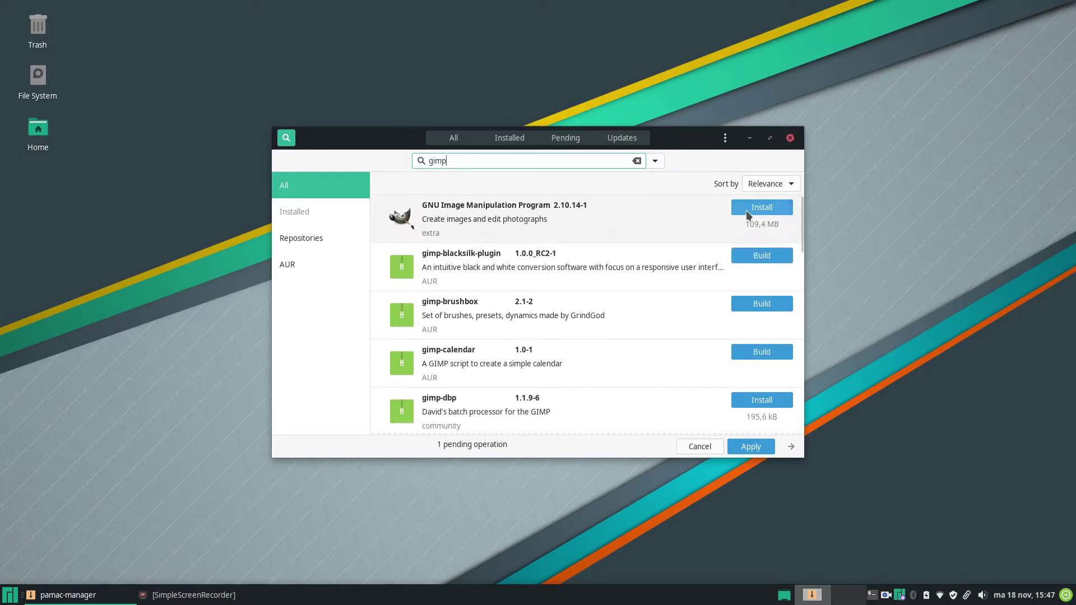
click(748, 209)
Search for "kdenlive" and mark the Kdenlive 19.08.3-1 video editor from the extra repository for installation.
double_click(482, 164)
text(kden)
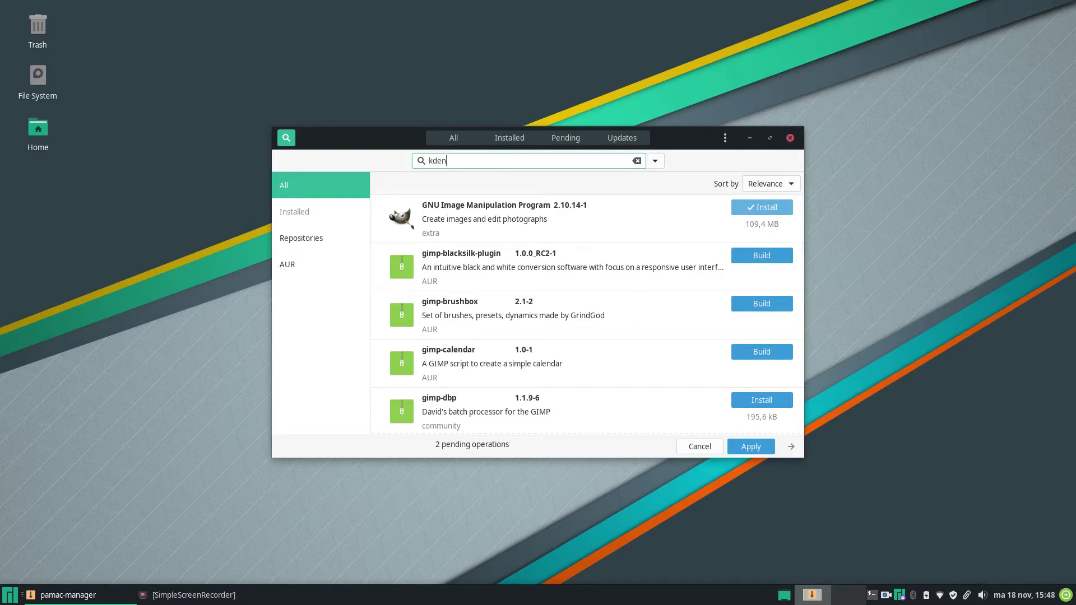
text(live)
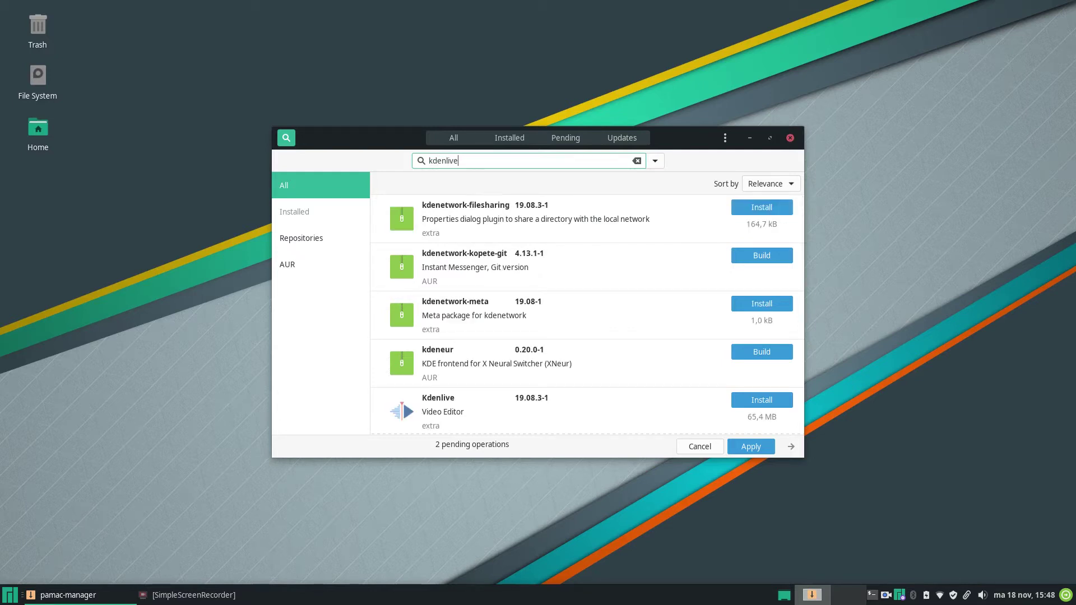
click(754, 211)
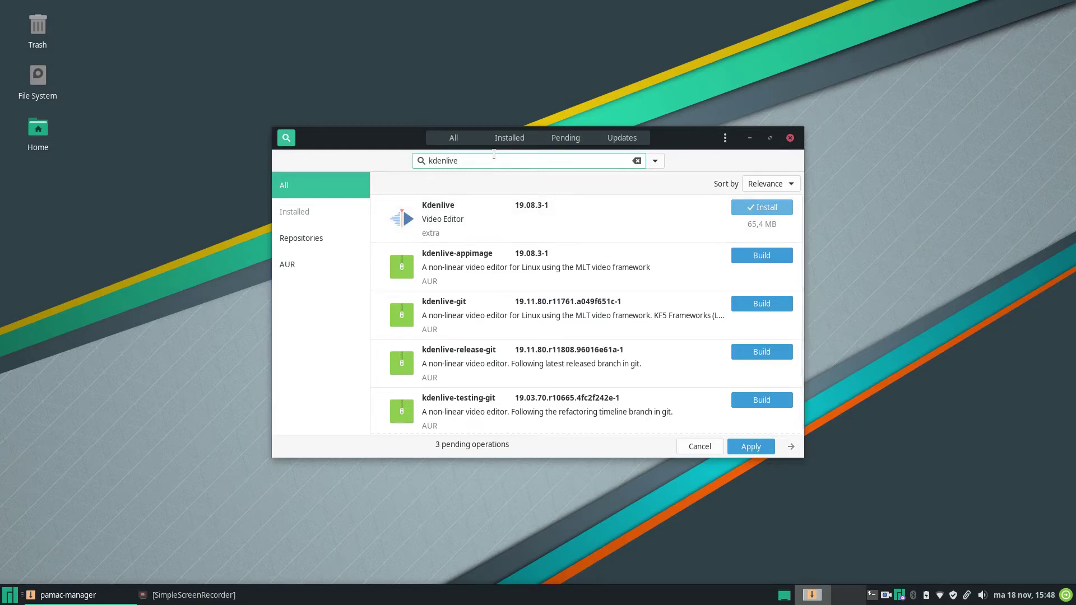
Search for "audacity" and mark Audacity 1:2.3.2-3 from the community repository for installation.
key(ctrl+a)
text(audacity)
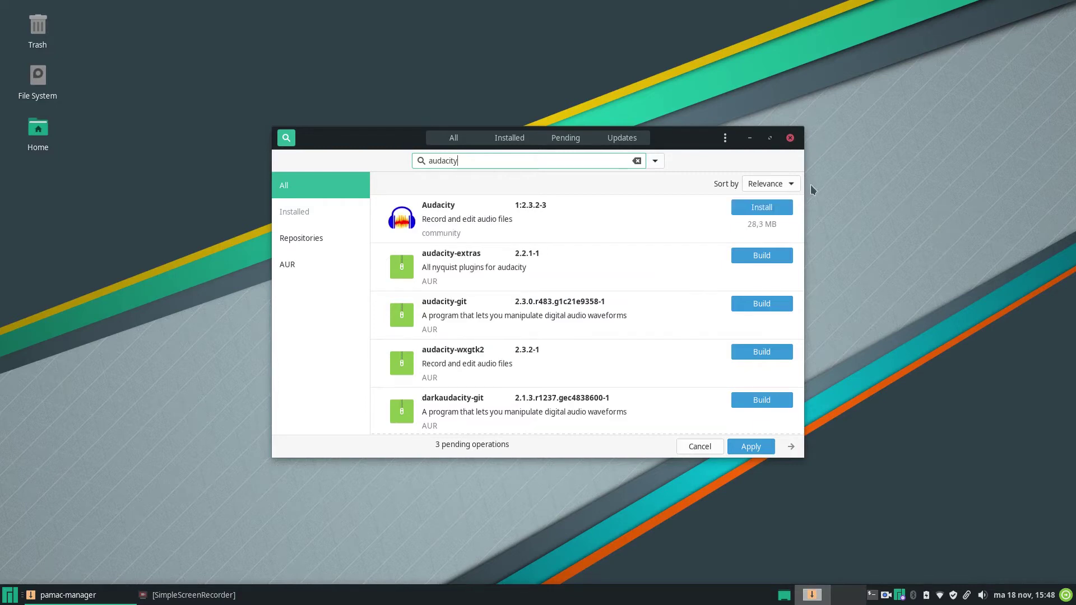
click(770, 207)
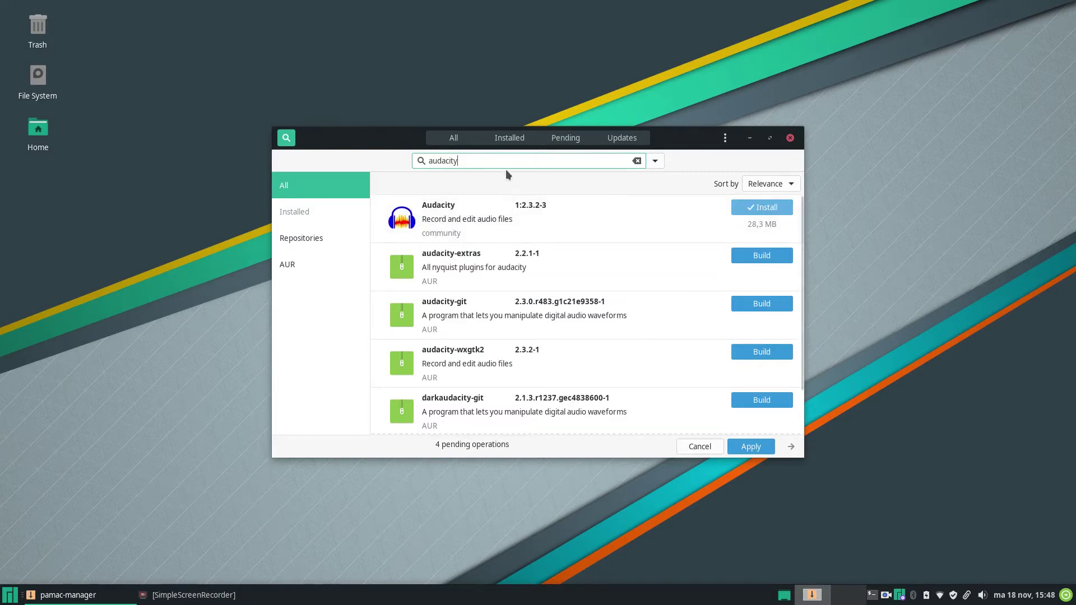
Search for "vlc" and mark the VLC 3.0.8-6 media player from the extra repository for installation.
double_click(492, 161)
text(vlc)
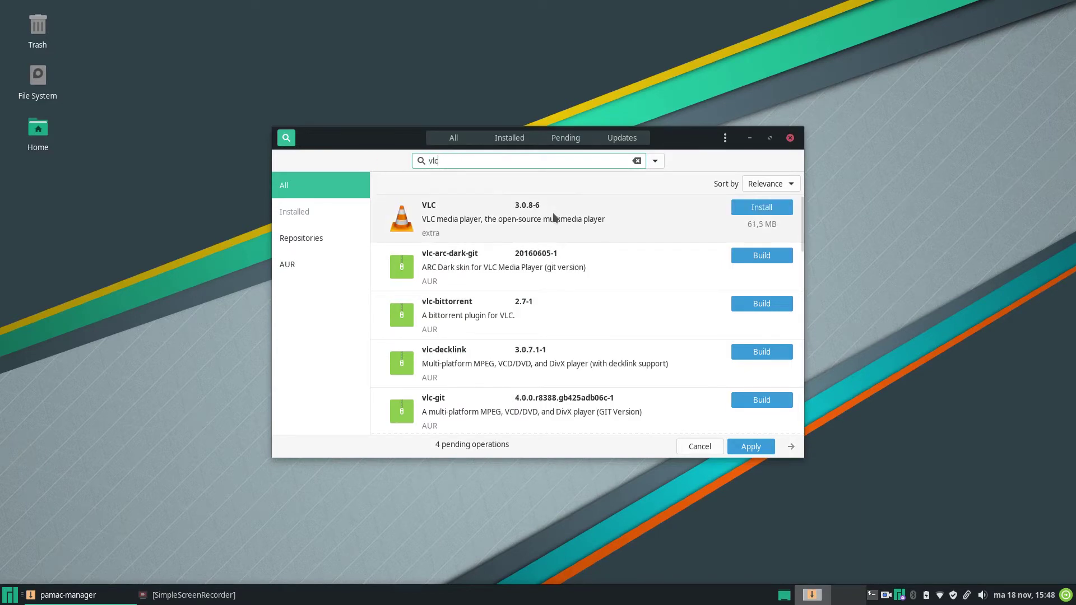
click(760, 207)
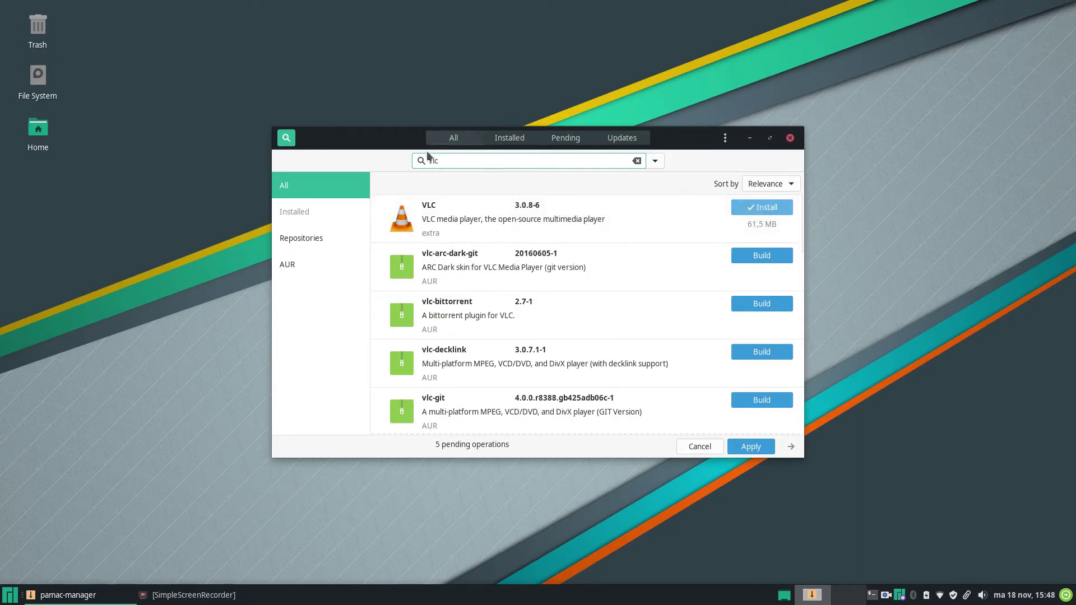
Search for "kodi" and mark Kodi 18.4-3 from the community repository for installation.
double_click(450, 160)
text(kodi)
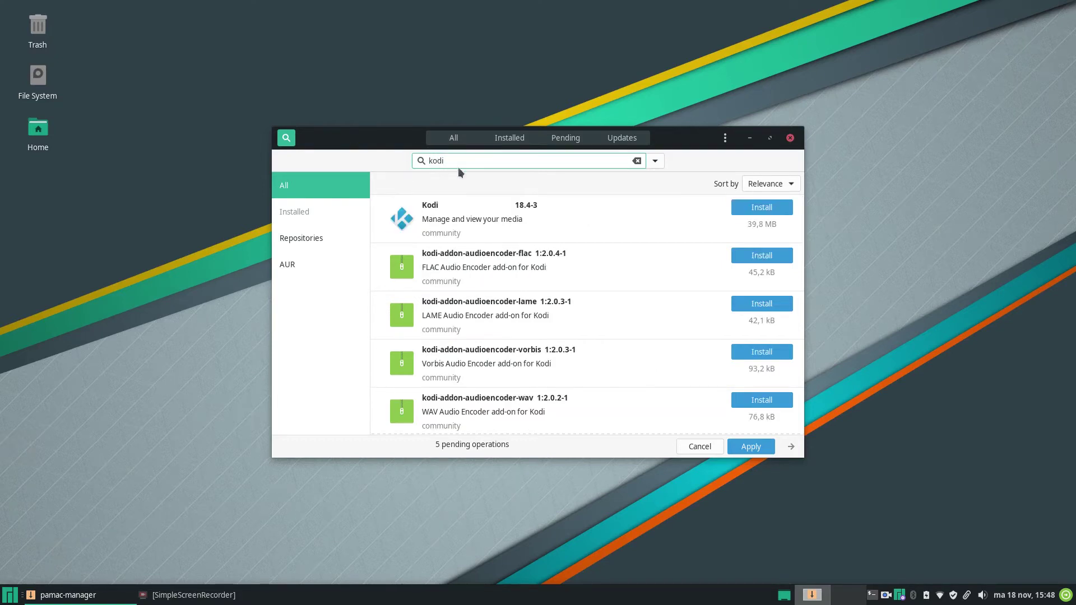
click(761, 209)
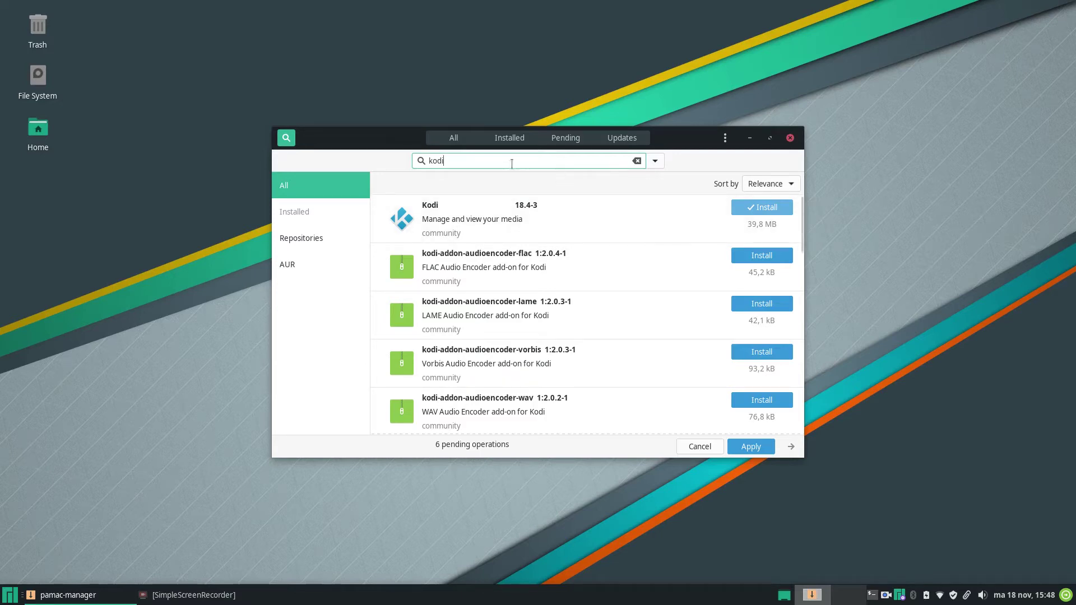
Apply the pending installations and continue without any optional dependencies for libreoffice-fresh, Kdenlive, Kodi and the other packages.
click(759, 447)
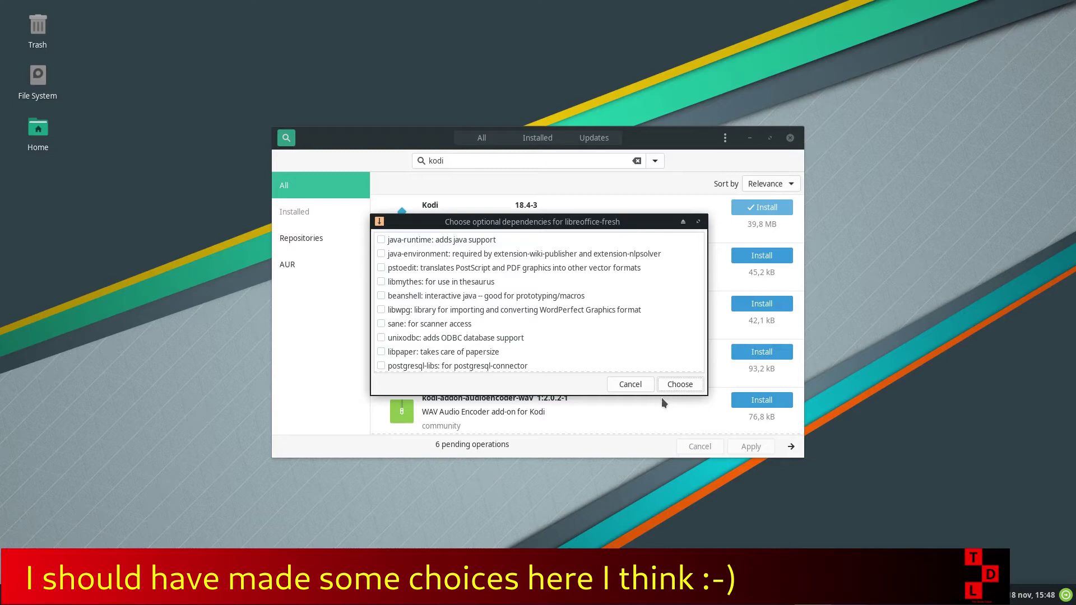
scroll(629, 309, down, 2)
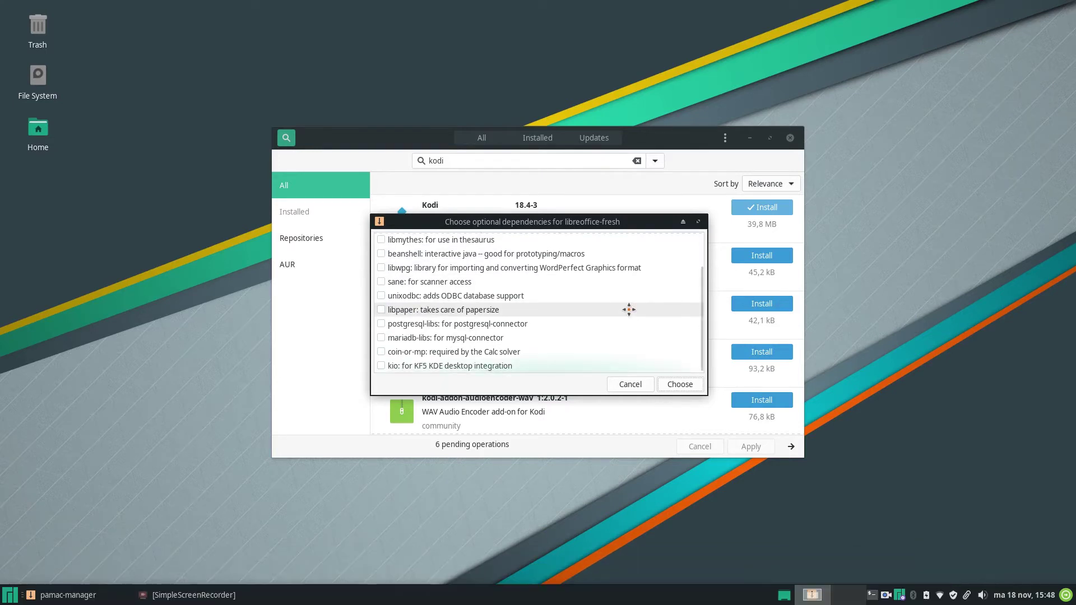
scroll(629, 310, up, 2)
scroll(629, 310, down, 2)
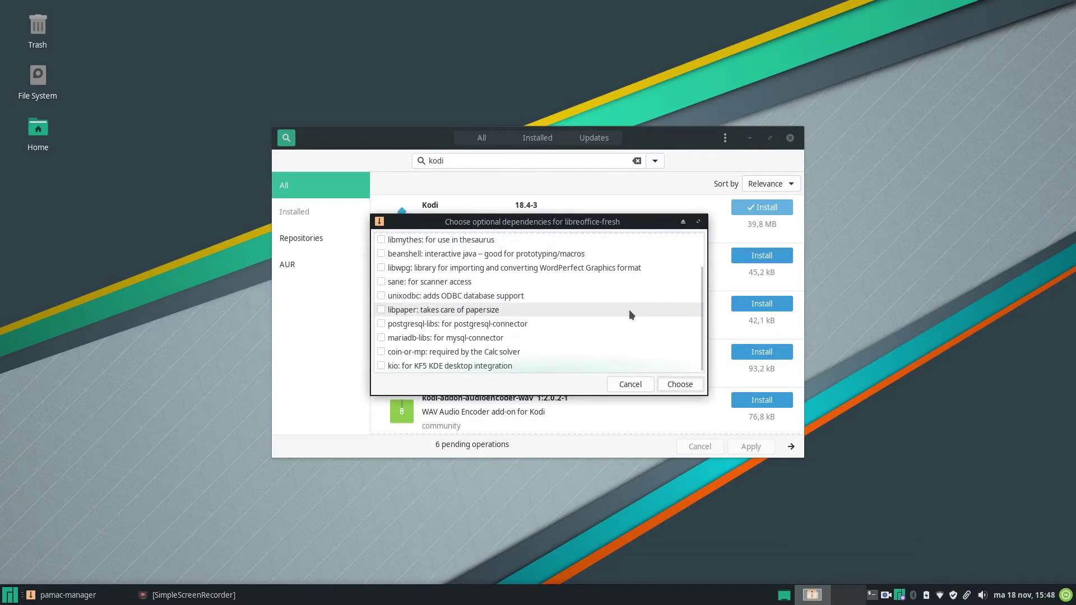
click(686, 382)
click(686, 386)
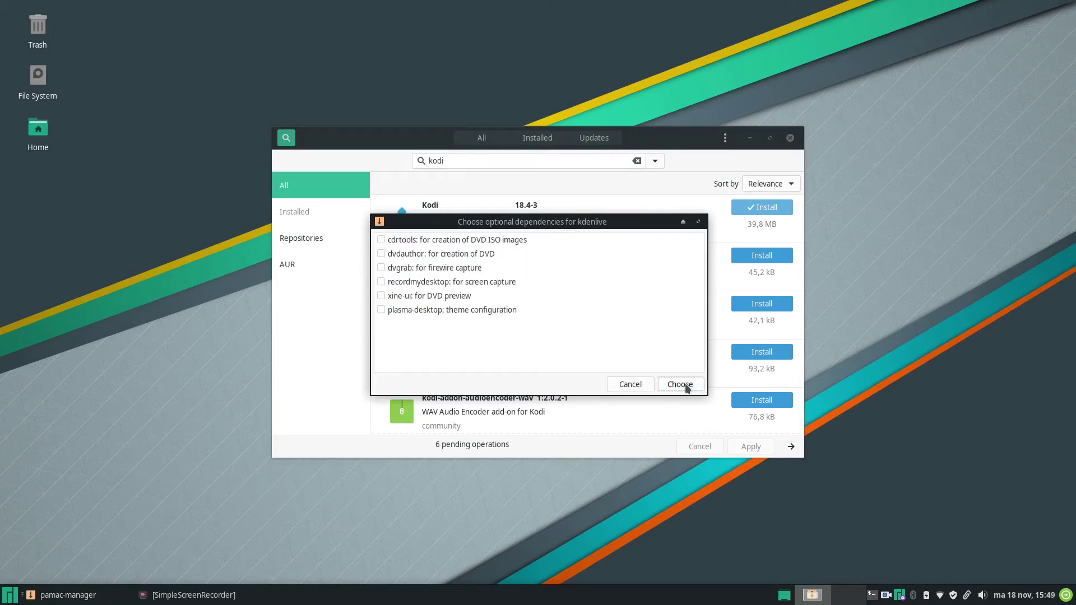
click(686, 385)
click(686, 386)
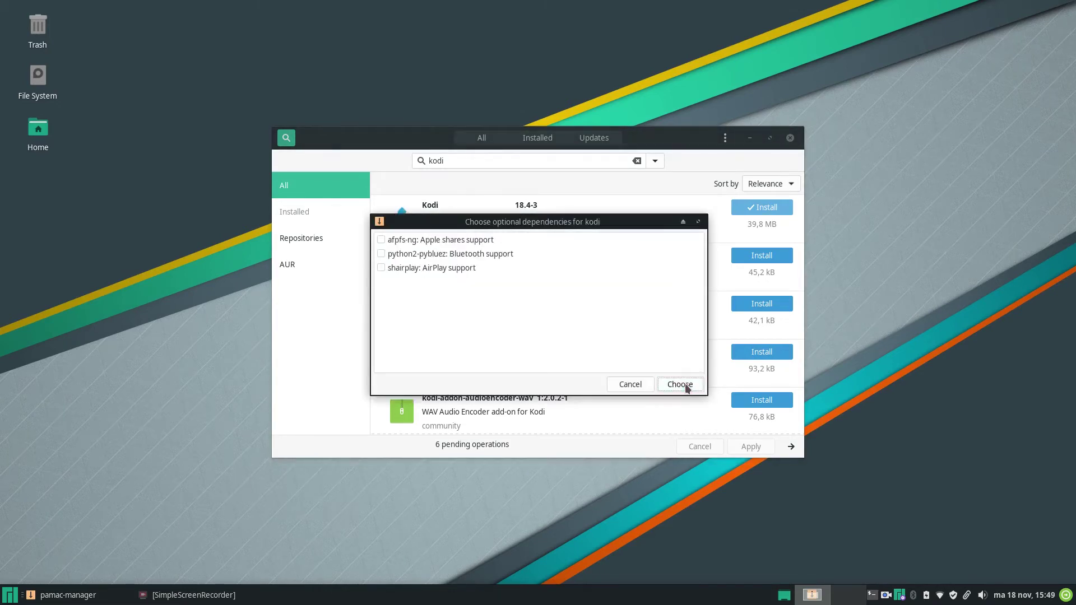
click(680, 385)
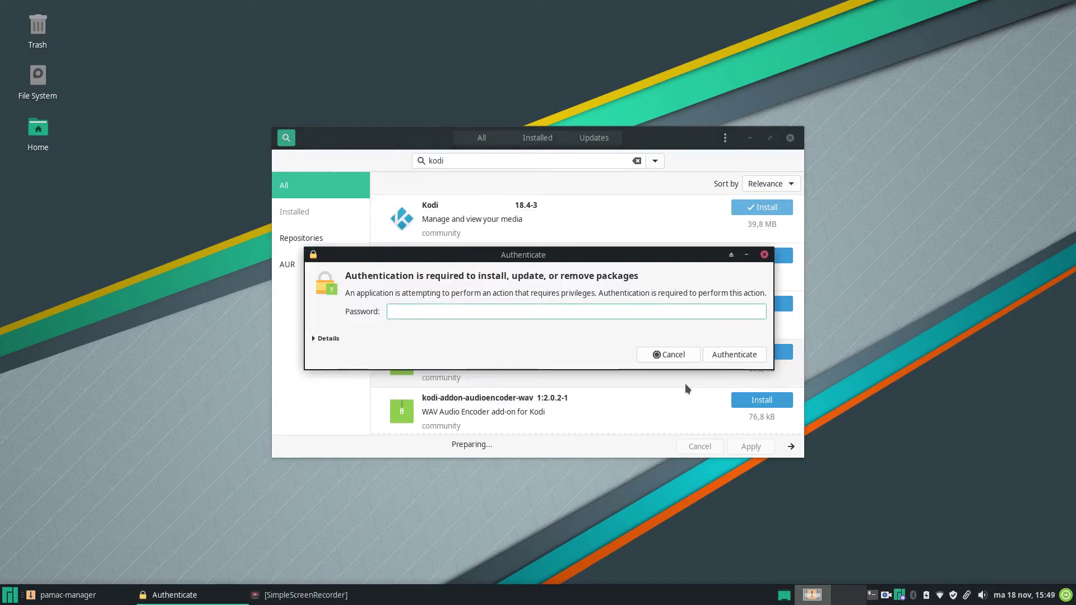
Authenticate with the account password and confirm the package transaction, using phonon-qt5-gstreamer as the phonon-qt5-backend provider.
text(•••••••••)
key(Return)
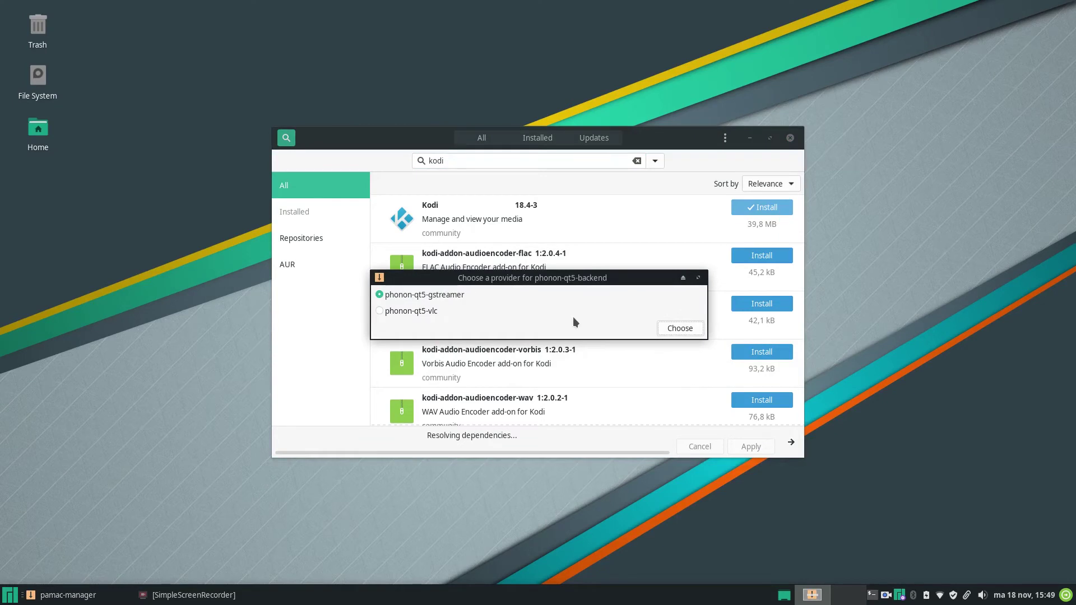
click(680, 329)
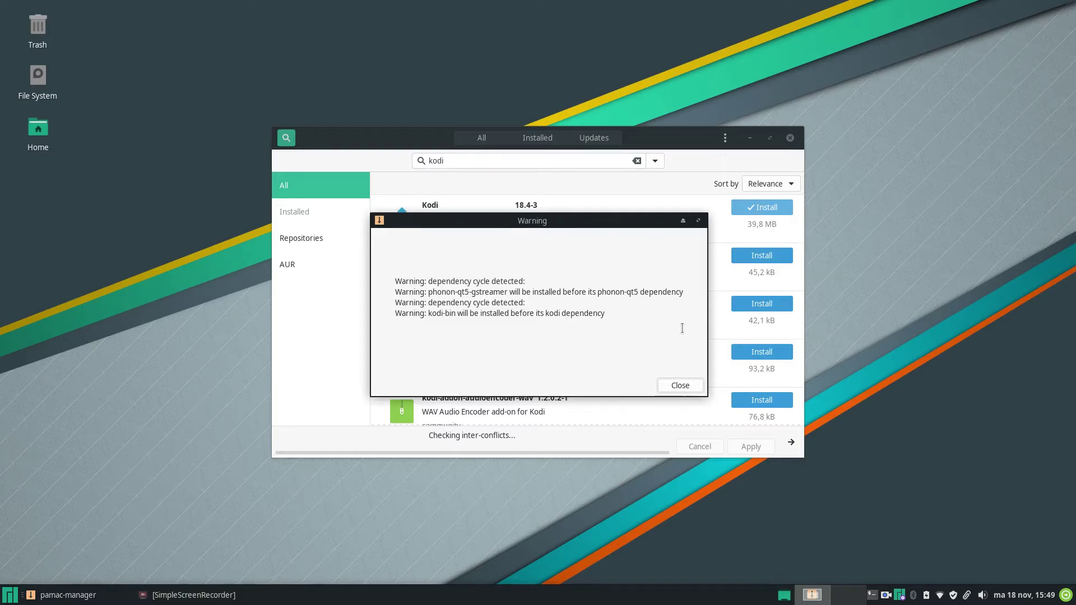
click(685, 383)
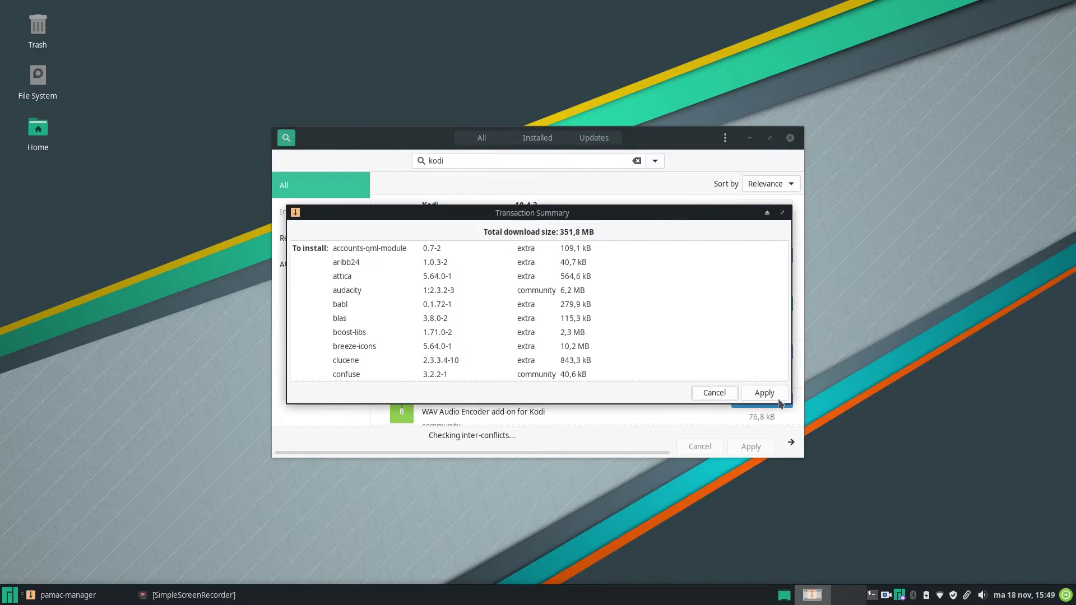
click(765, 394)
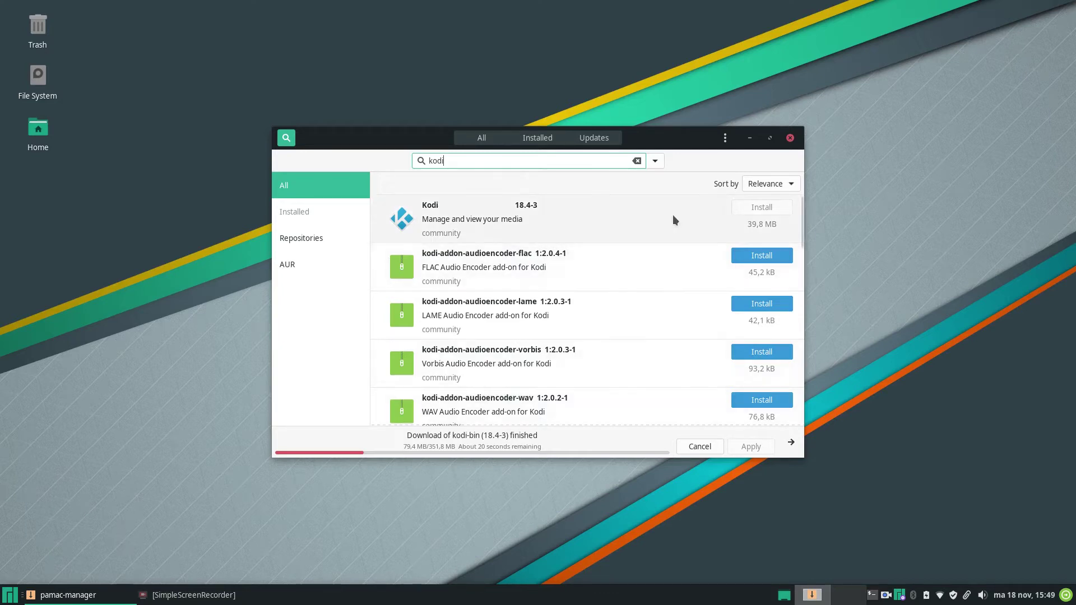
Minimize the package manager, switch to the Midori web browser and run an image search for "wallpaper tech robot".
click(752, 138)
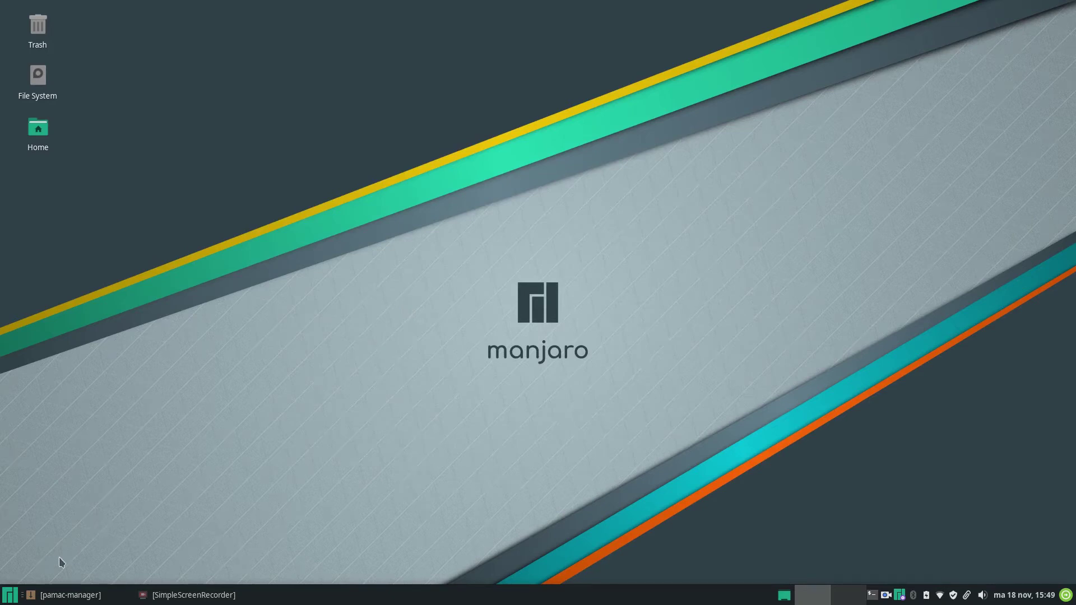
click(10, 595)
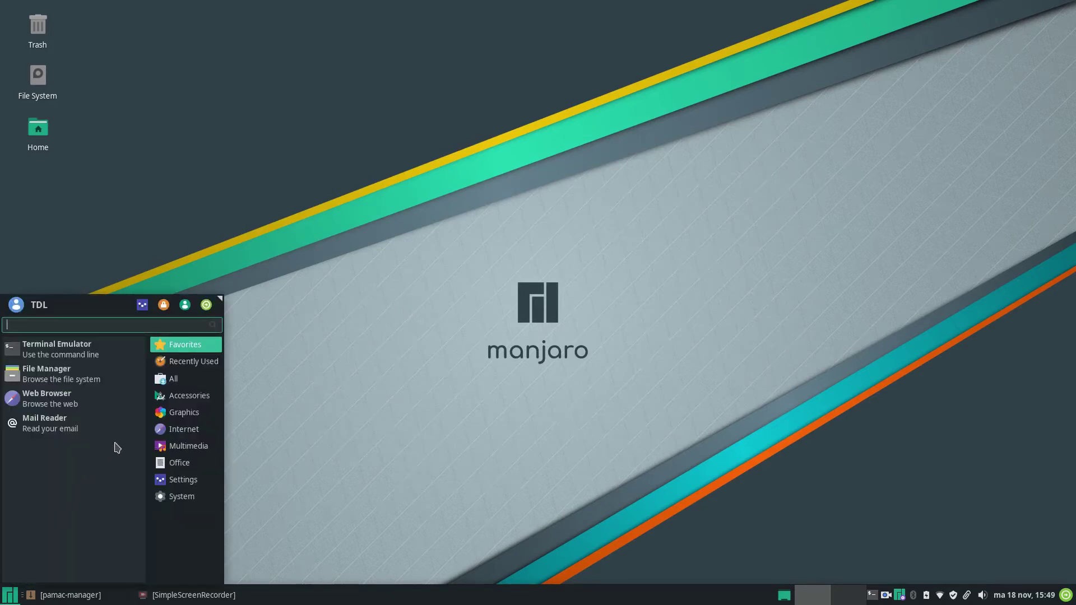
click(68, 397)
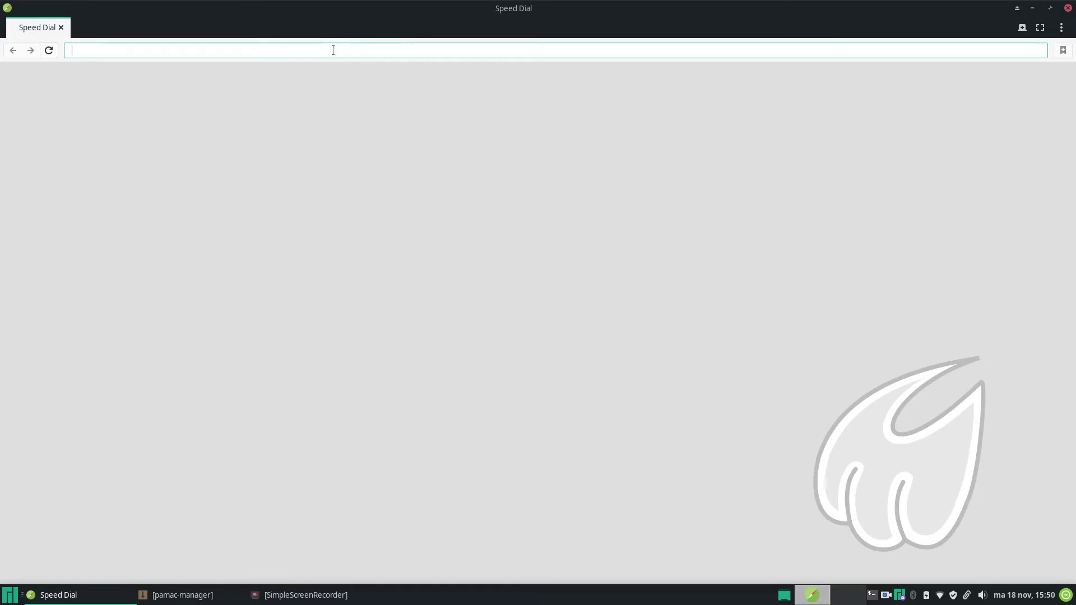
text(wall)
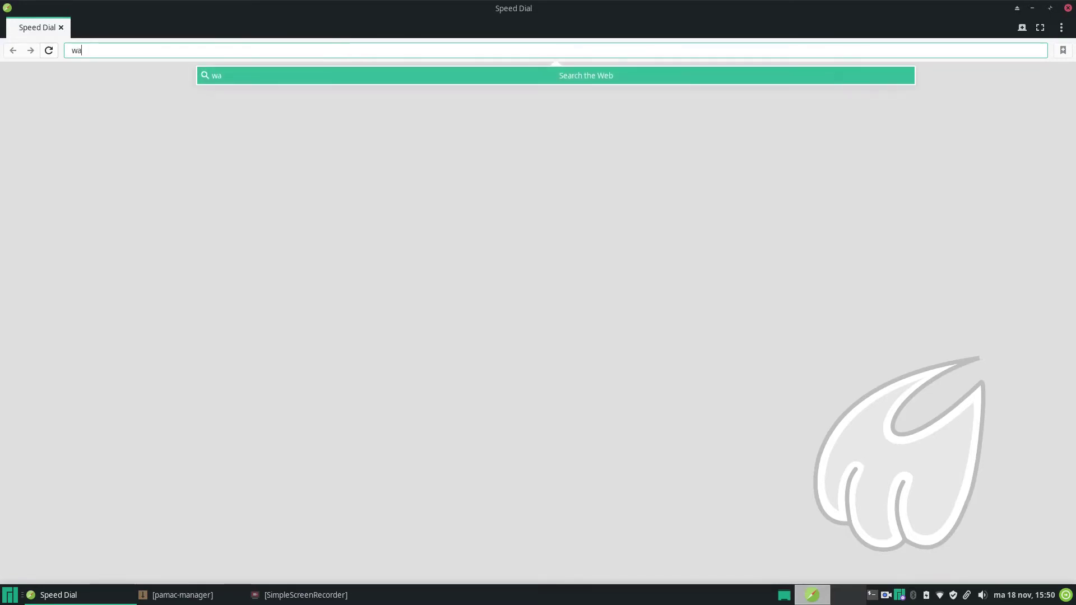
text(paper)
text(tech robot)
key(Return)
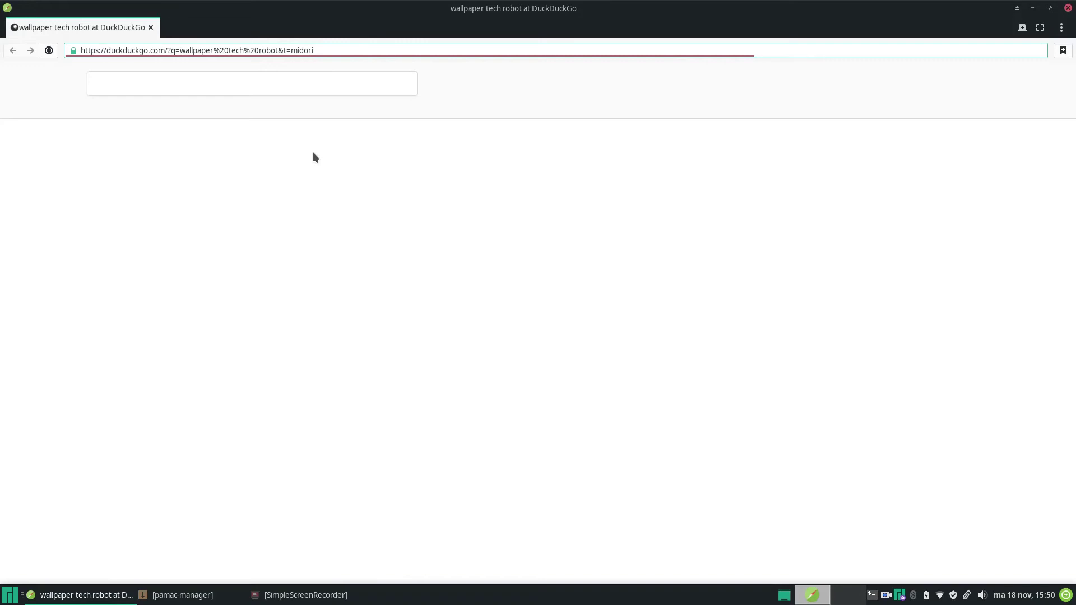
click(137, 109)
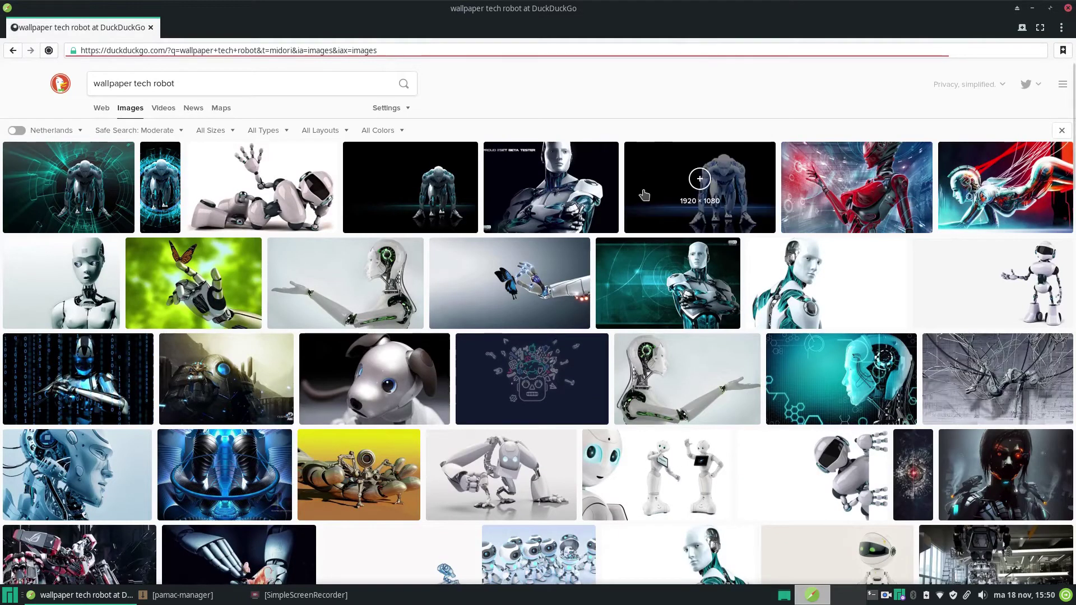
Browse the image results for a robot picture suitable as desktop wallpaper.
scroll(644, 195, down, 5)
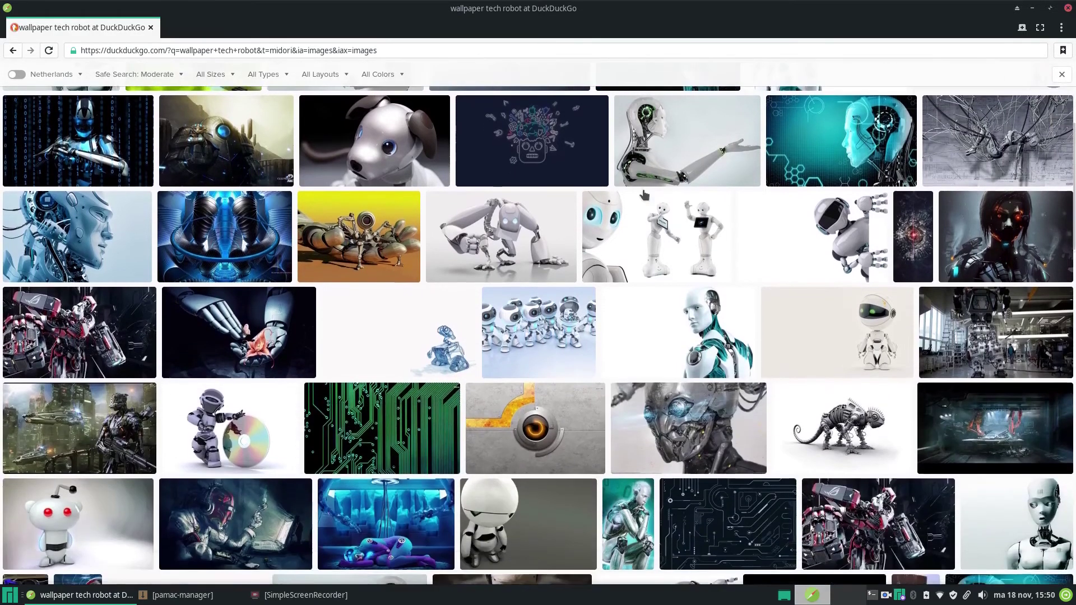
scroll(644, 194, down, 2)
scroll(644, 195, down, 1)
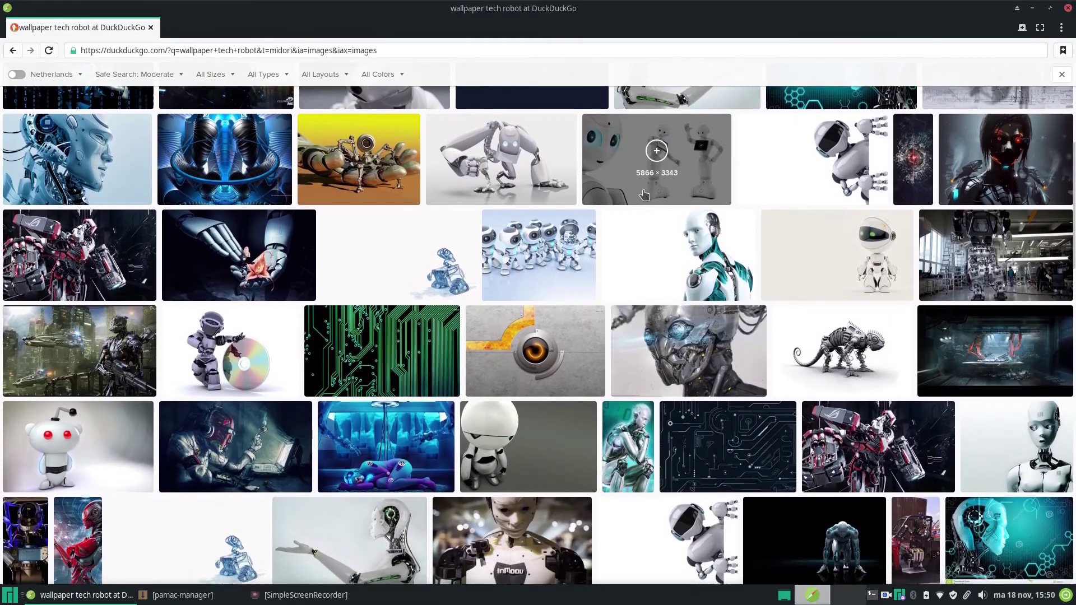
scroll(644, 194, down, 3)
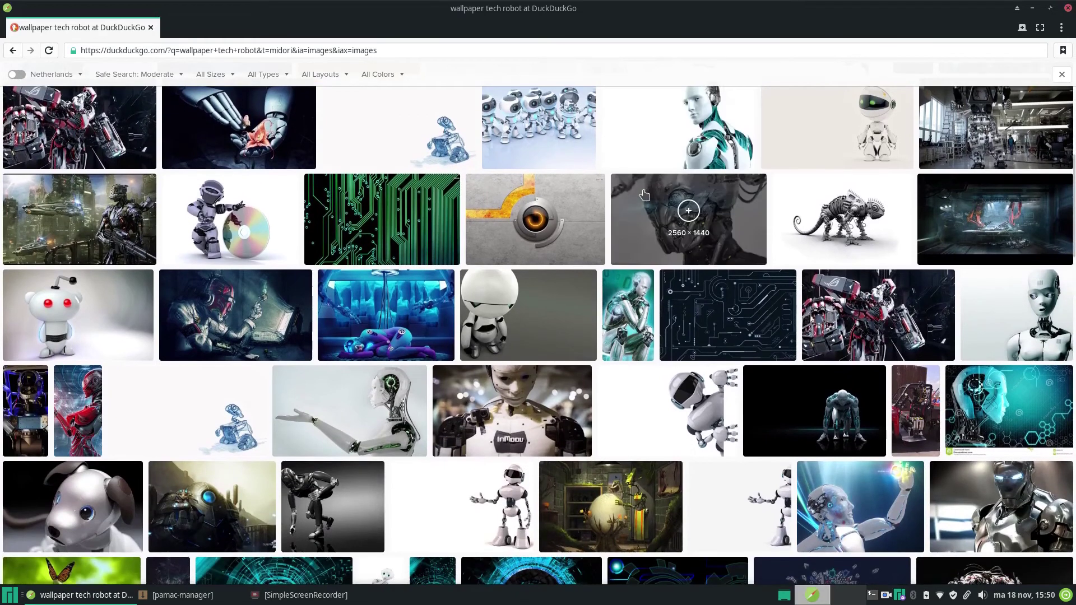
scroll(644, 195, down, 6)
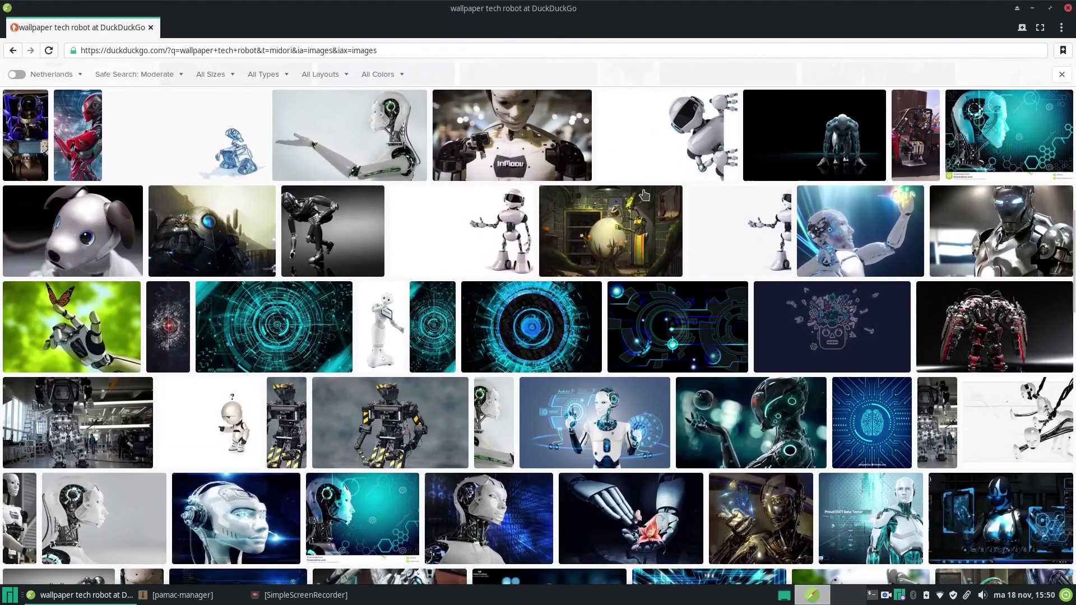
scroll(644, 194, down, 4)
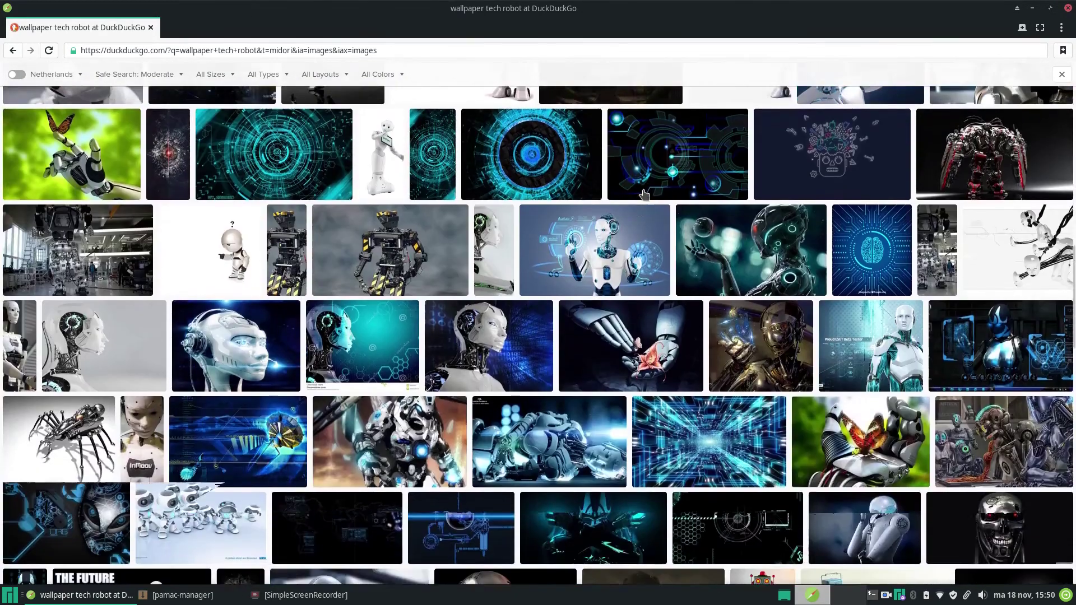
scroll(644, 195, down, 5)
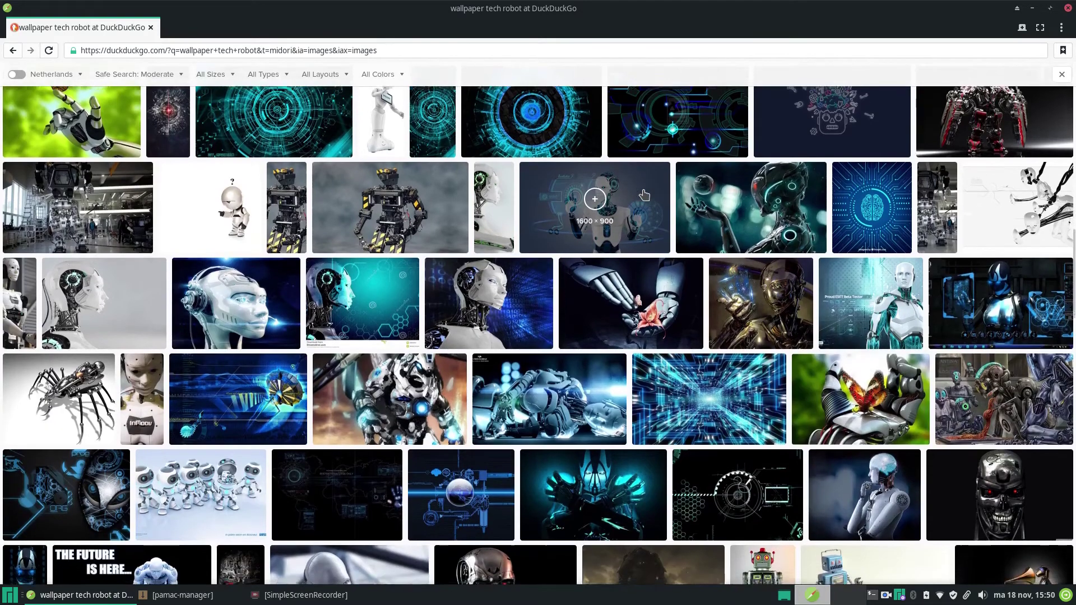
scroll(644, 195, down, 4)
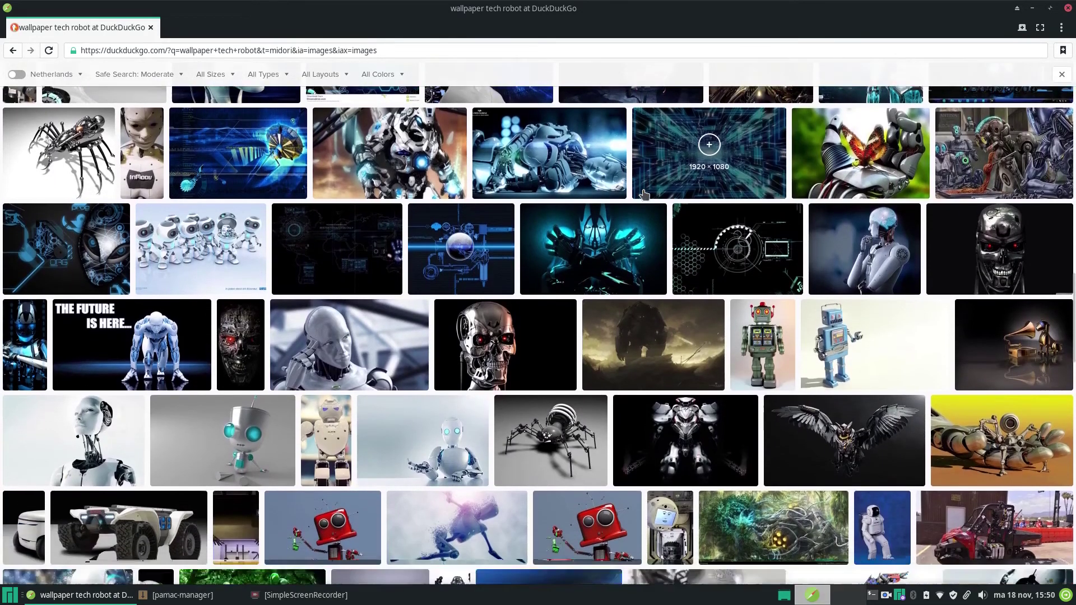
scroll(644, 194, down, 6)
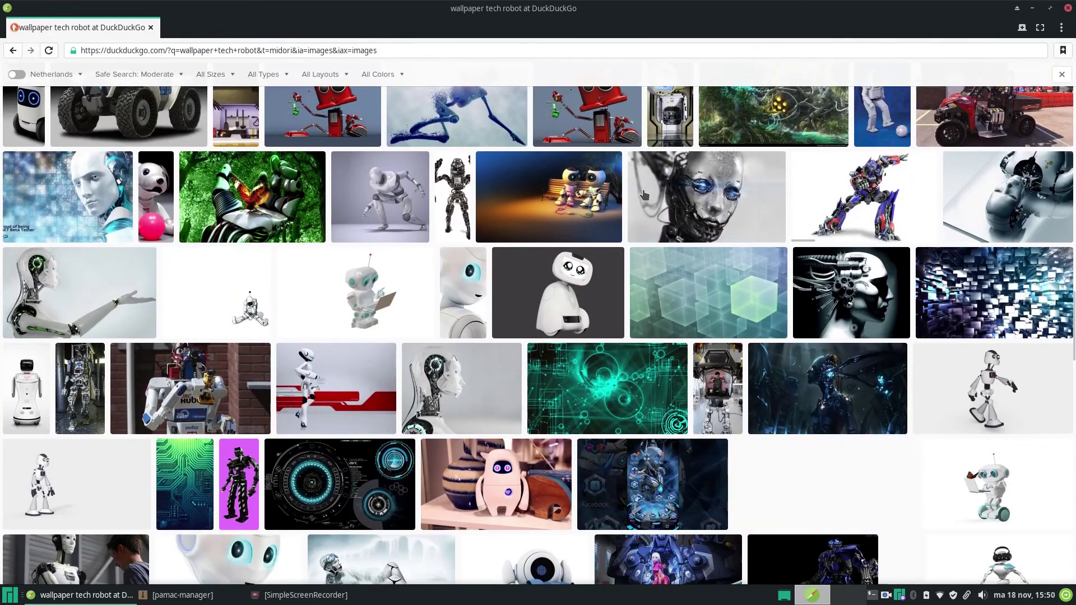
scroll(644, 195, up, 15)
scroll(644, 195, up, 5)
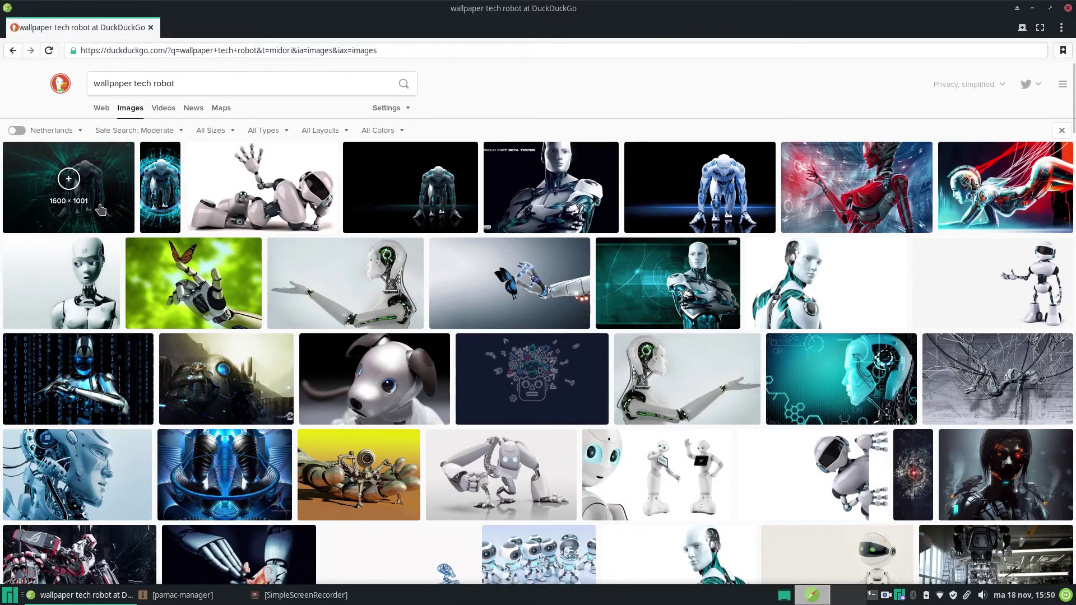
Save the 1600 × 1000 teal ESET robot image from blog.storagecraft.com and close the browser.
click(697, 290)
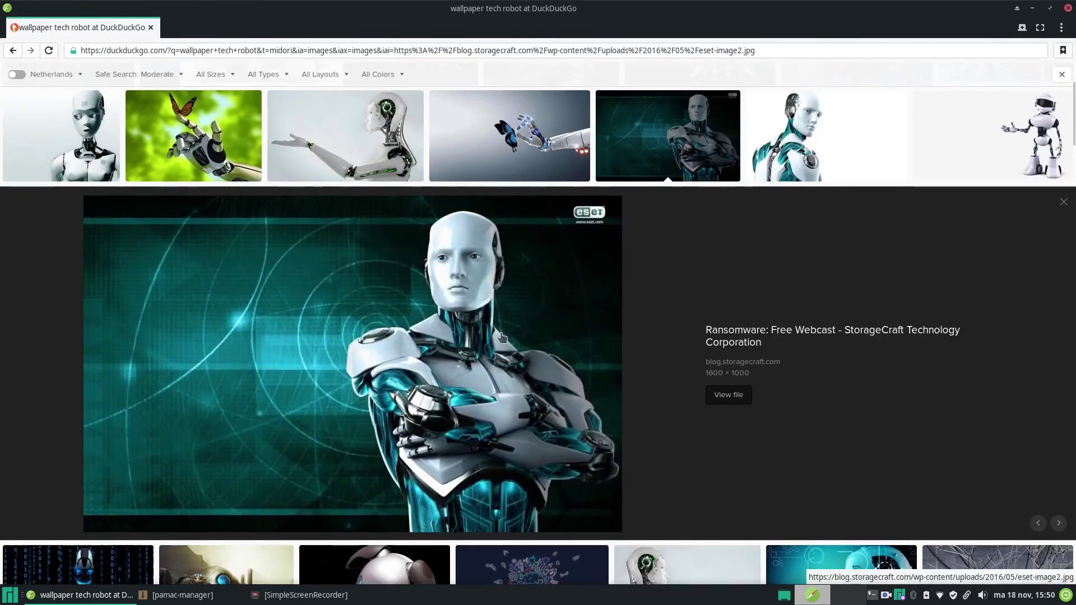
right_click(481, 343)
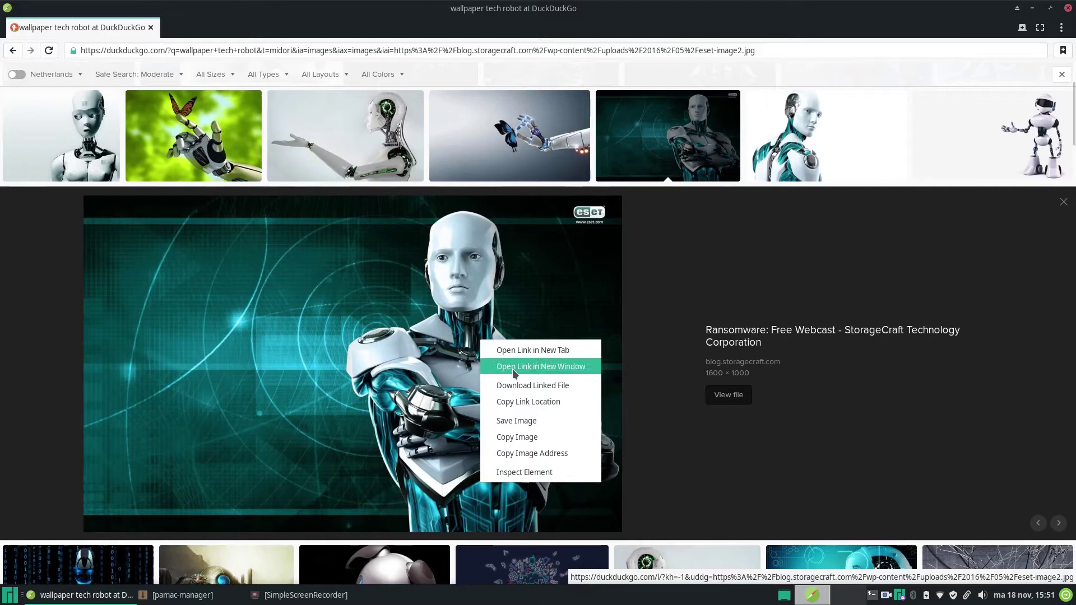
click(541, 421)
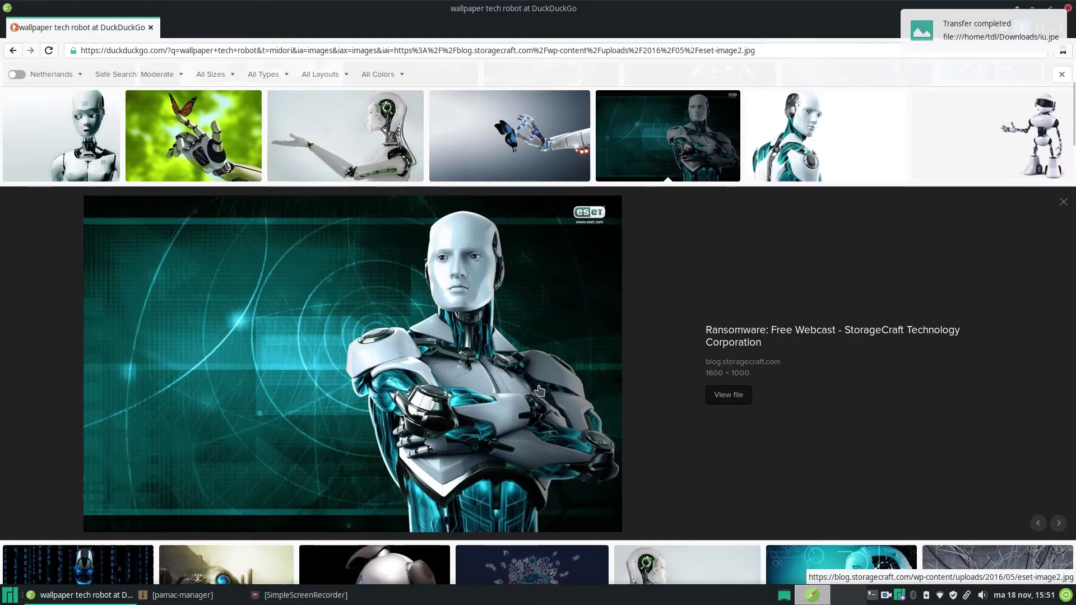
click(1068, 7)
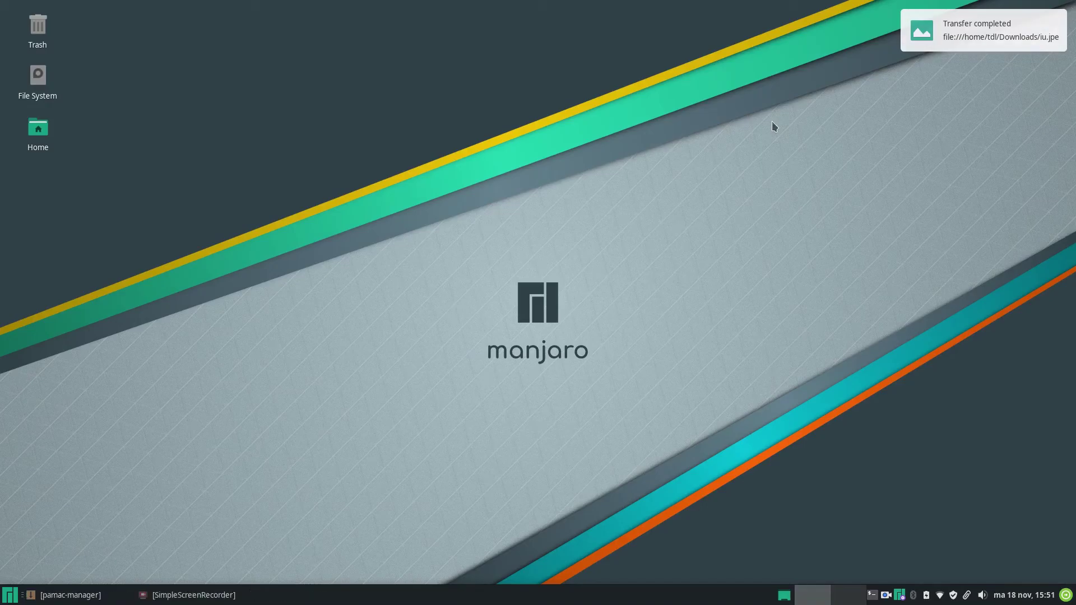
Open the Downloads folder in the home directory and select the image iu.jpe.
click(35, 136)
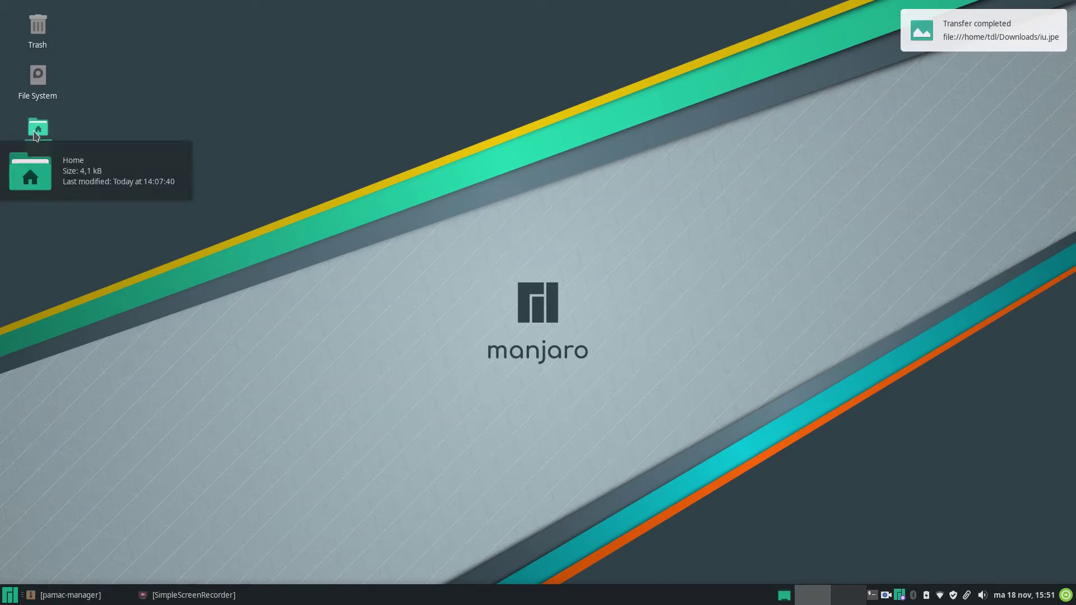
double_click(35, 135)
click(578, 229)
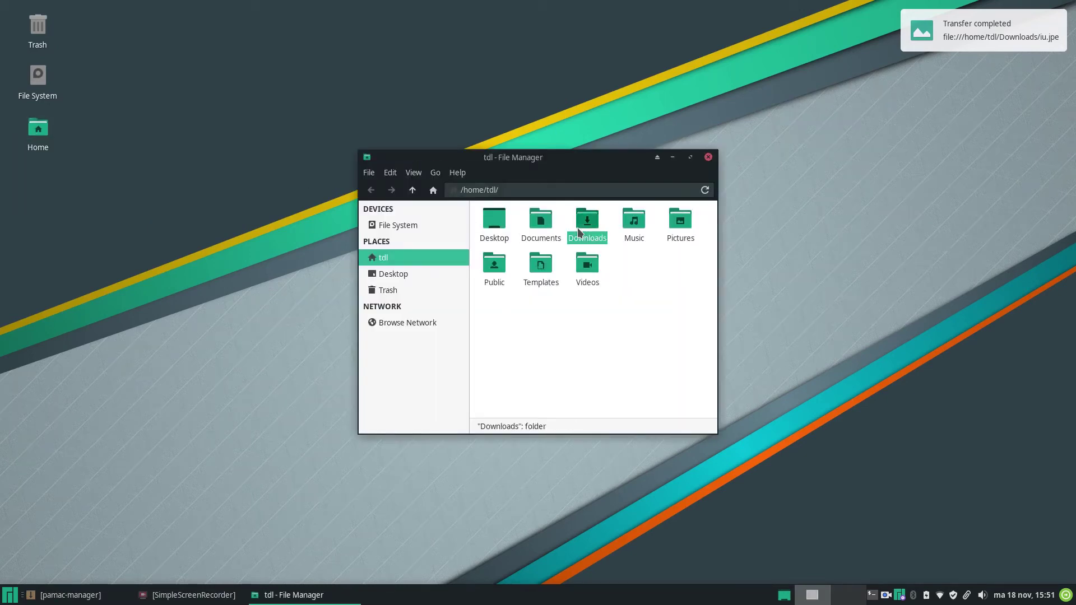
double_click(577, 227)
click(492, 221)
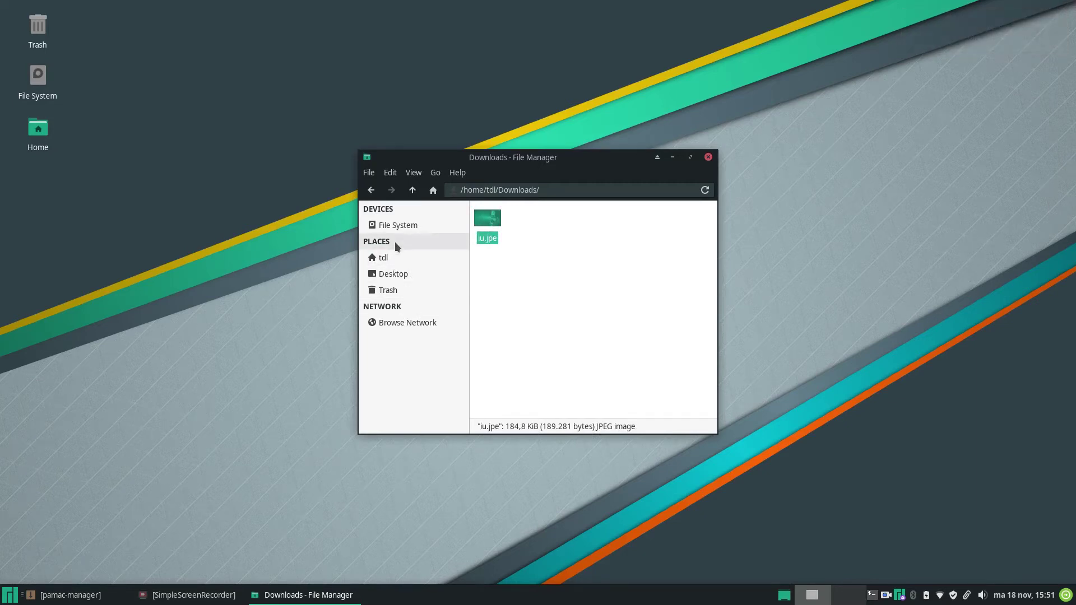
Paste the image iu.jpe into the Pictures folder of the home directory.
click(401, 225)
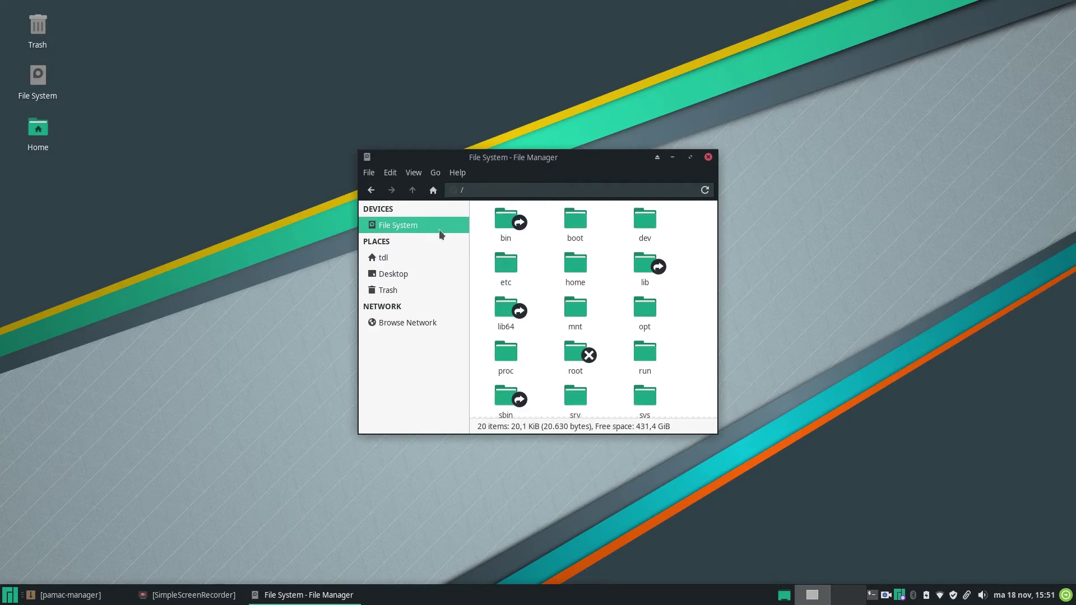
click(413, 275)
click(401, 289)
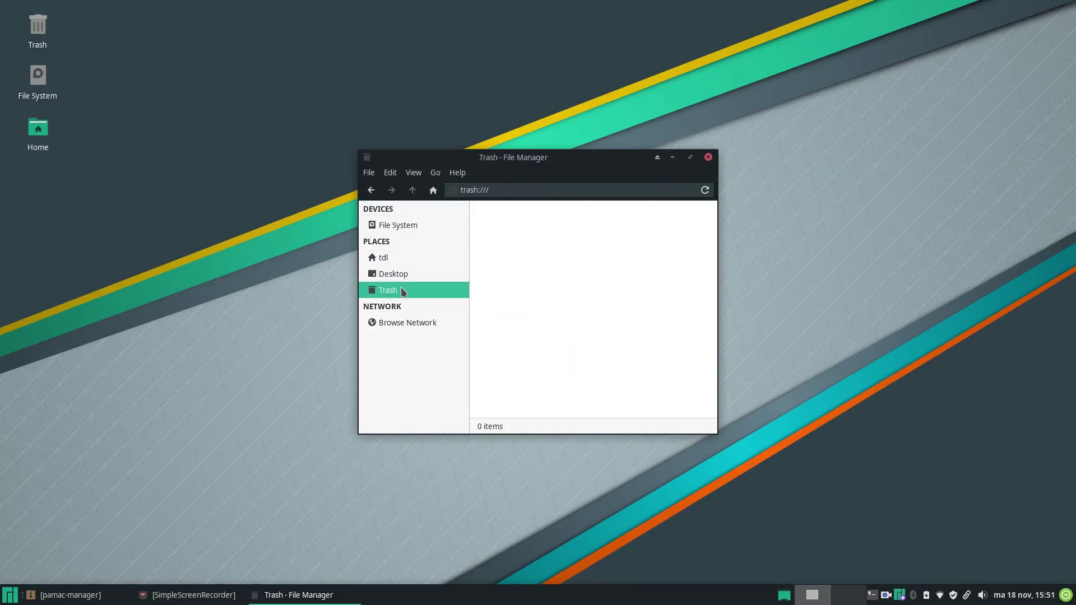
click(393, 259)
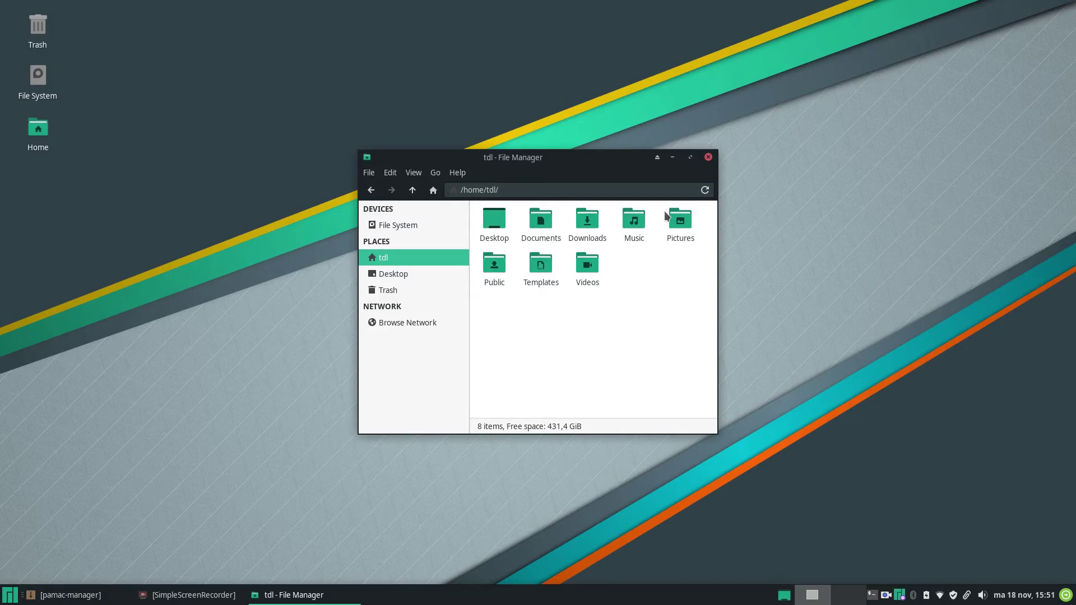
double_click(690, 220)
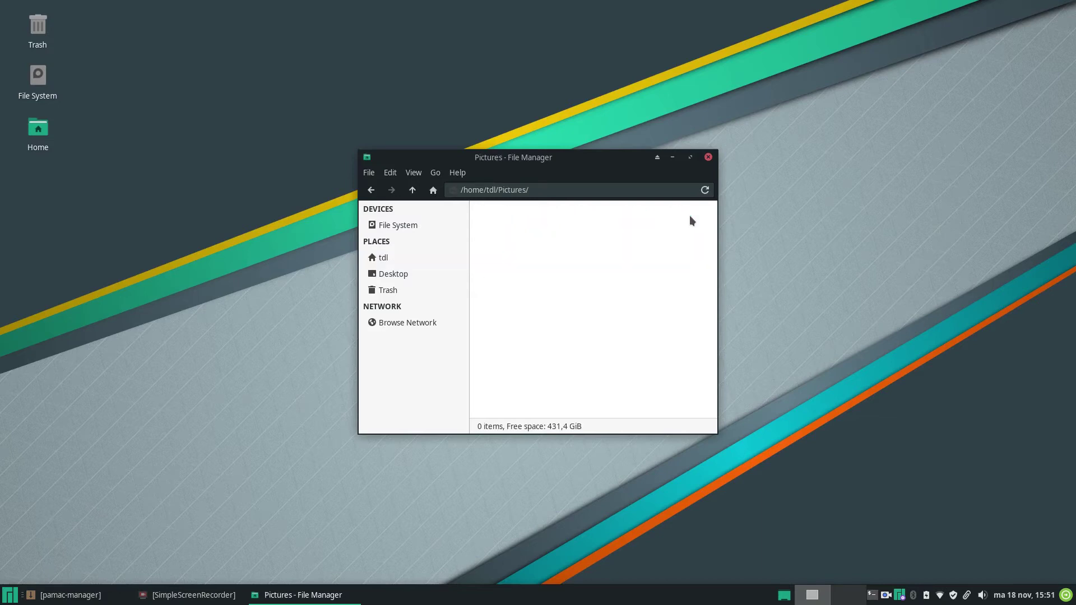
right_click(590, 254)
click(637, 302)
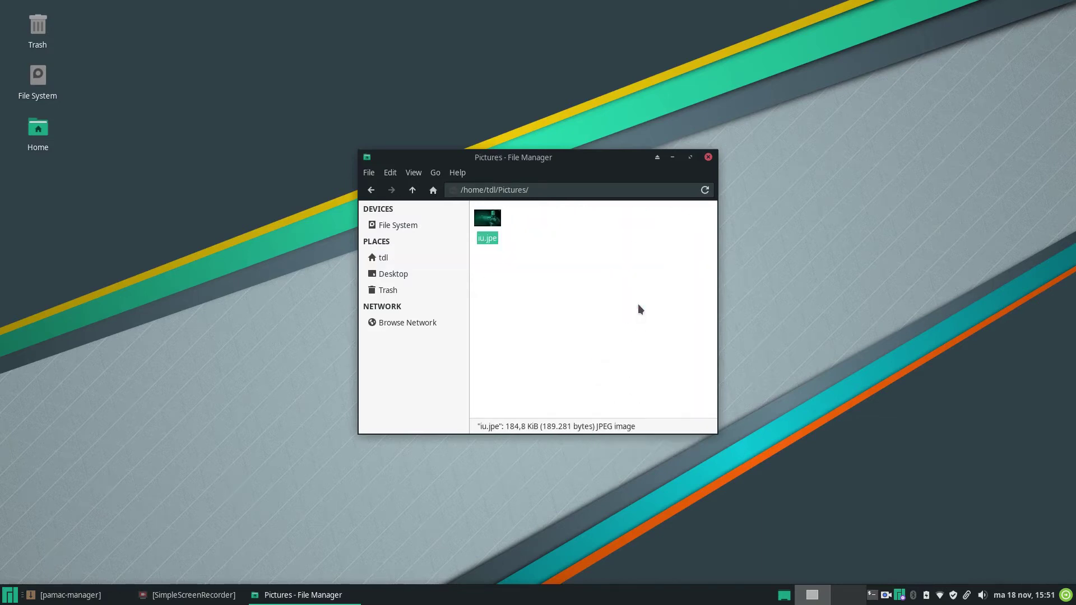
Set iu.jpe in the Pictures folder as the desktop wallpaper and close the file manager.
right_click(481, 223)
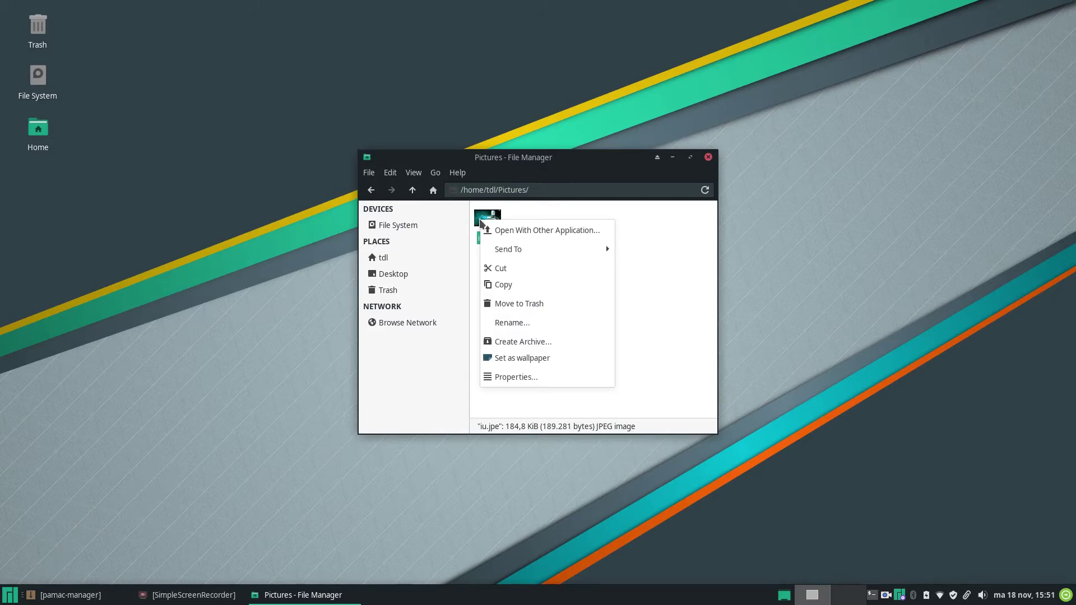
click(548, 358)
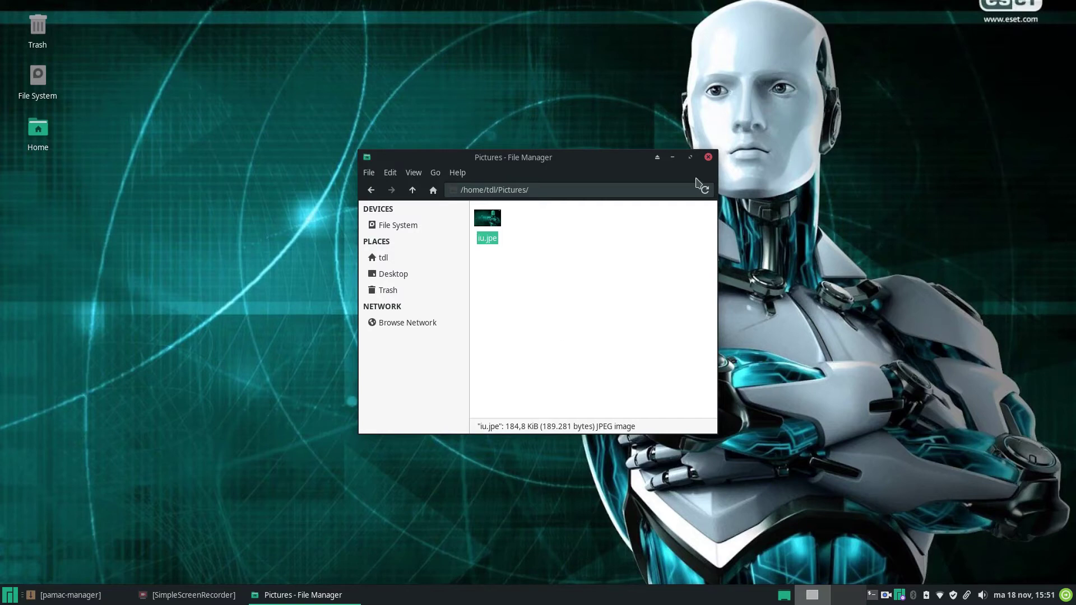
click(708, 157)
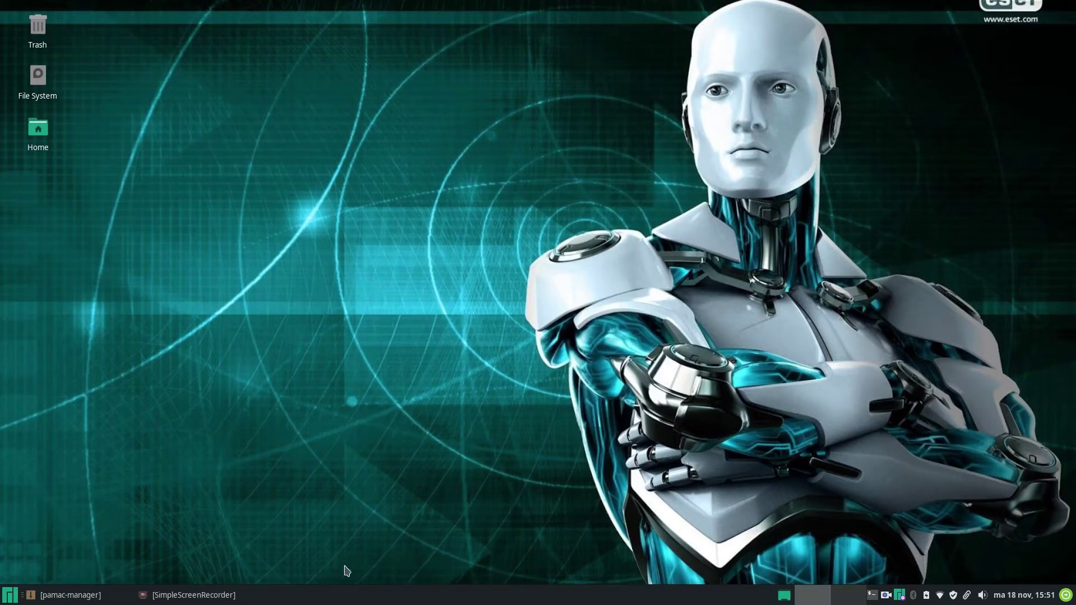
Check the progress of the running installation in the package manager and minimize its window again.
click(105, 598)
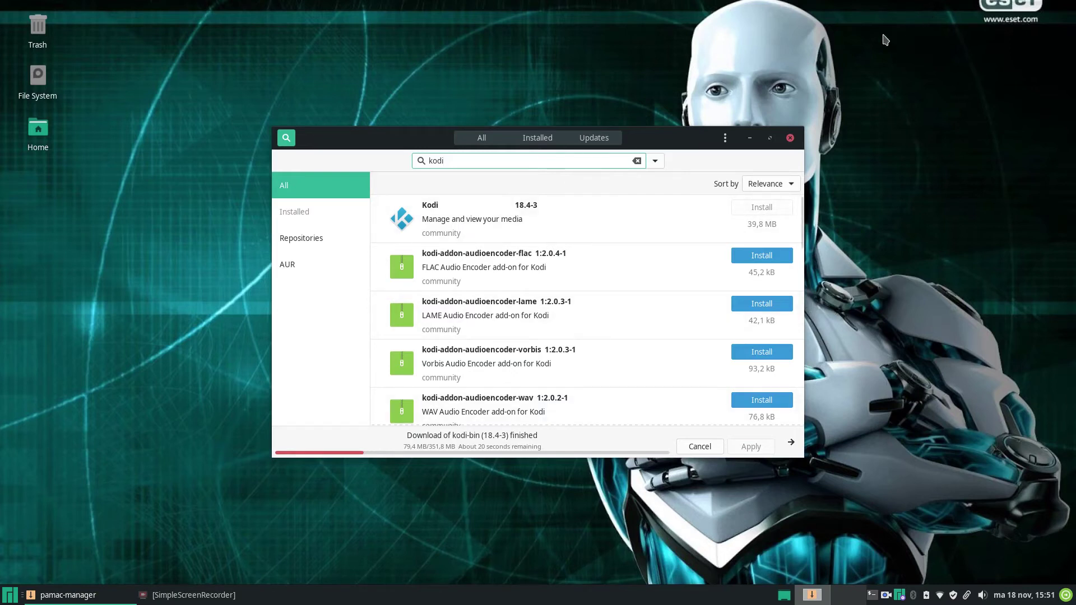
click(751, 143)
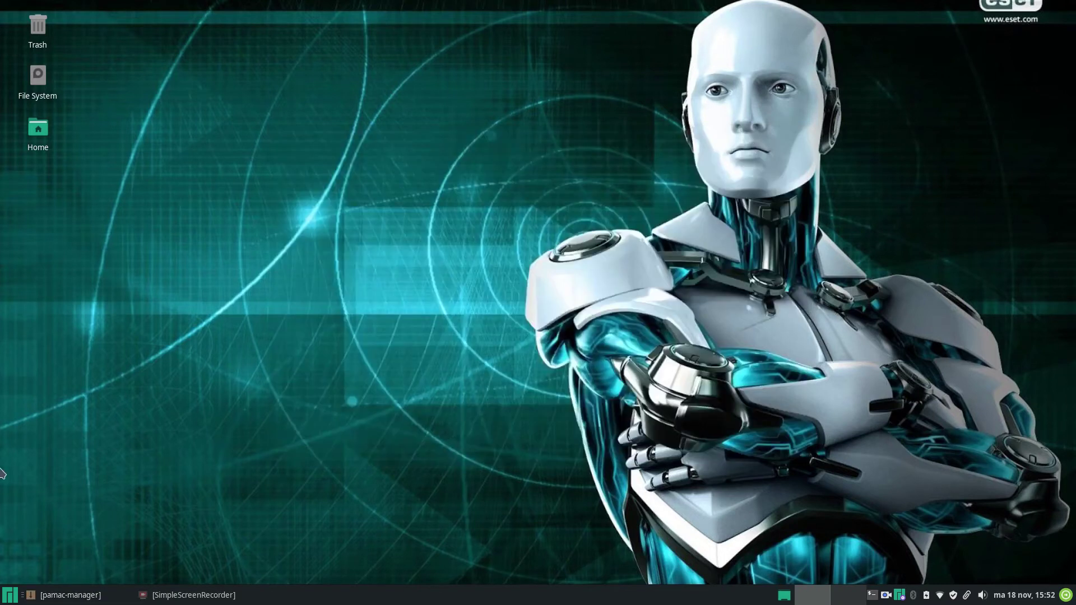
click(8, 602)
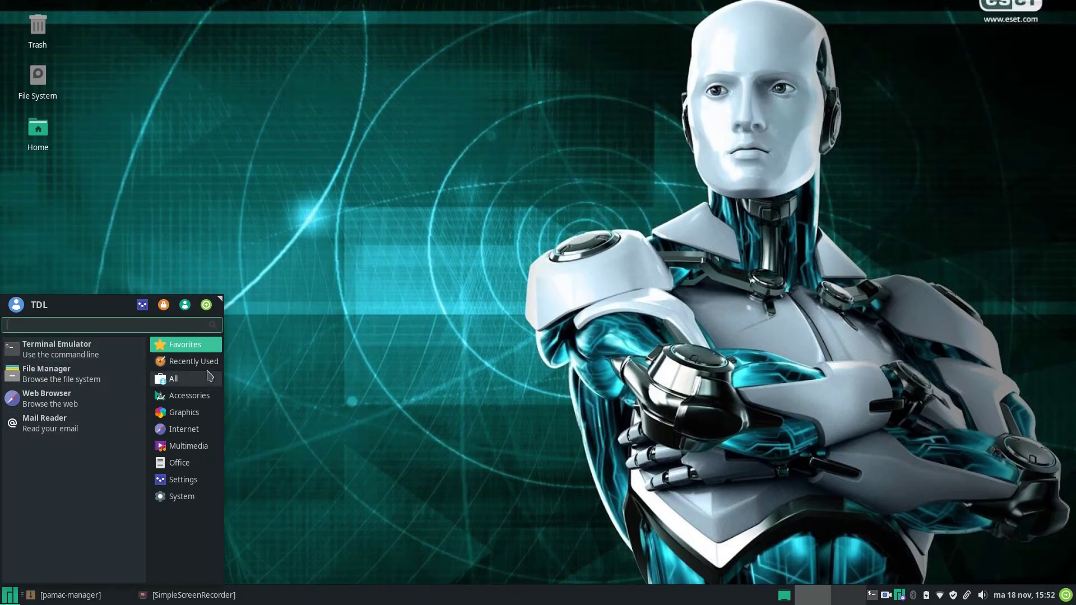
click(427, 355)
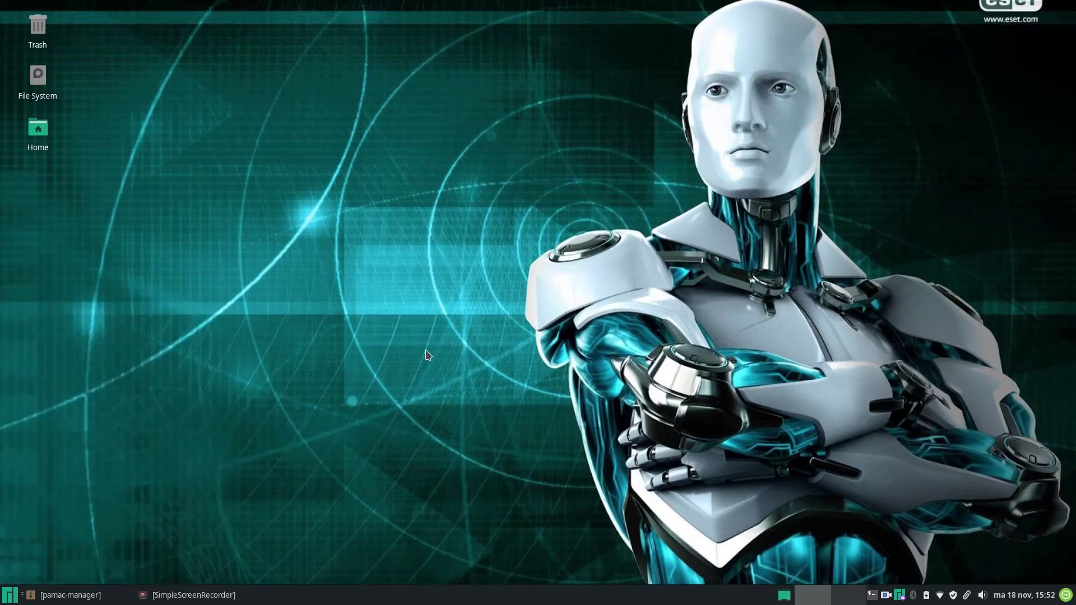
Find the Appearance settings by searching for "appa" and apply the Matcha-dark-sea style to the desktop.
click(17, 599)
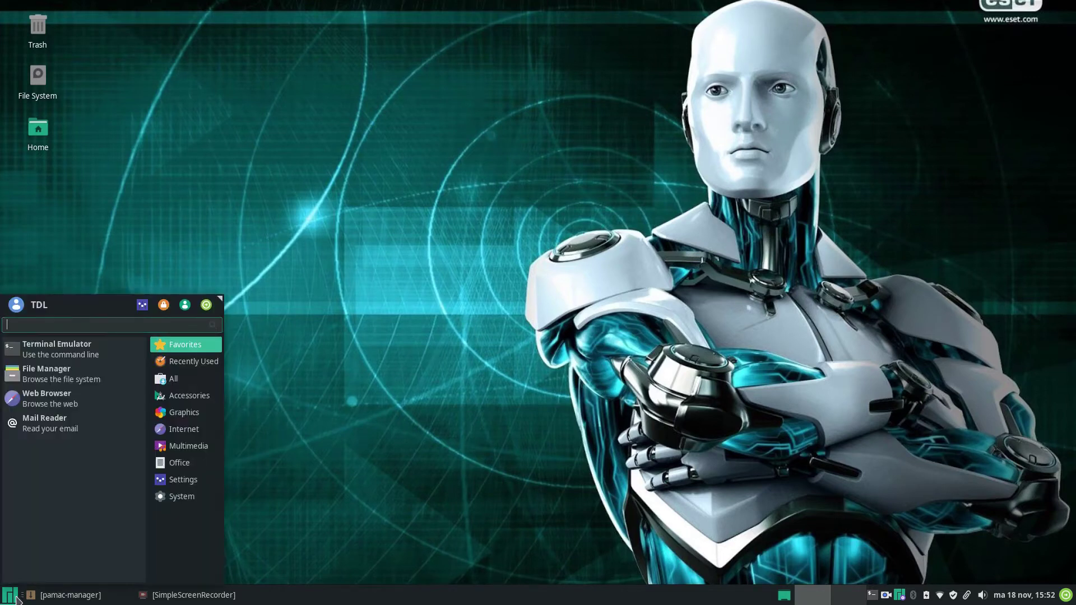
text(a)
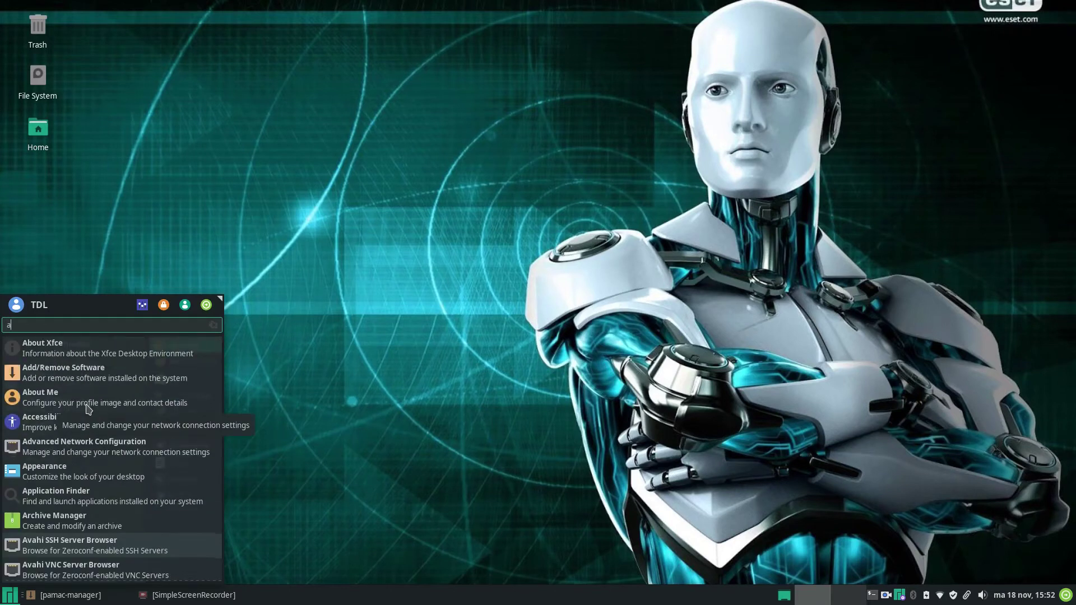
text(ppa)
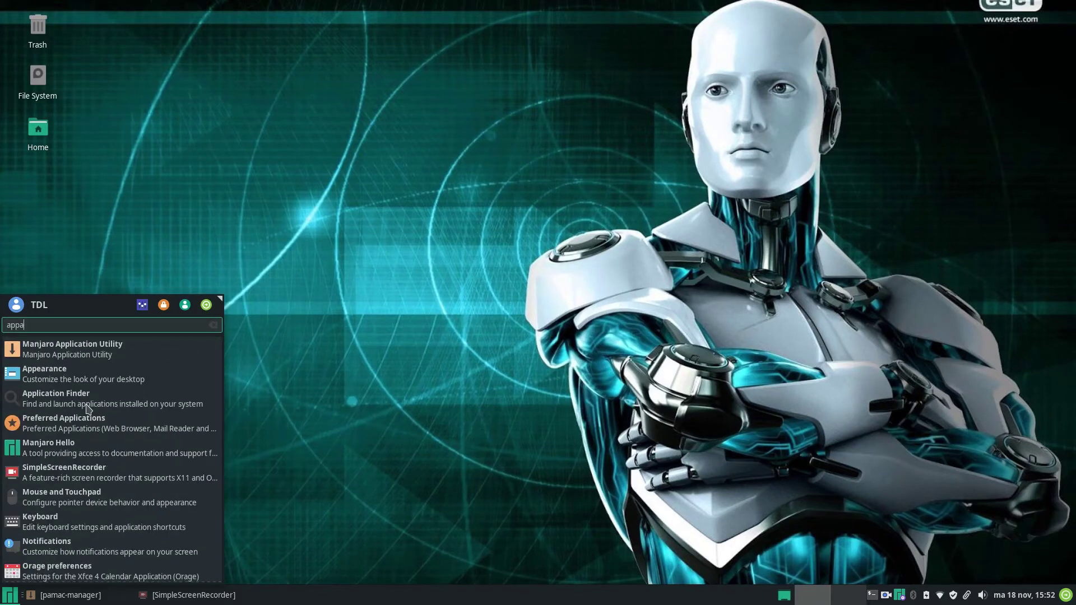
click(82, 374)
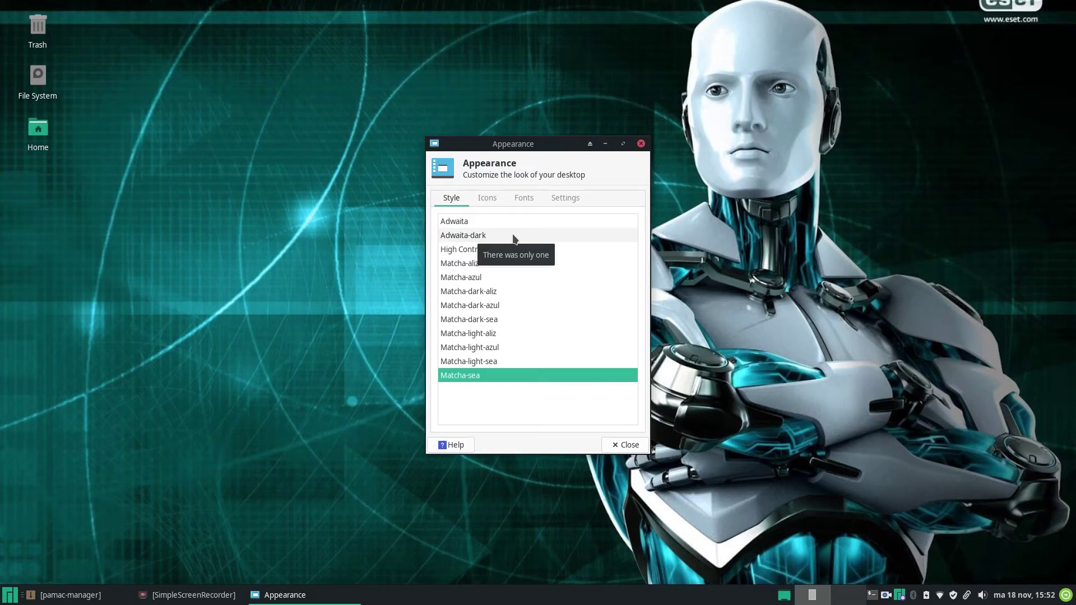
click(495, 318)
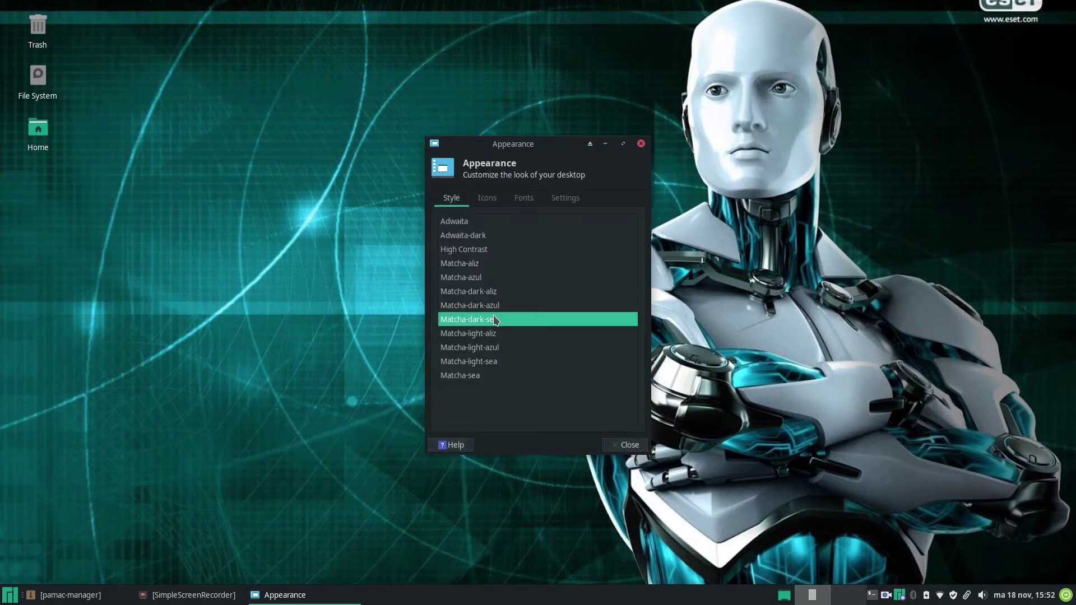
Set the desktop icon theme to Papirus-Dark and check how the application menu looks with it.
click(488, 206)
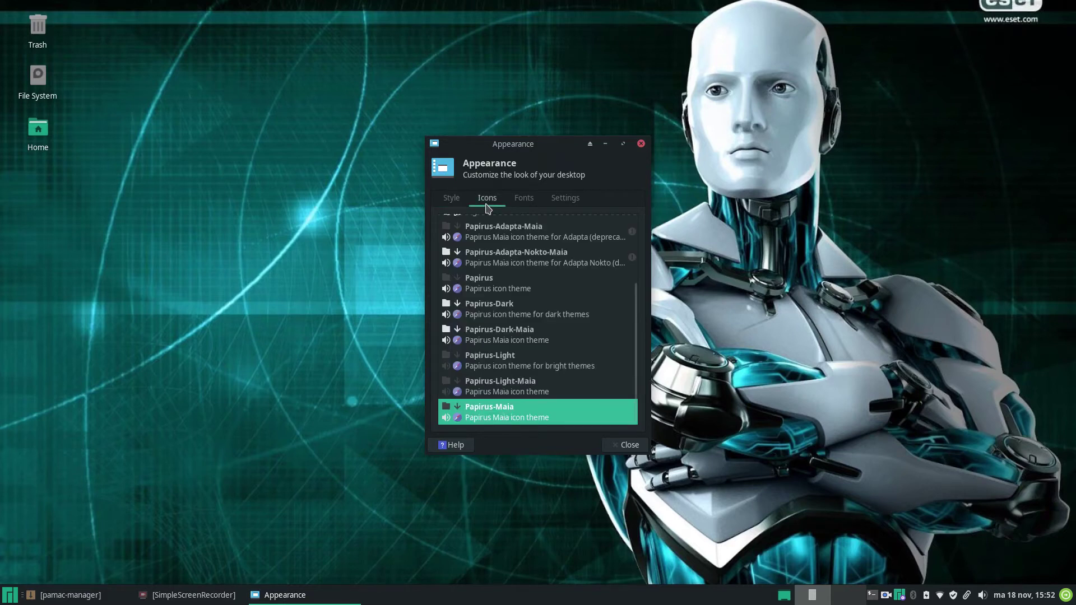
click(7, 595)
click(6, 596)
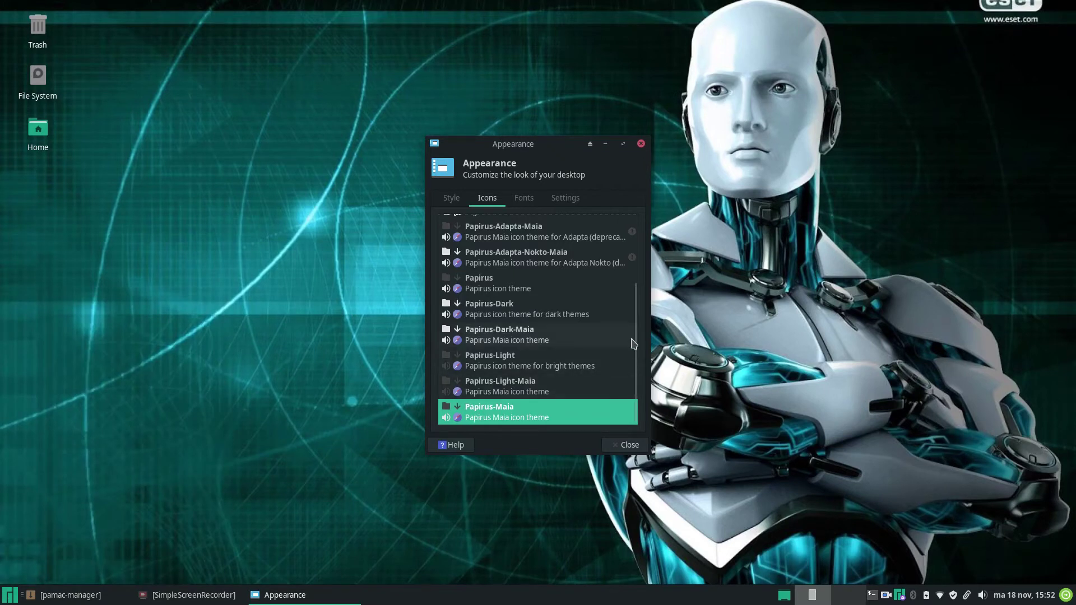
click(586, 313)
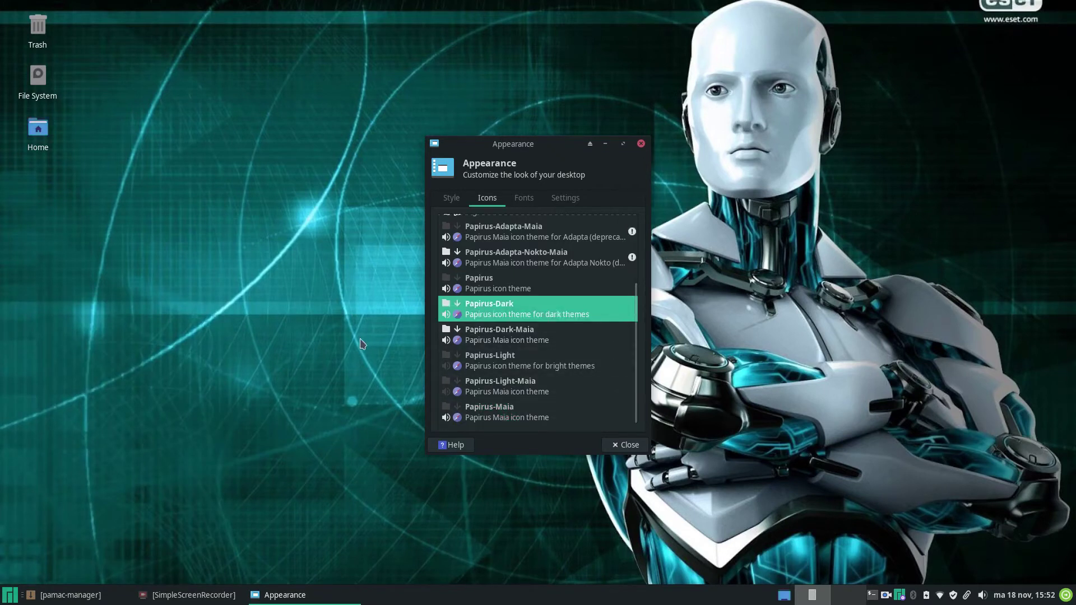
click(14, 599)
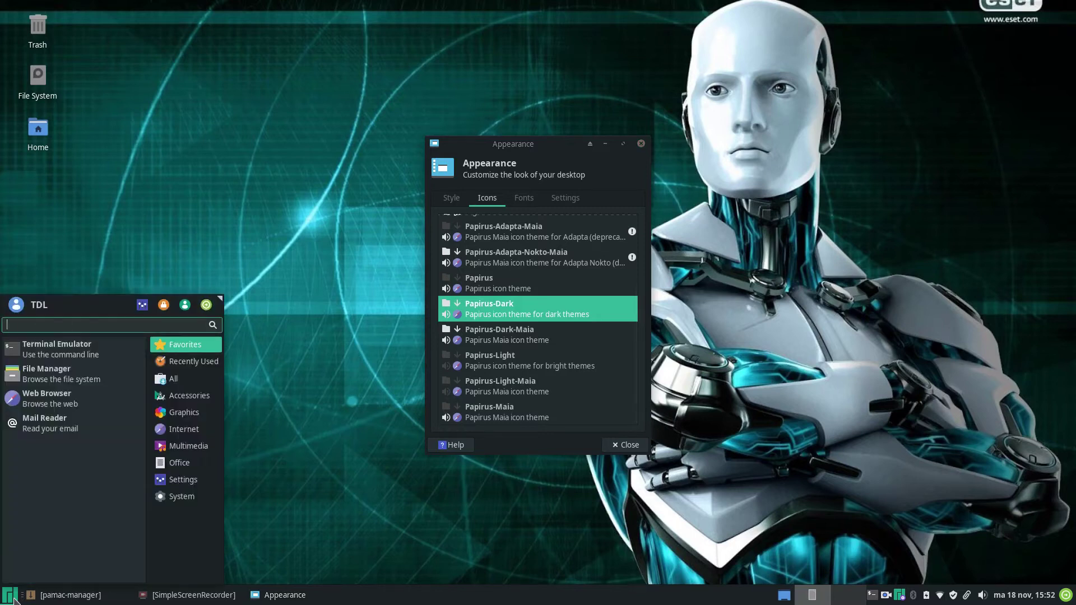
click(14, 599)
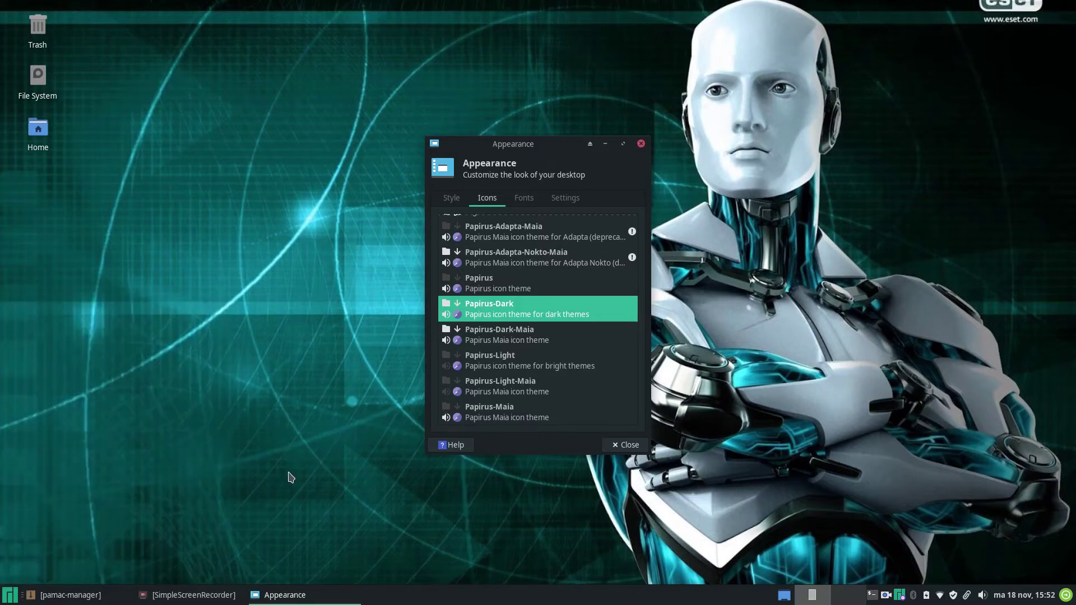
Review the font and general appearance options, close the dialog, and check the new theme in the home folder's window.
click(525, 199)
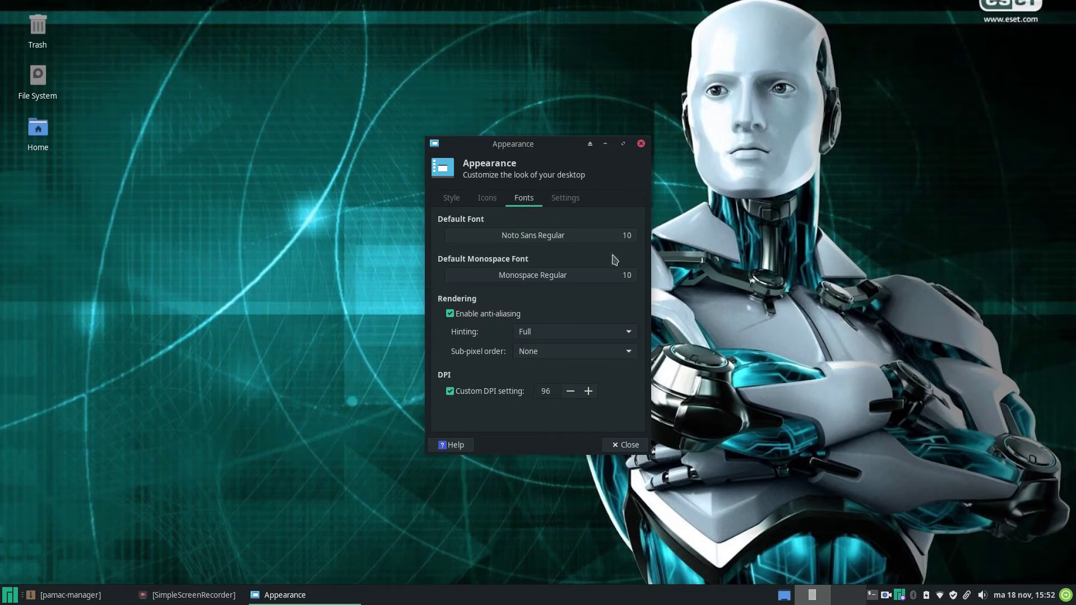
click(567, 199)
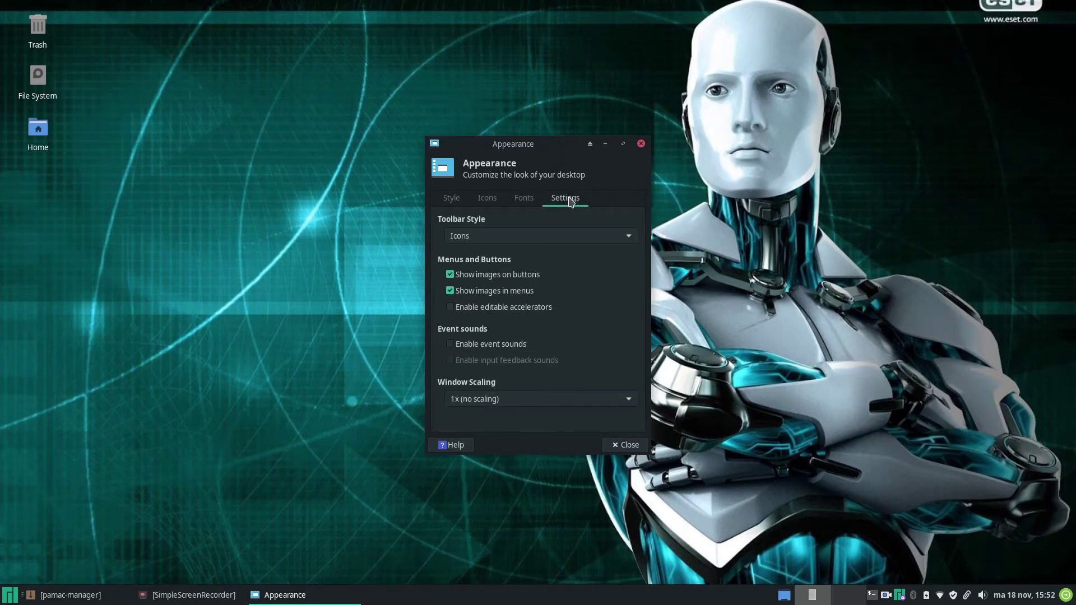
click(643, 445)
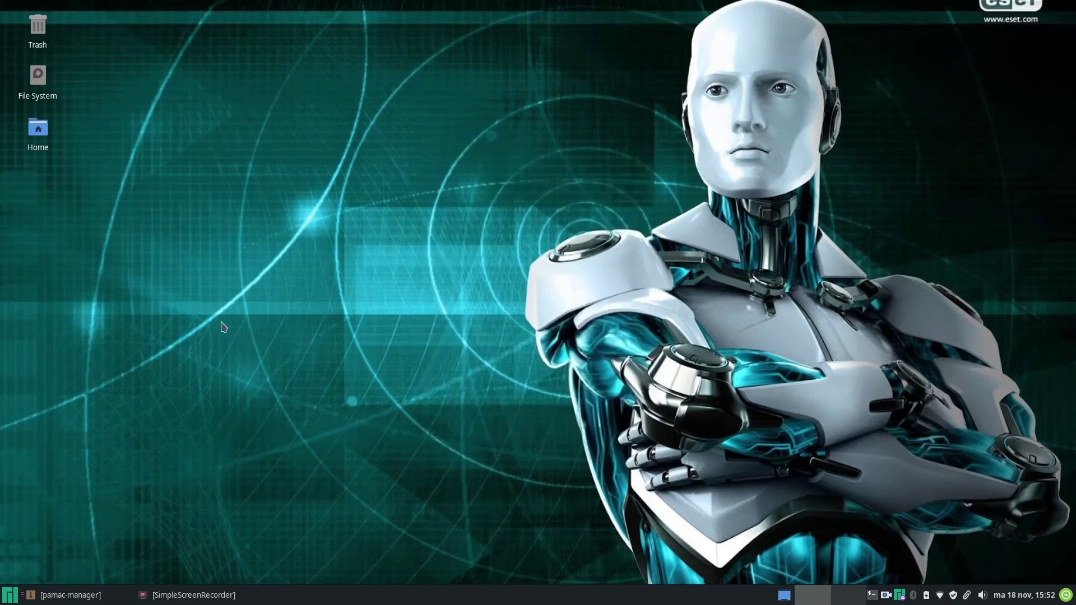
double_click(44, 132)
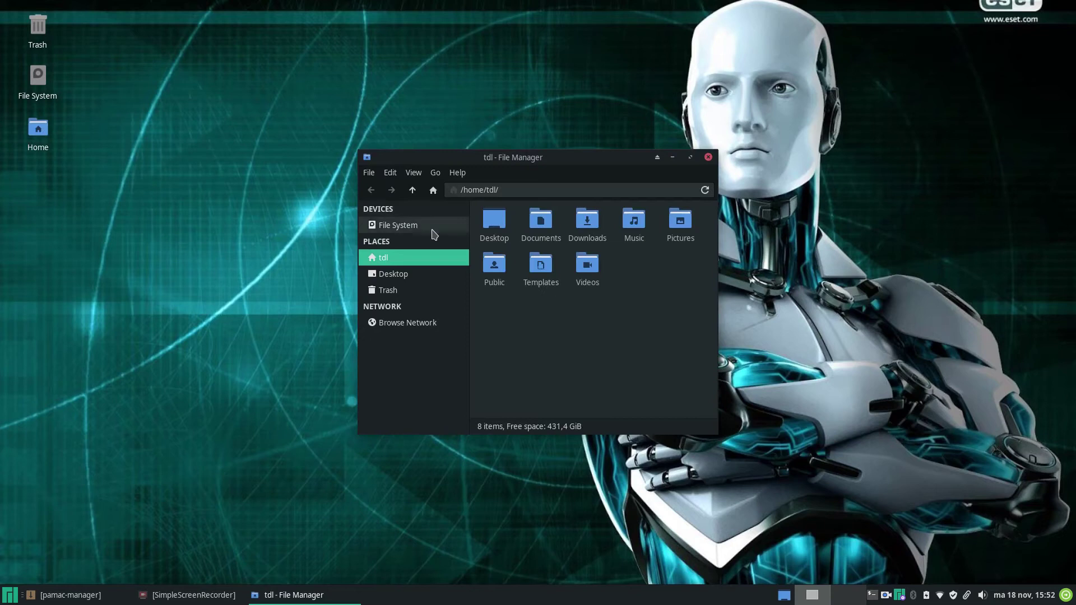
click(708, 158)
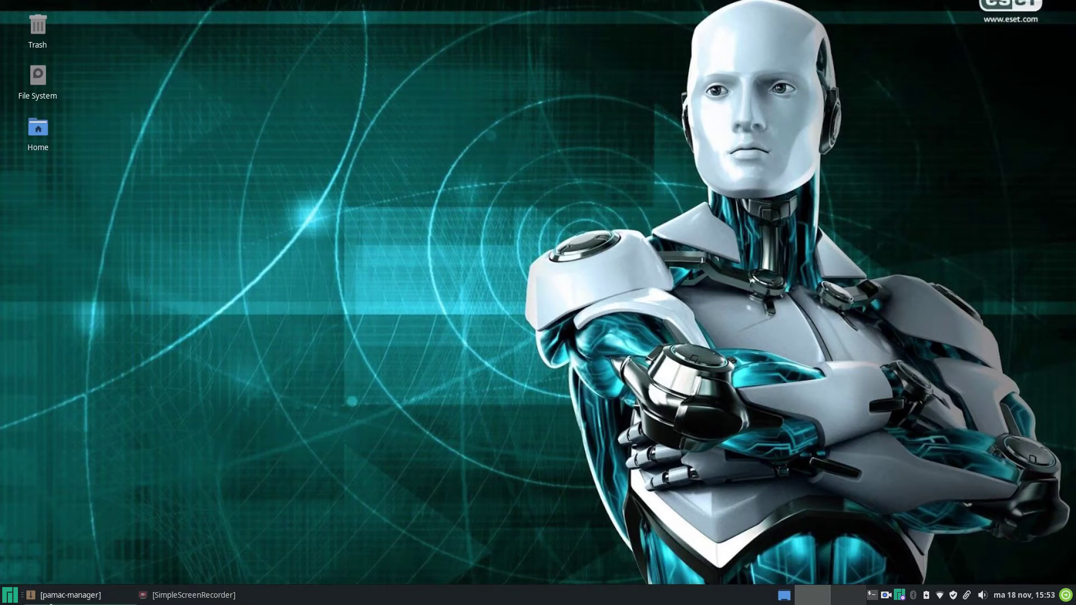
Restore the package manager and show the detailed log of the running installation.
click(108, 598)
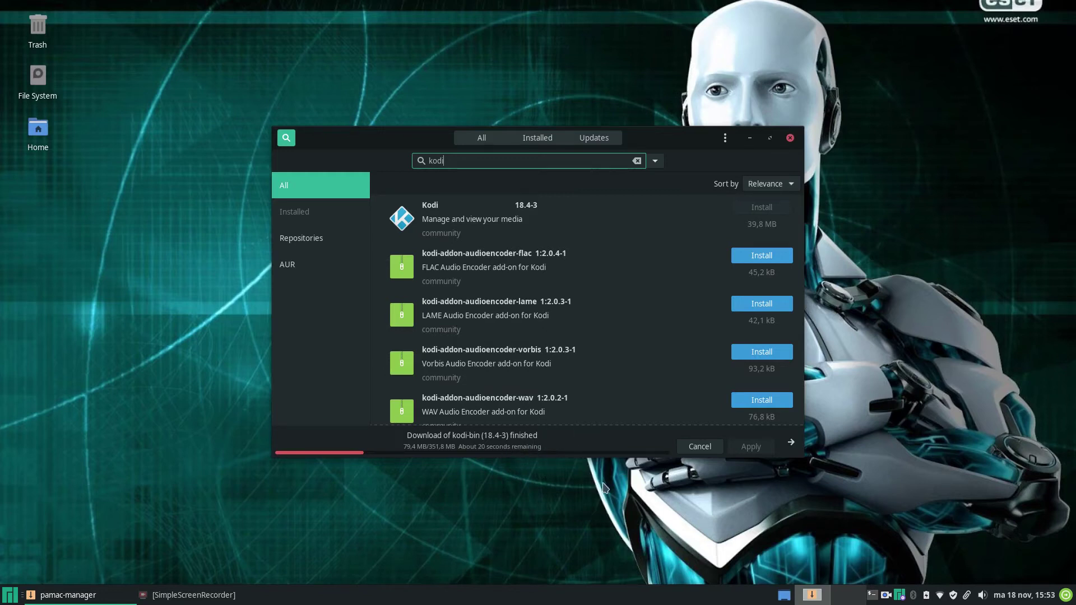
click(793, 446)
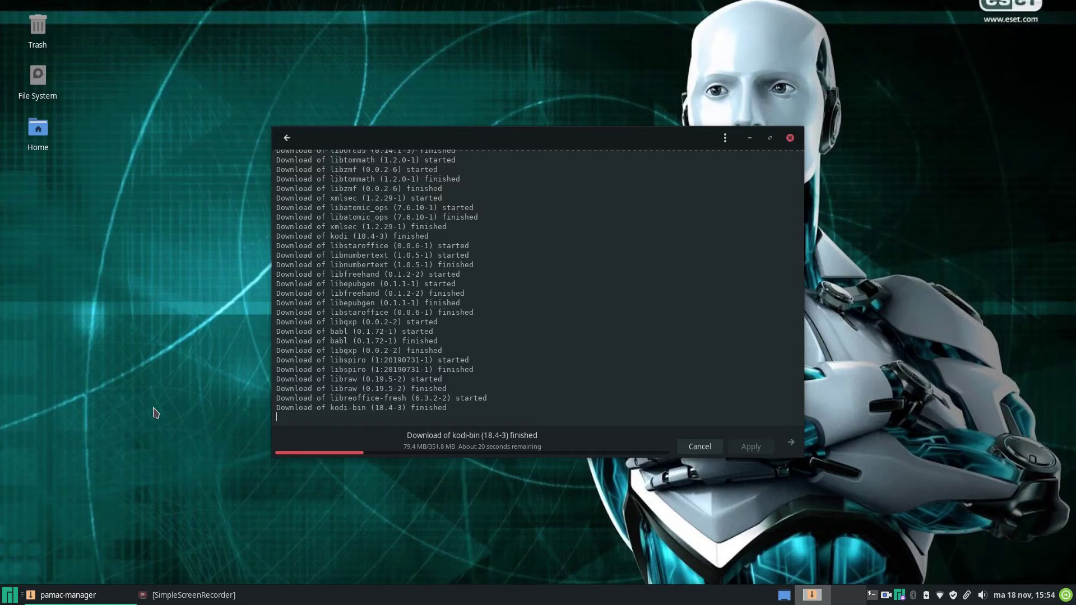
Open the Mouse and Touchpad settings by searching for "mou", minimize the package manager, and move the settings window clear of the robot.
click(9, 596)
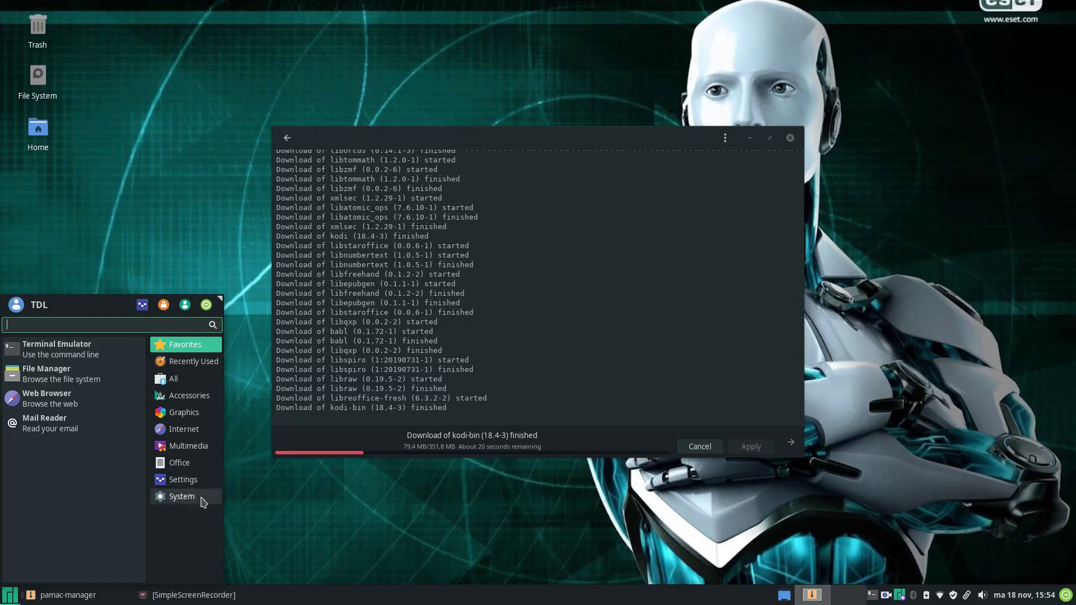
click(197, 483)
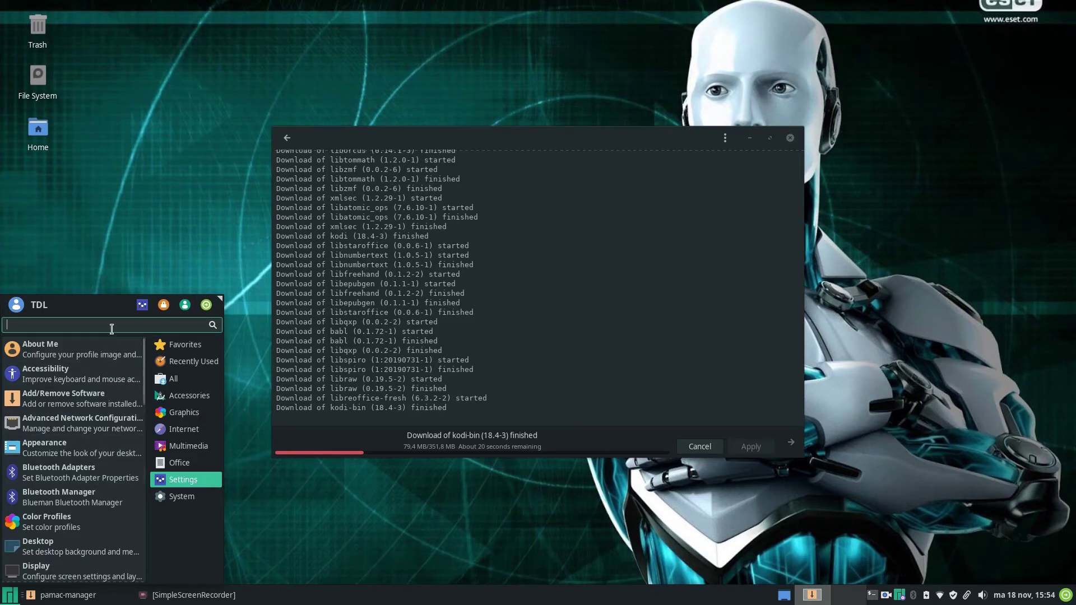
text(mou)
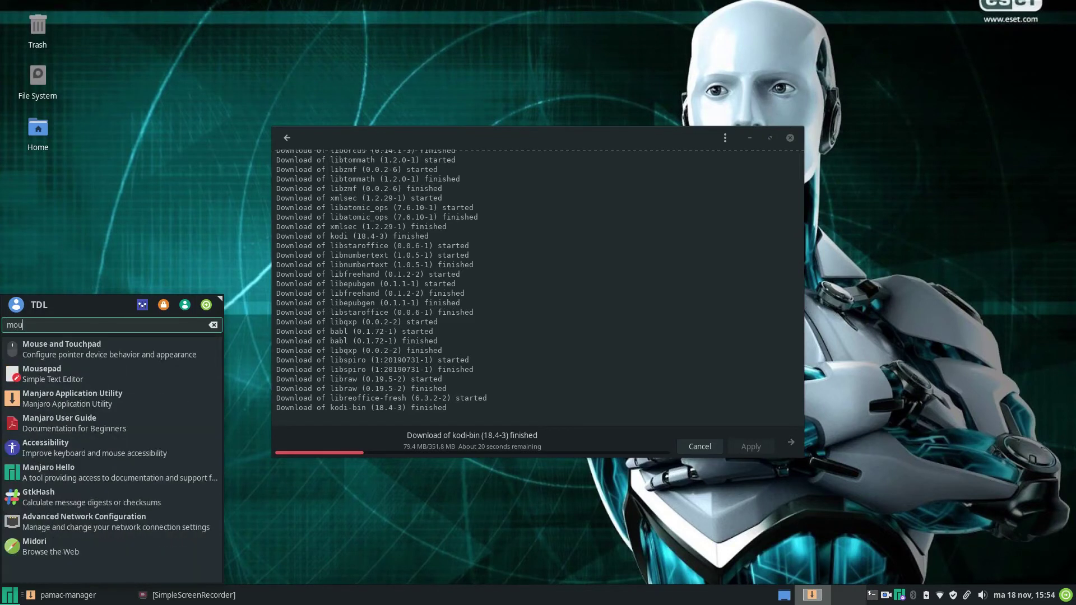
click(67, 344)
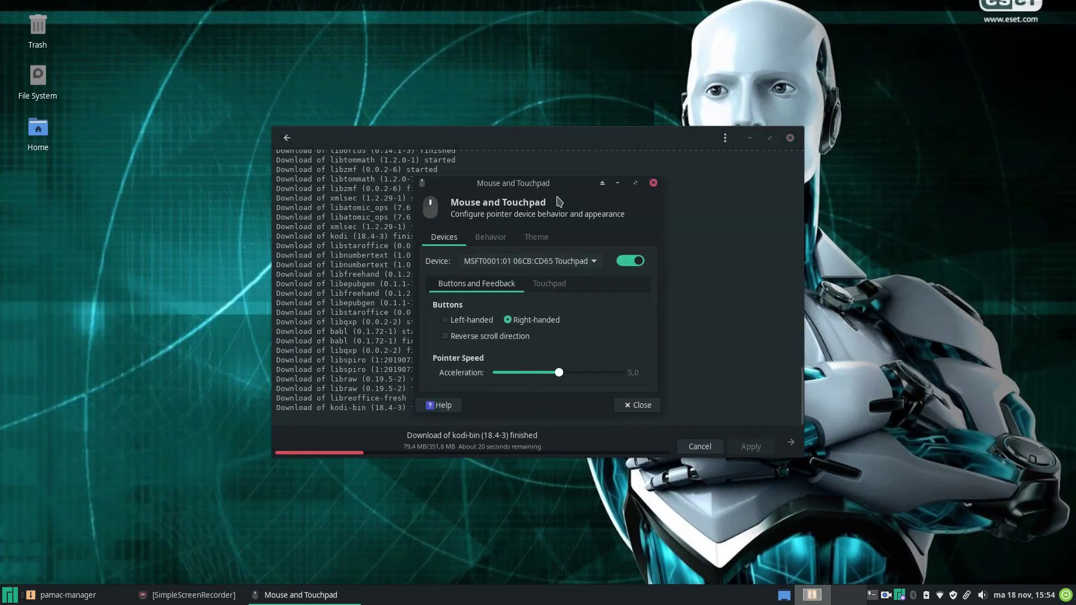
click(751, 139)
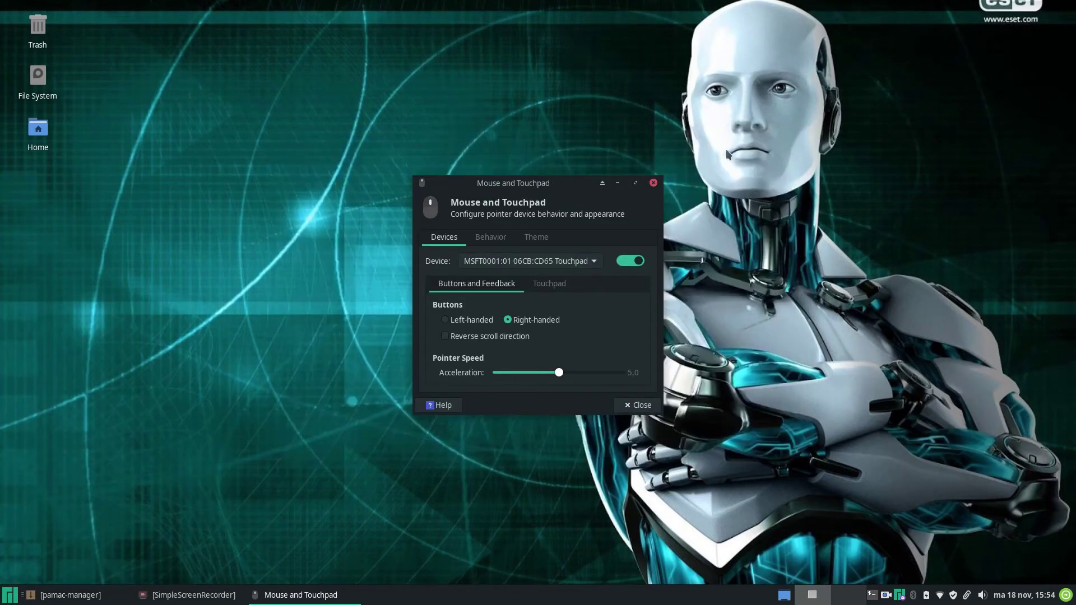
drag(569, 187, 496, 114)
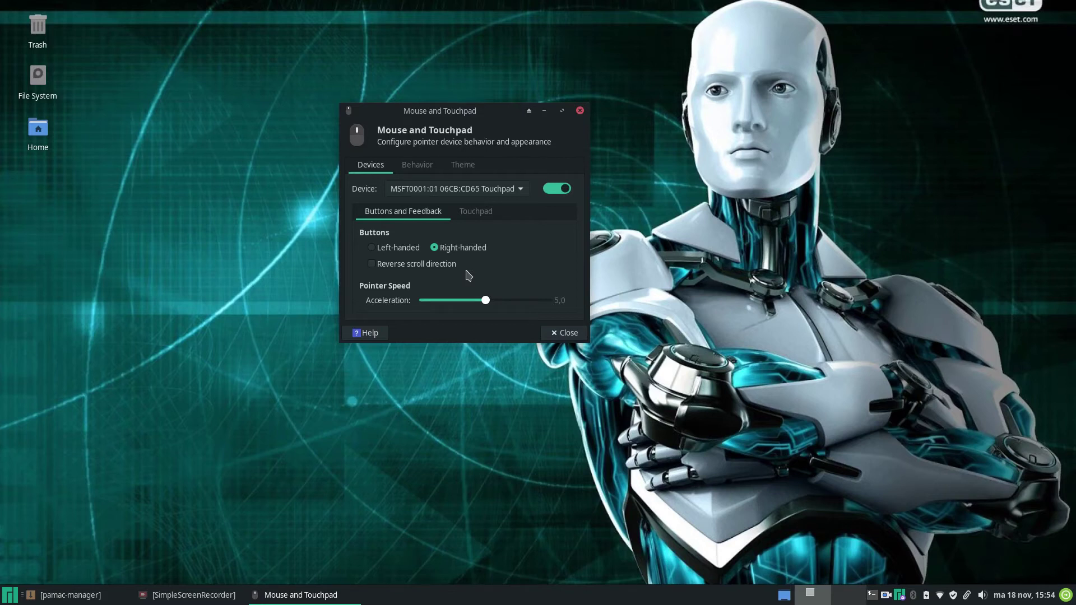
Enable tapping the touchpad to click and review the drag and double-click behavior settings.
click(486, 212)
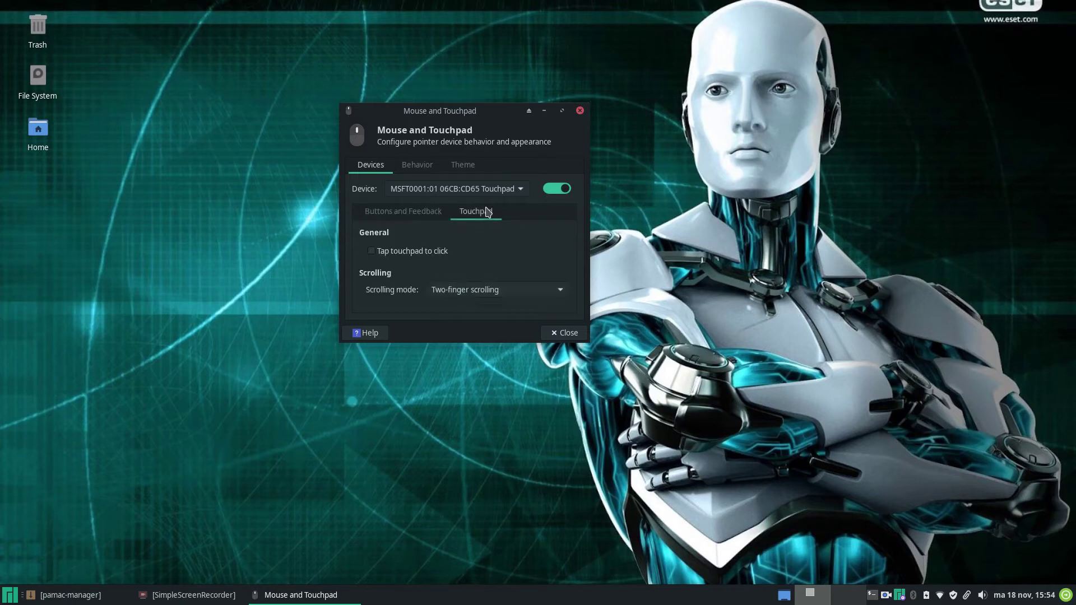
click(429, 256)
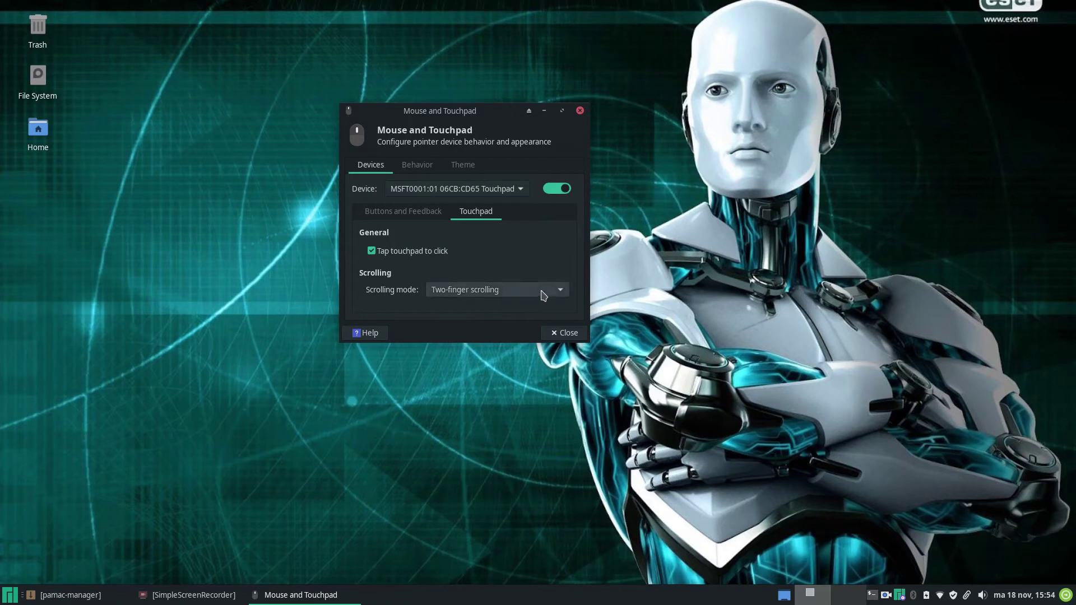
click(420, 166)
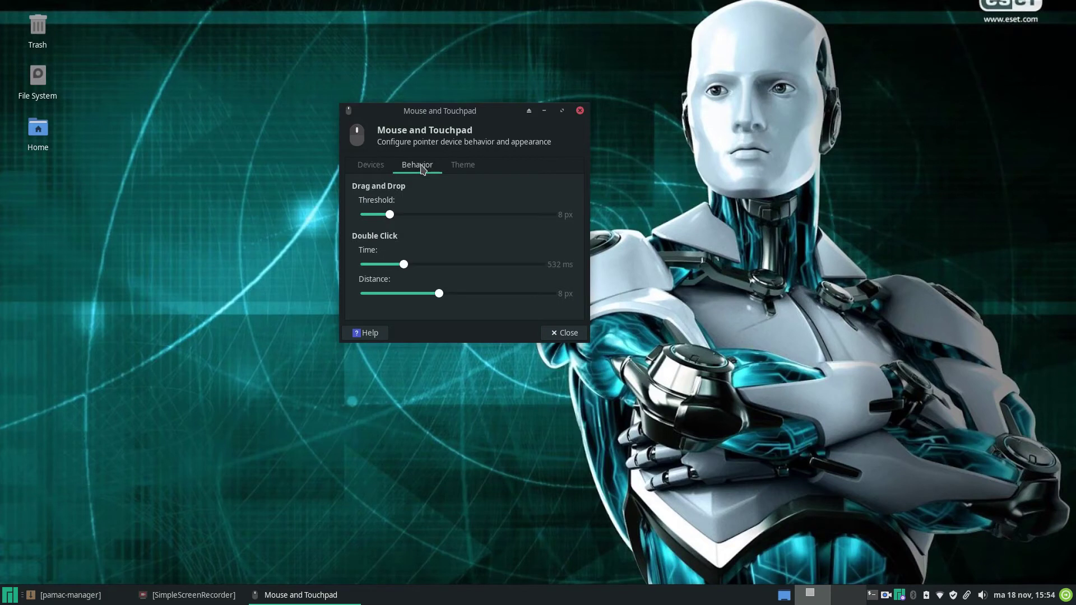
Set the mouse cursor theme to Breeze Snow and close the Mouse and Touchpad settings.
click(473, 167)
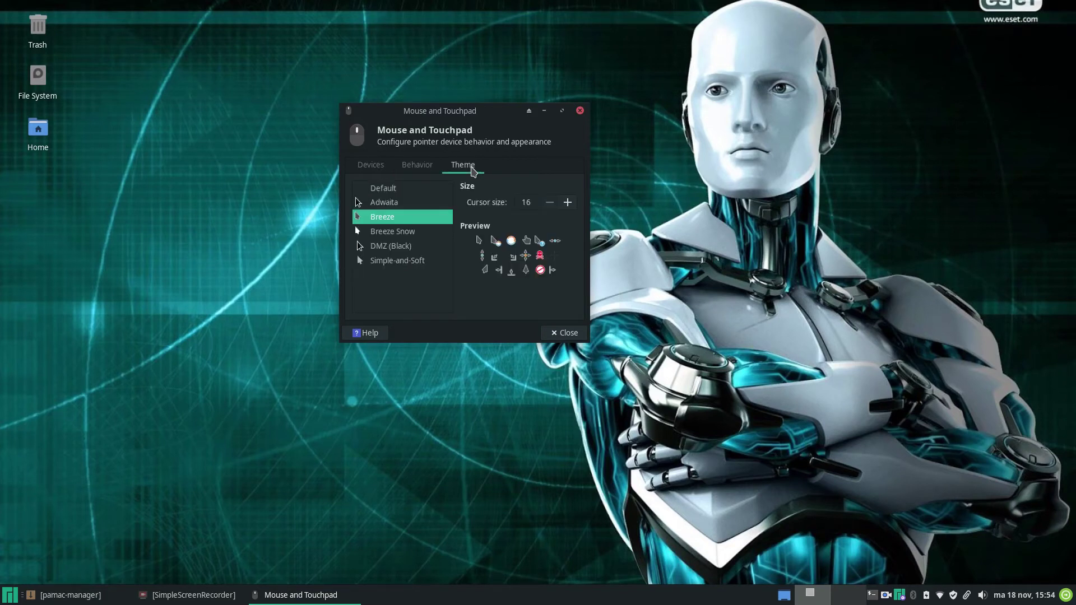
click(427, 236)
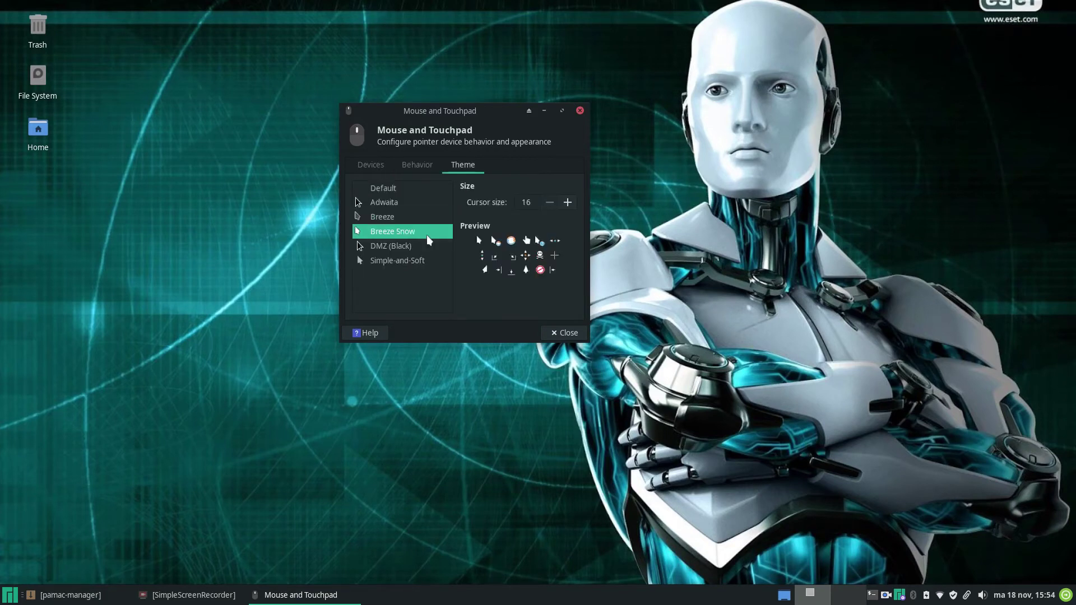
click(562, 335)
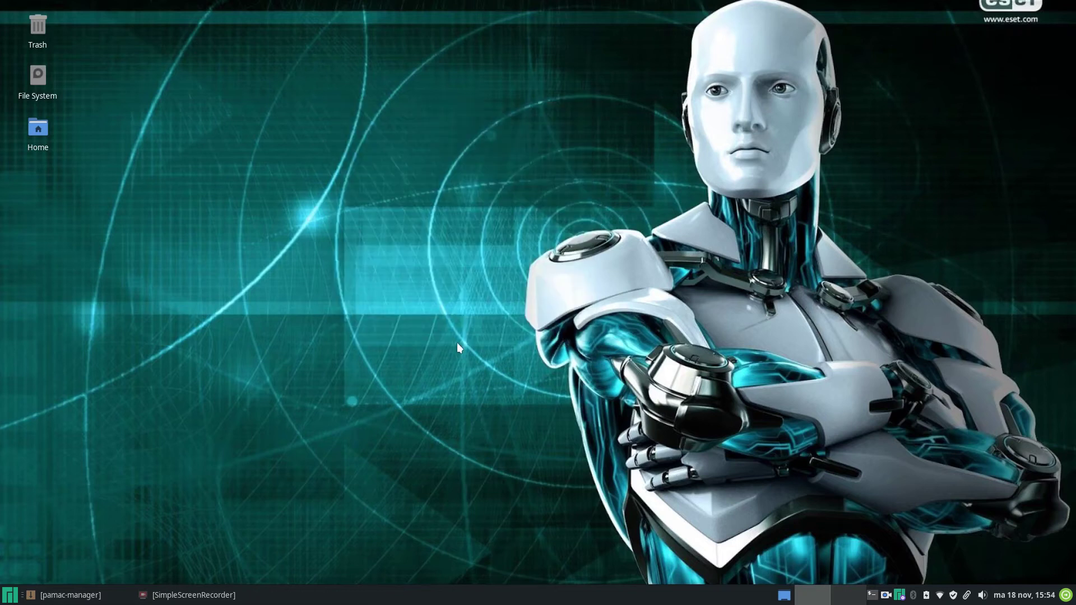
Open the Firewall Configuration with the account password, turn the firewall on for the Home profile, and close the window.
click(10, 595)
click(11, 598)
click(11, 598)
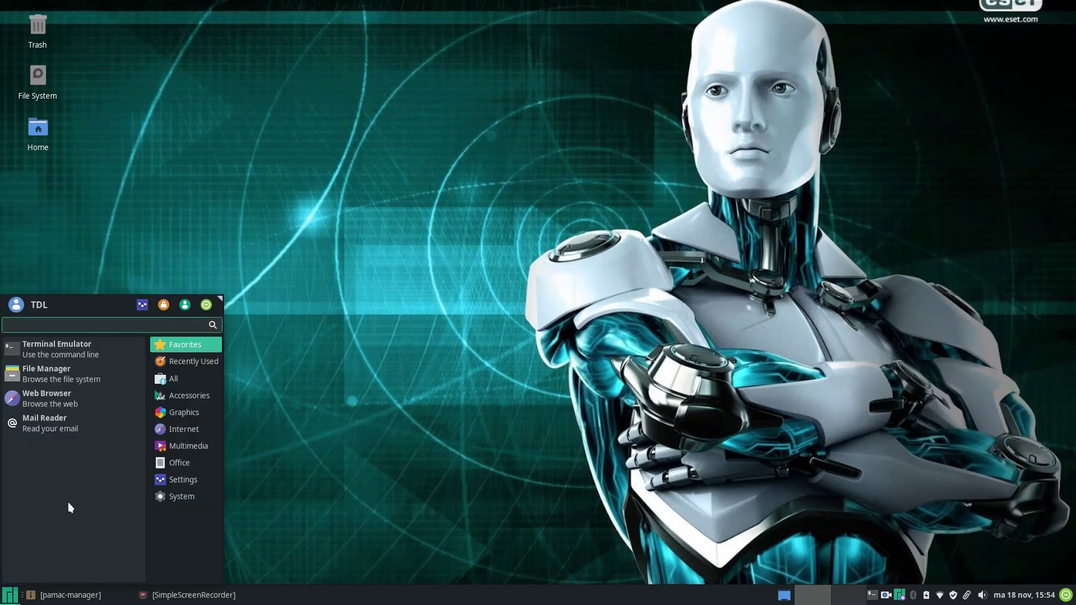
click(194, 481)
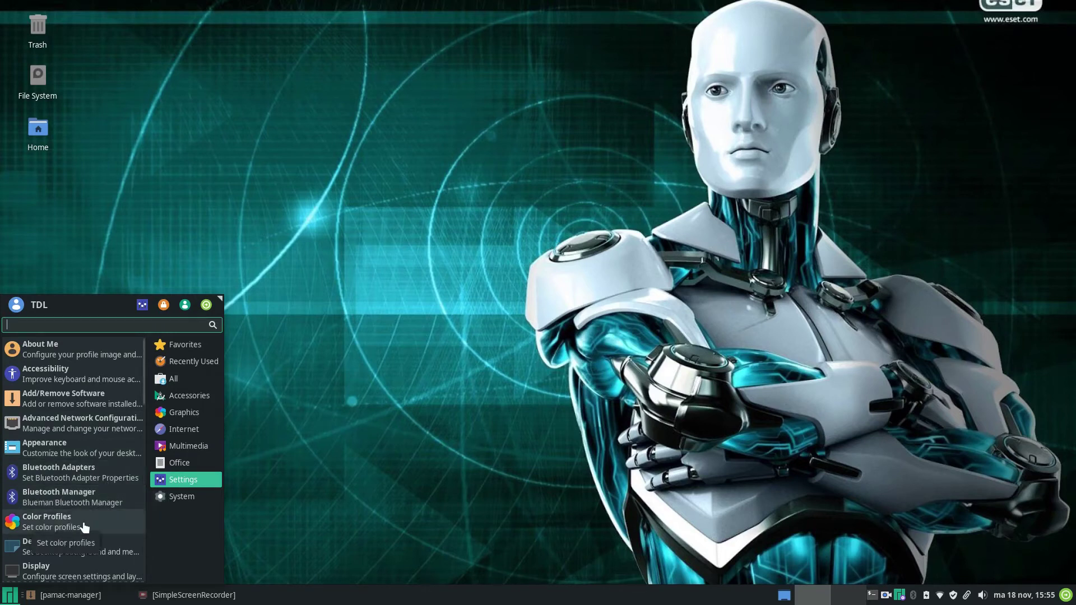
scroll(119, 527, down, 6)
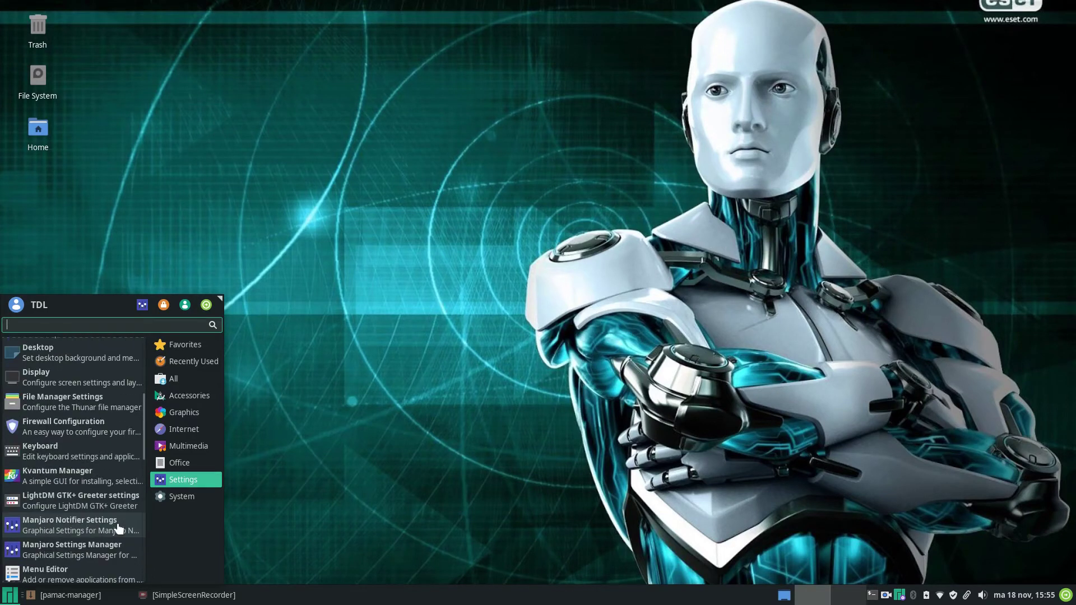
scroll(119, 527, up, 1)
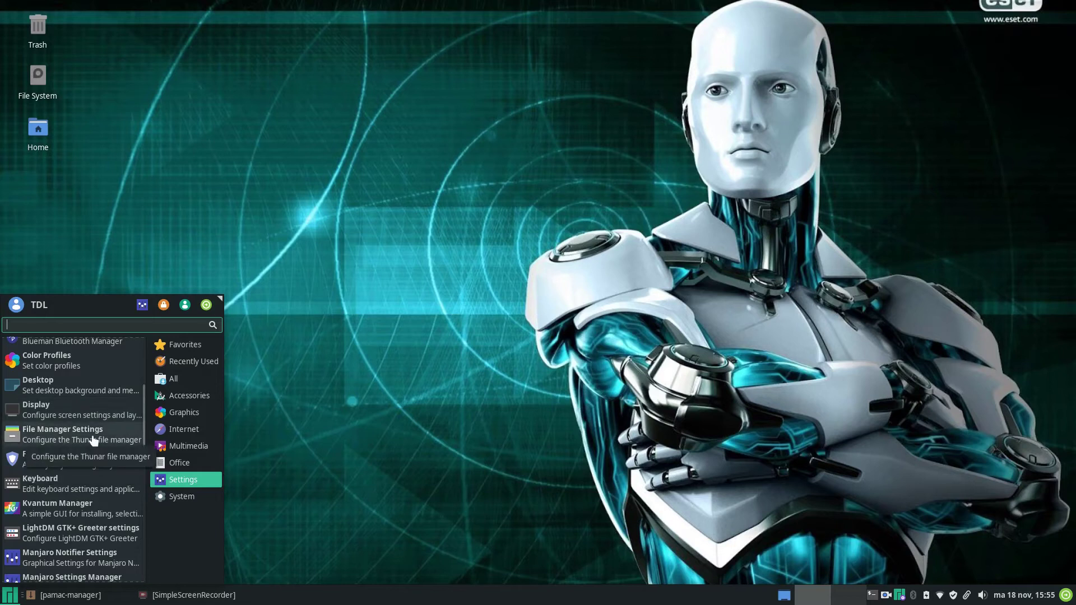
click(87, 469)
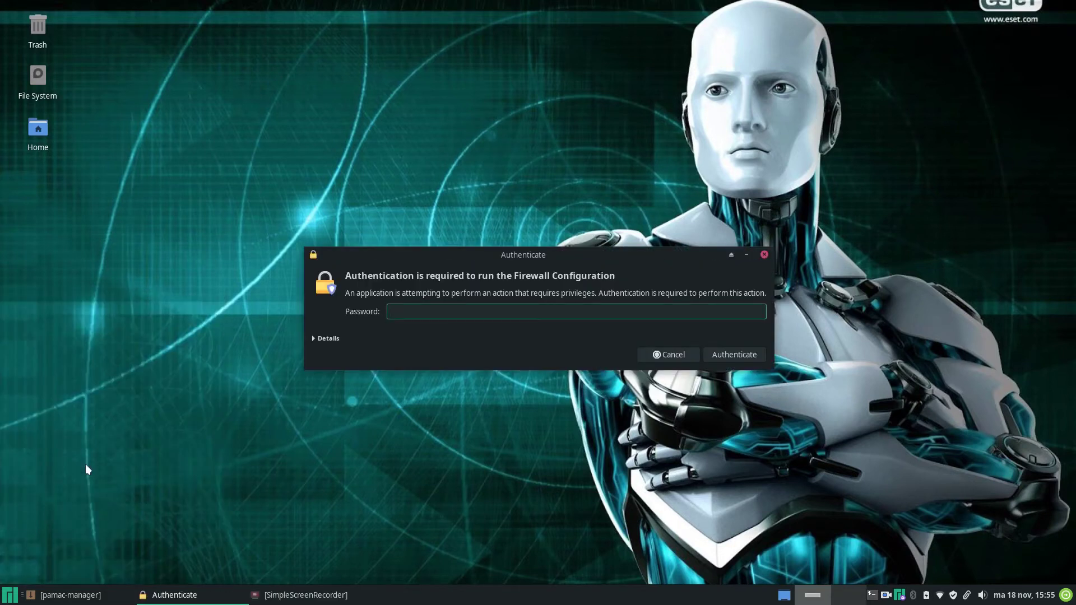
text(•••••••••)
key(Return)
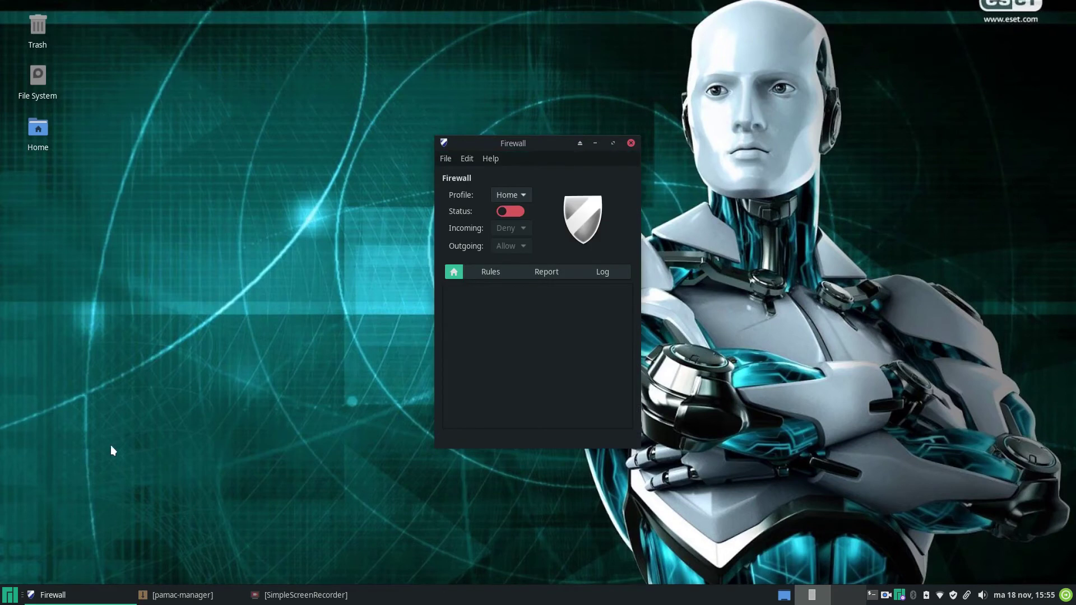
click(516, 215)
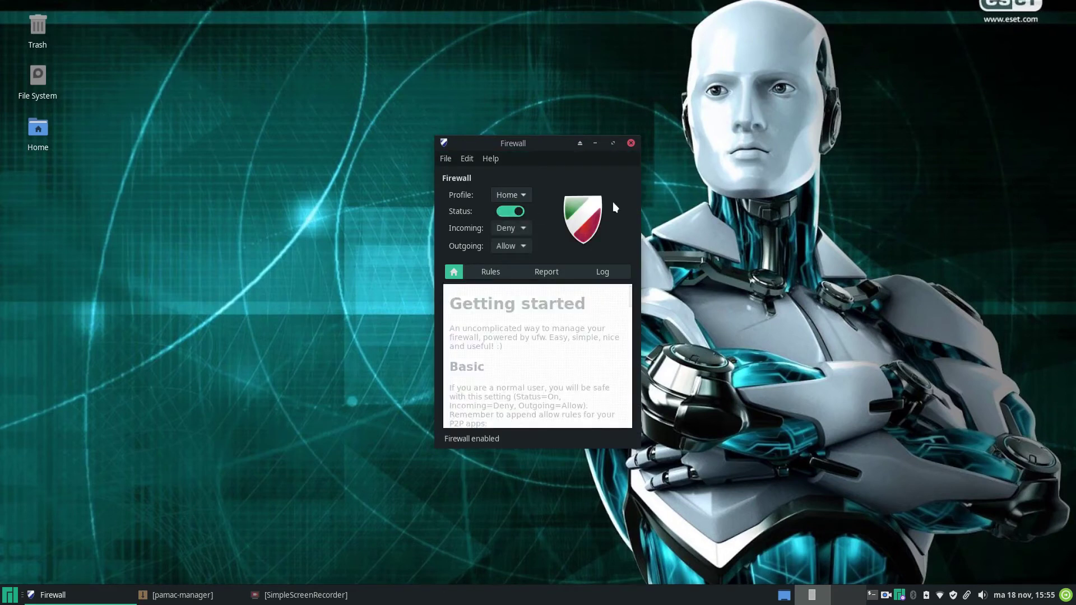
click(631, 143)
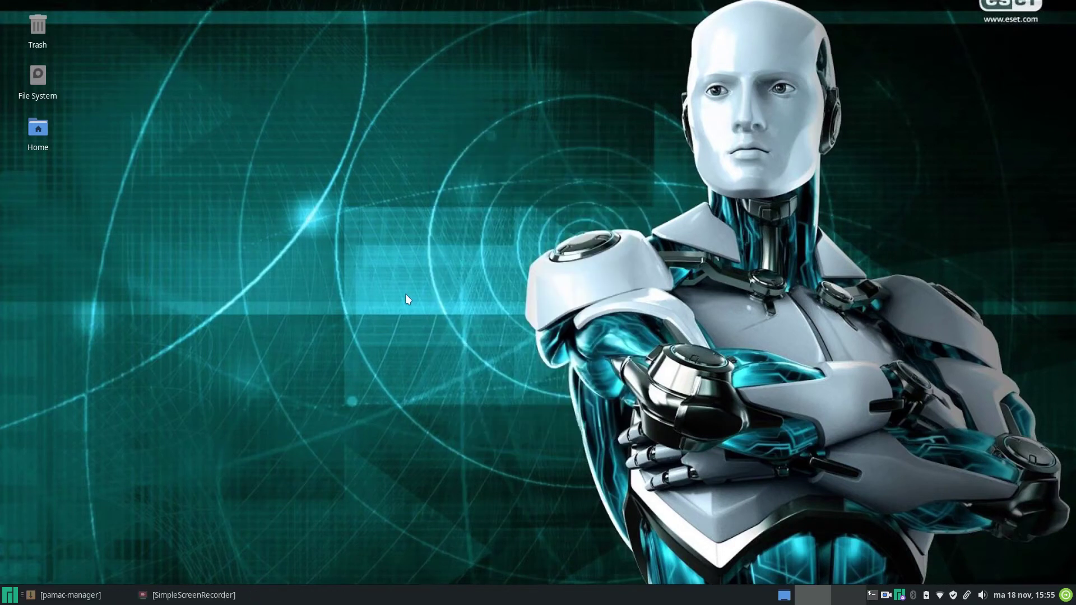
Look through the system applications and open the Keyboard settings.
click(9, 596)
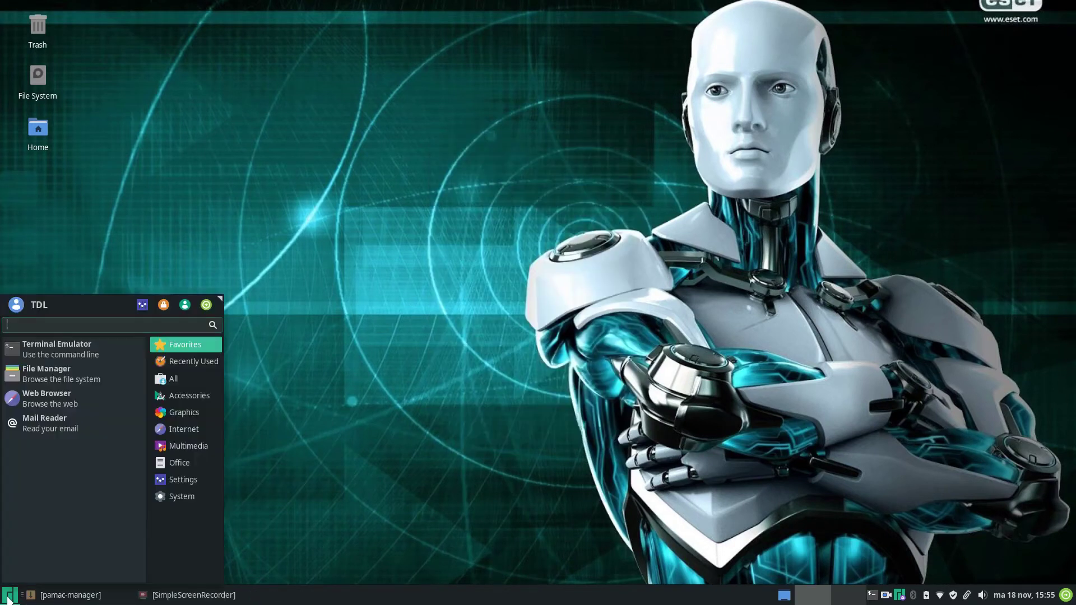
click(183, 496)
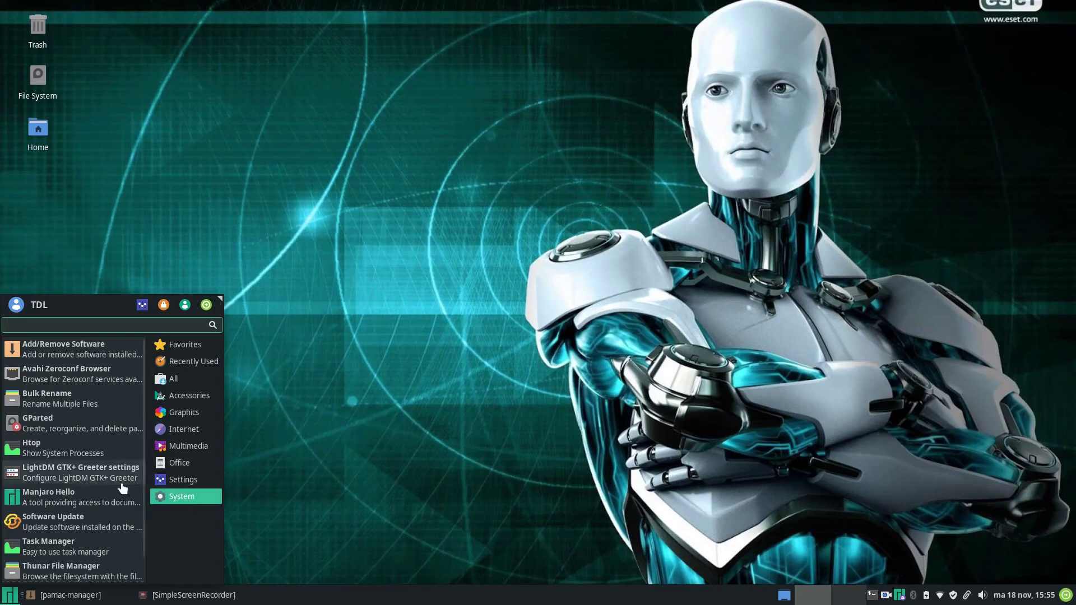
scroll(122, 489, down, 1)
scroll(123, 488, up, 1)
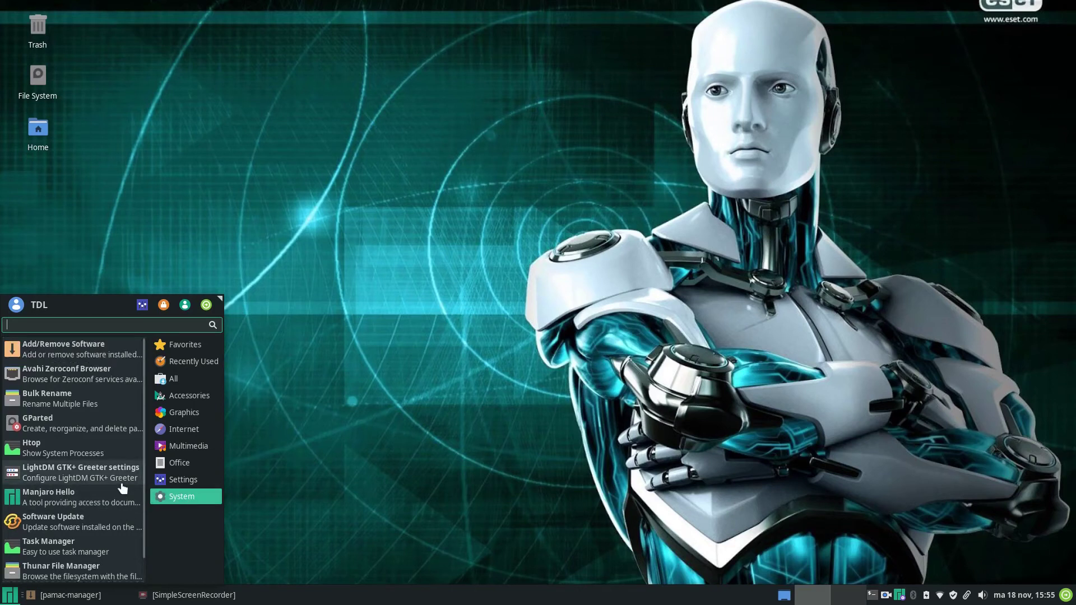
click(185, 482)
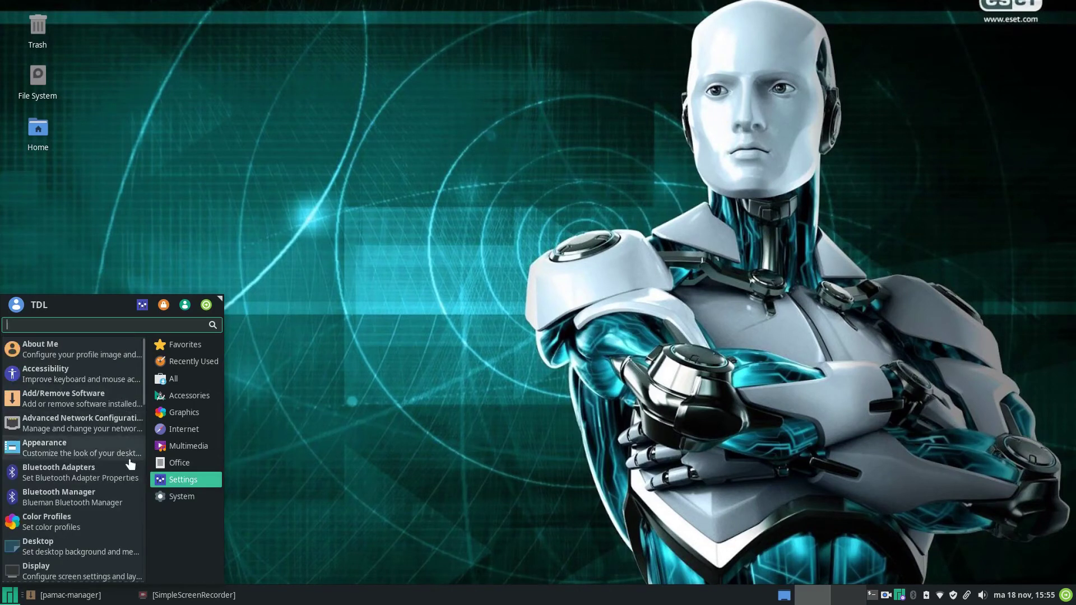
scroll(130, 464, down, 5)
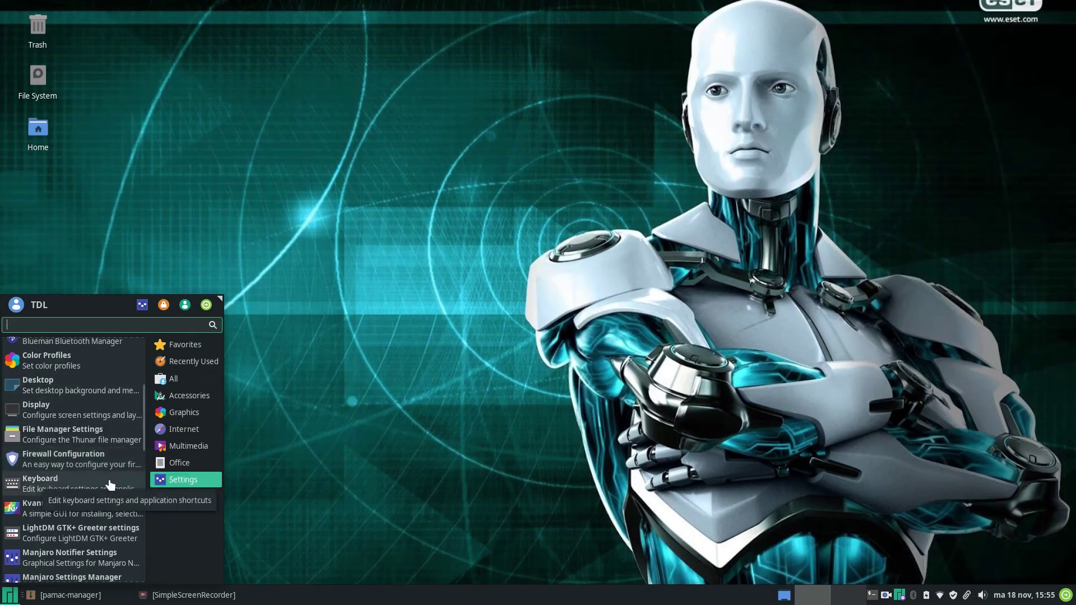
scroll(110, 485, down, 3)
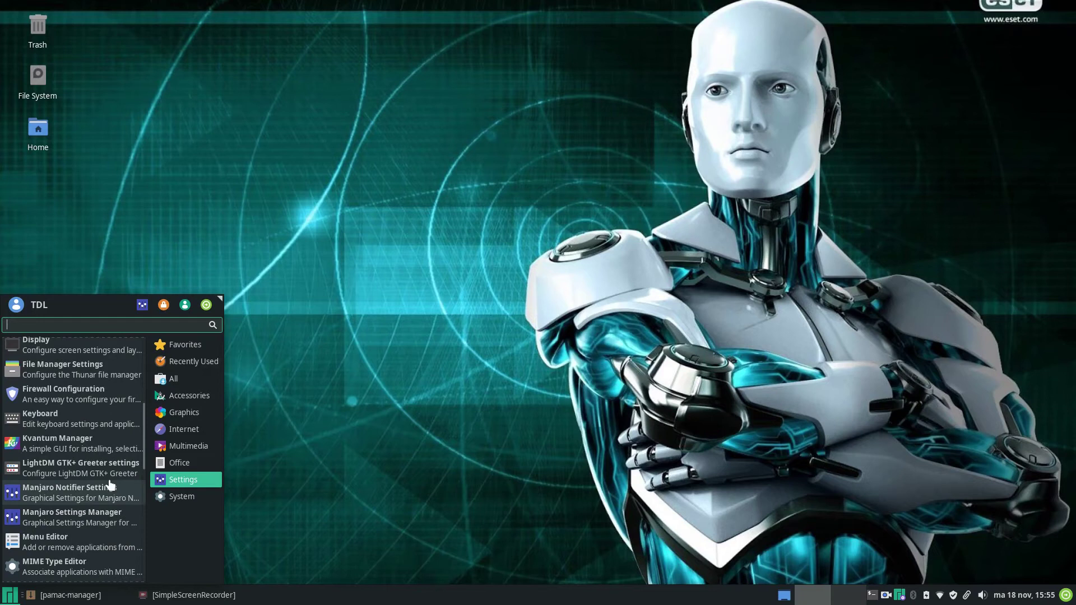
click(116, 420)
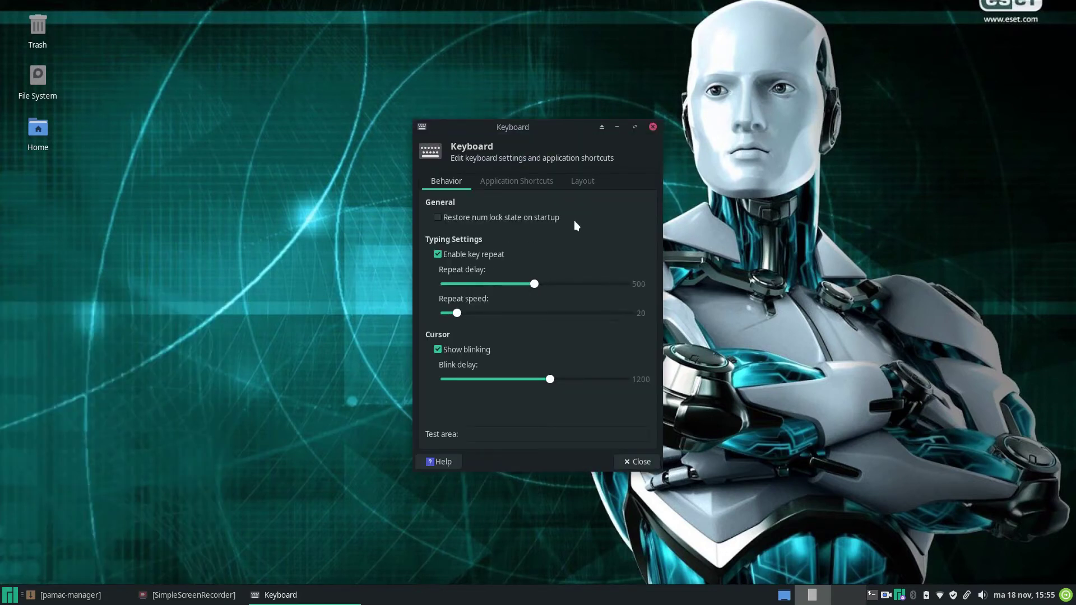
Review the application keyboard shortcuts and open the web browser shortcut's command for editing, accepting it as is.
click(525, 185)
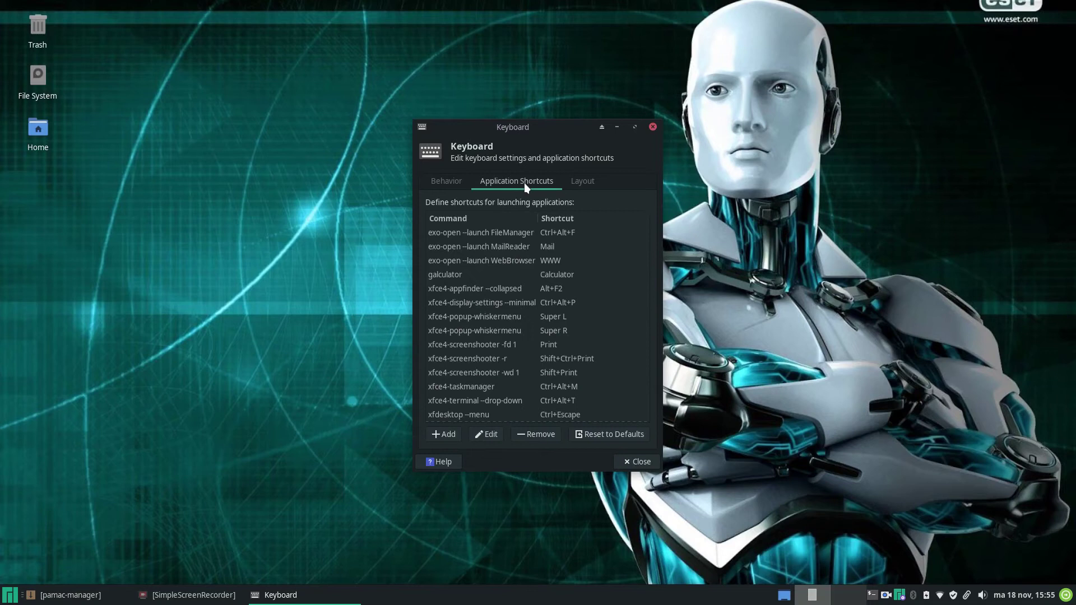
click(533, 232)
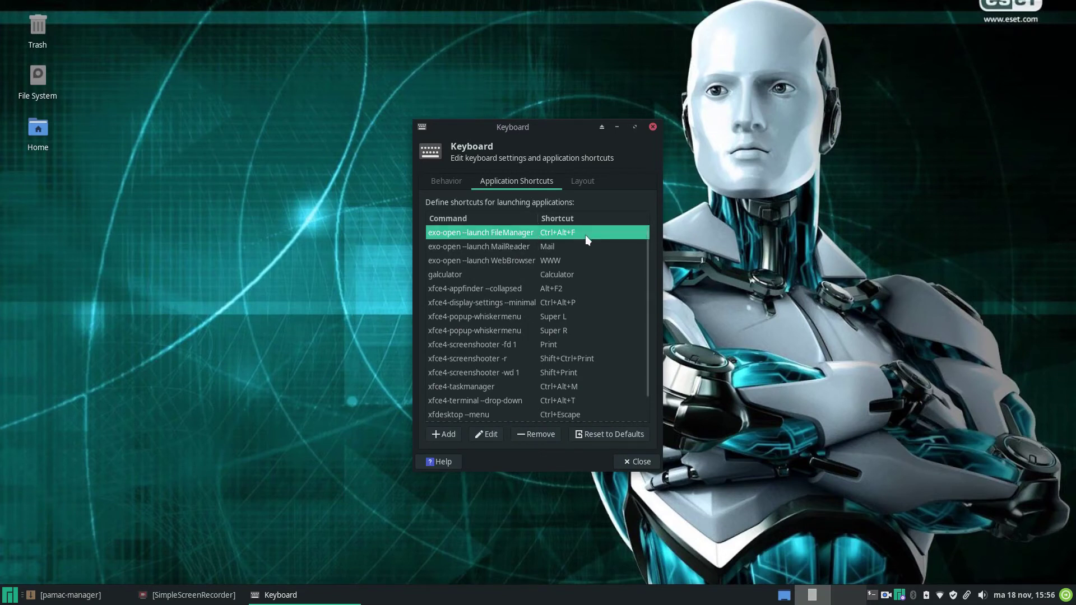
click(526, 262)
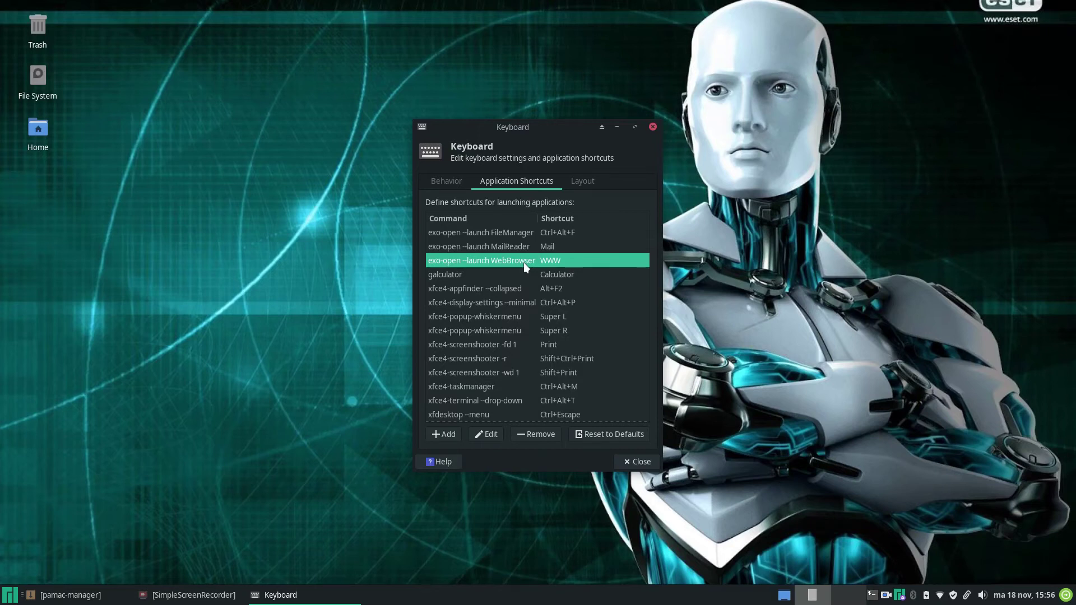
click(485, 435)
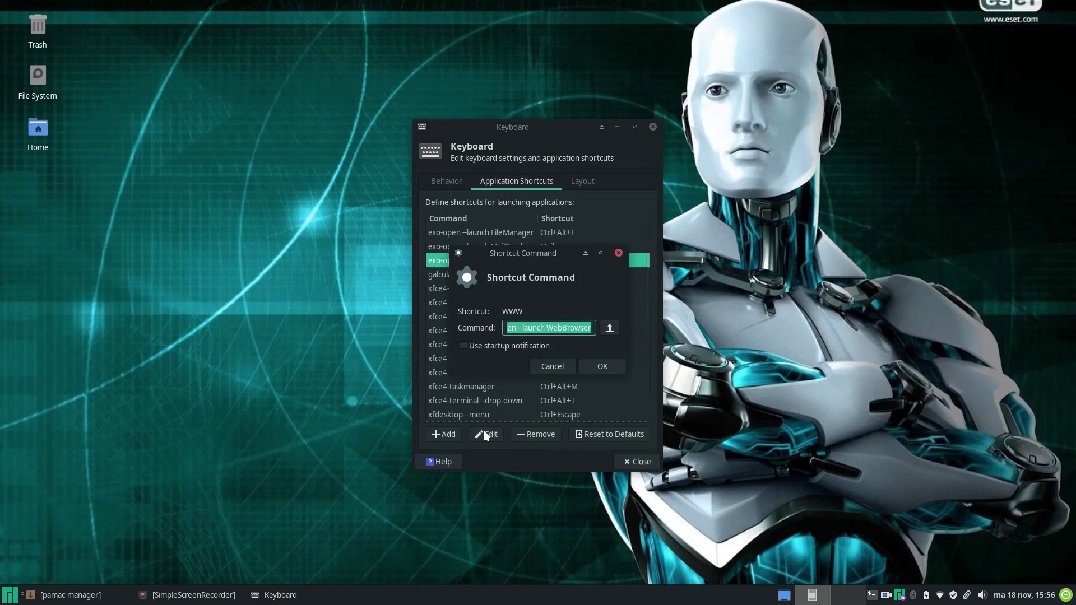
key(super)
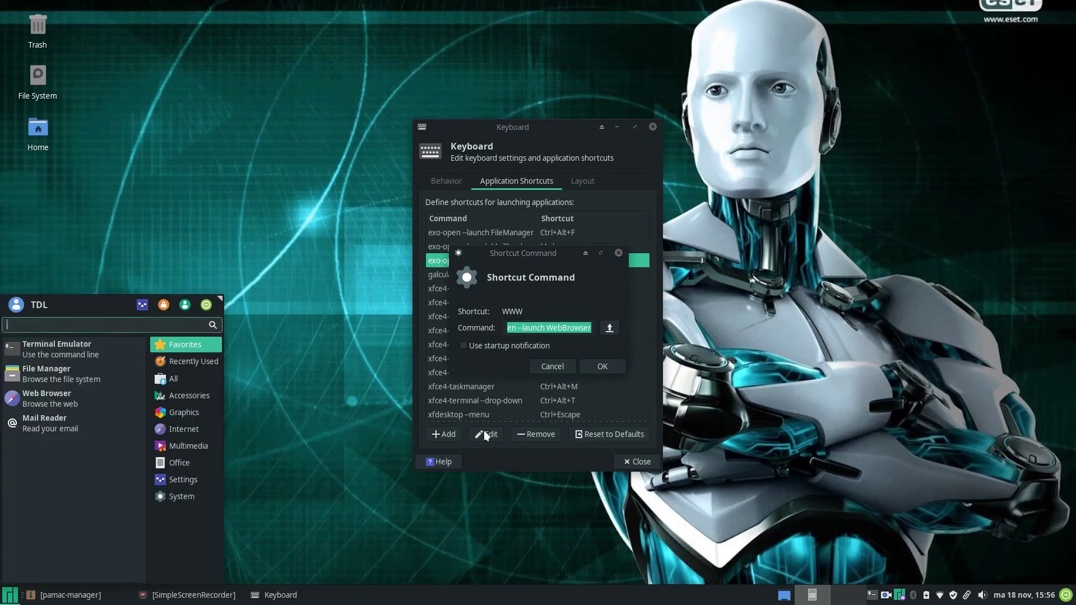
key(Escape)
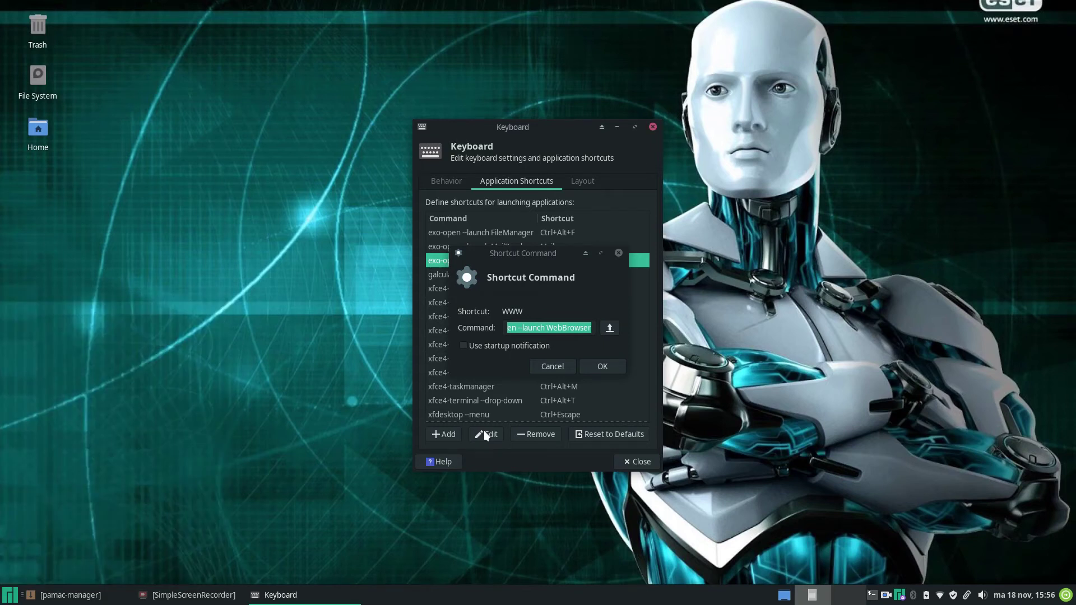
key(Return)
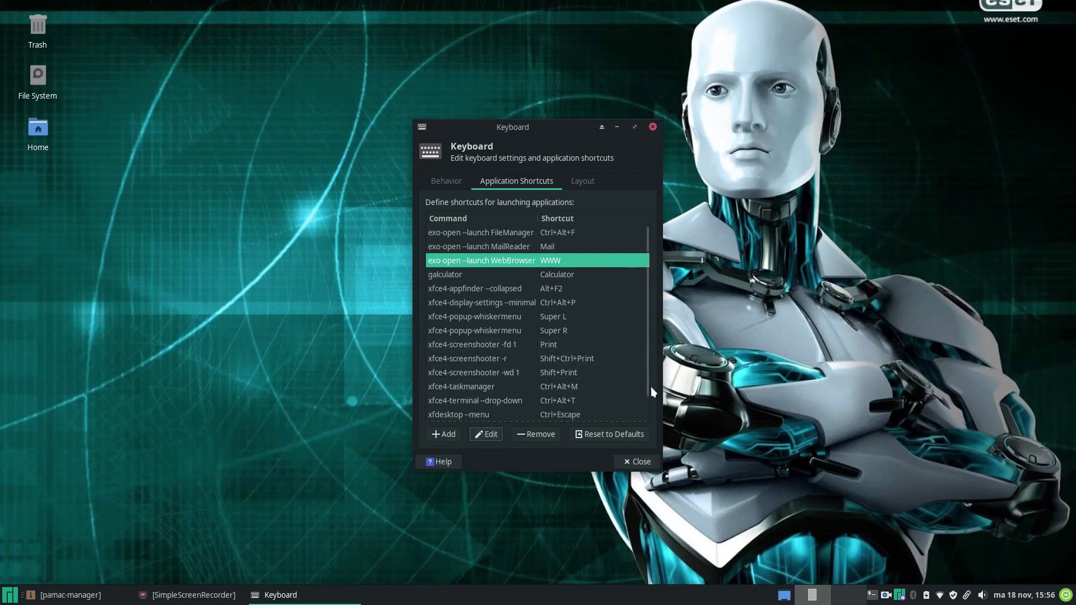
Check the rest of the shortcut list and the keyboard layout options, and close the Keyboard settings.
drag(647, 382, 634, 345)
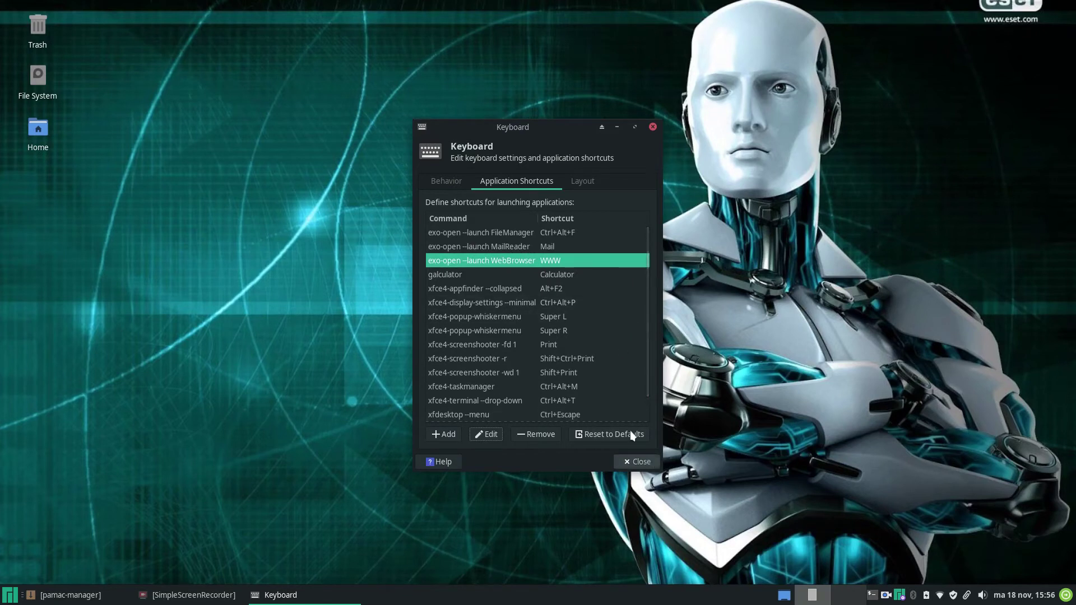
click(581, 182)
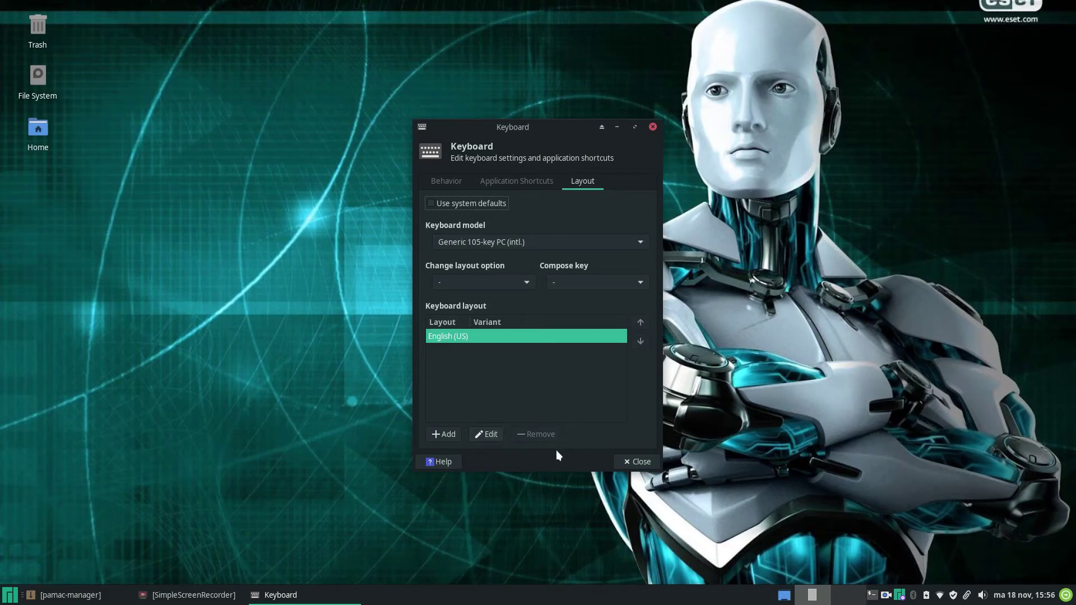
click(637, 460)
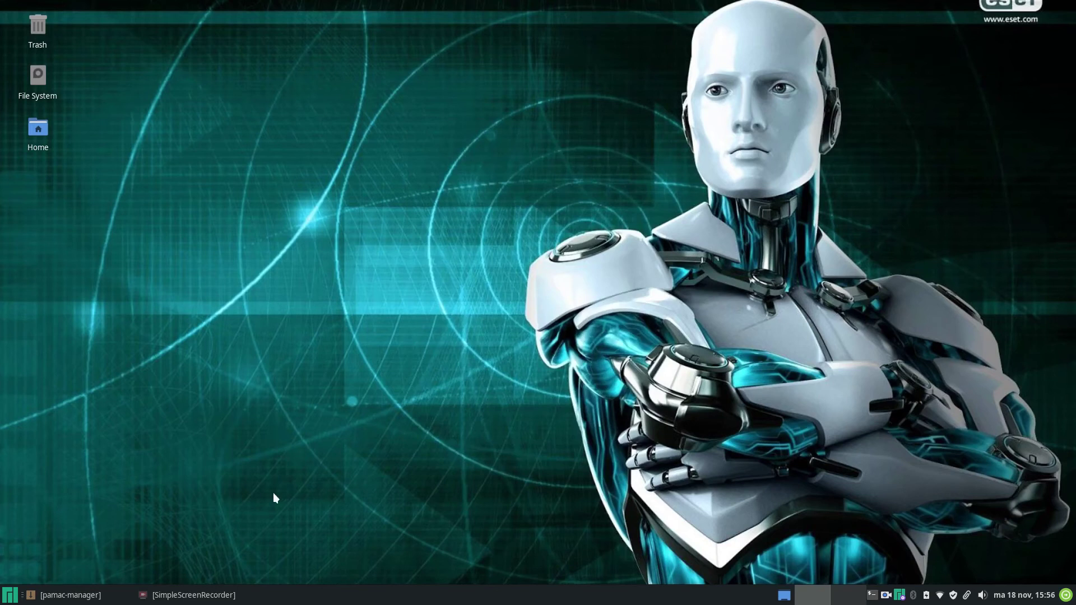
Open the Manjaro Settings Manager and look through its System and Hardware categories.
click(9, 596)
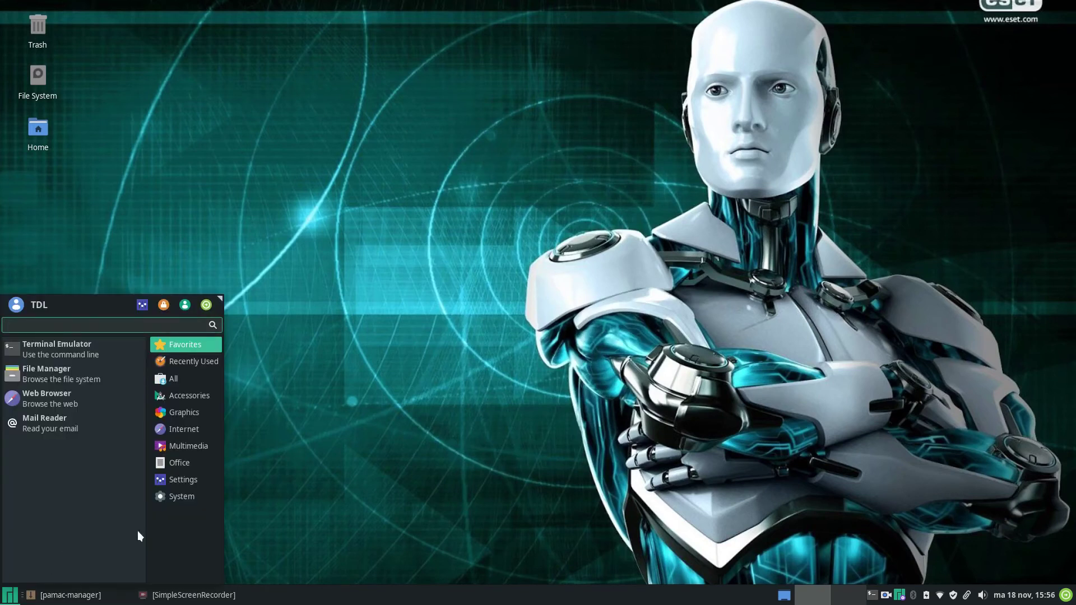
click(190, 483)
scroll(118, 504, down, 5)
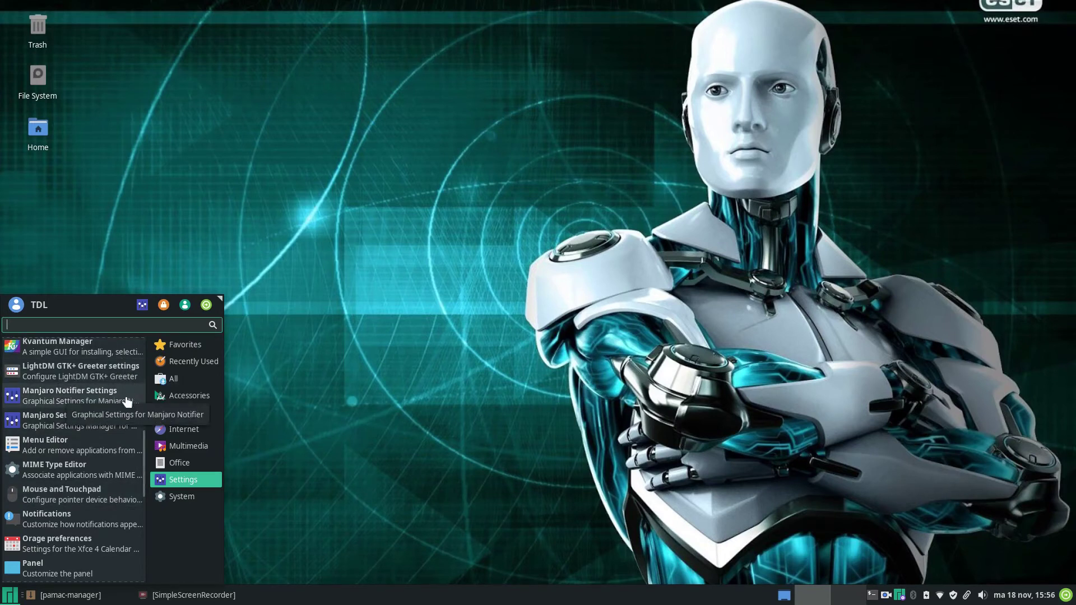
click(120, 429)
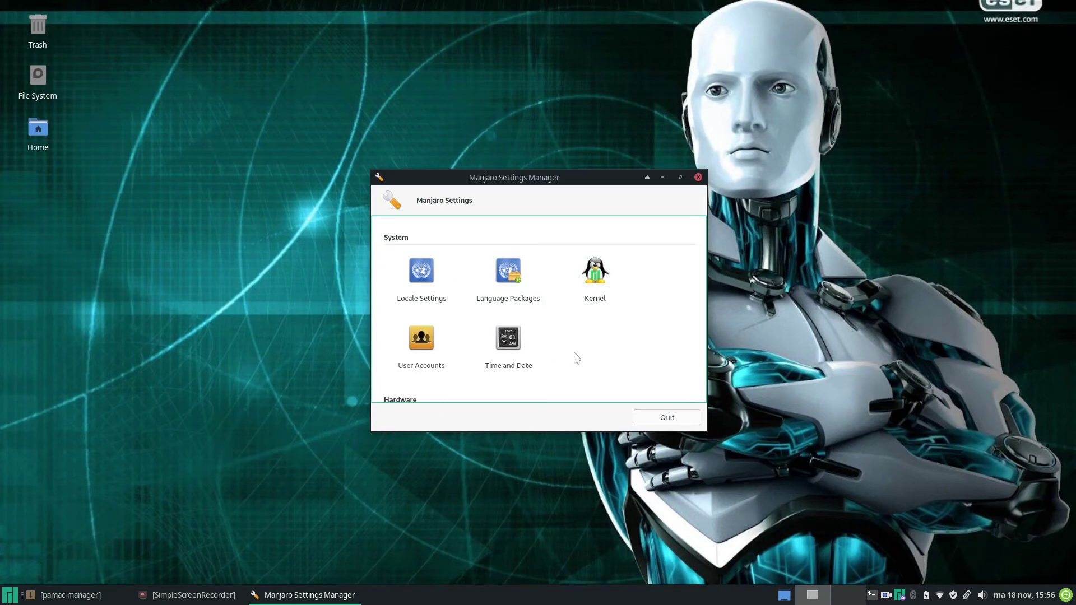
scroll(584, 360, down, 3)
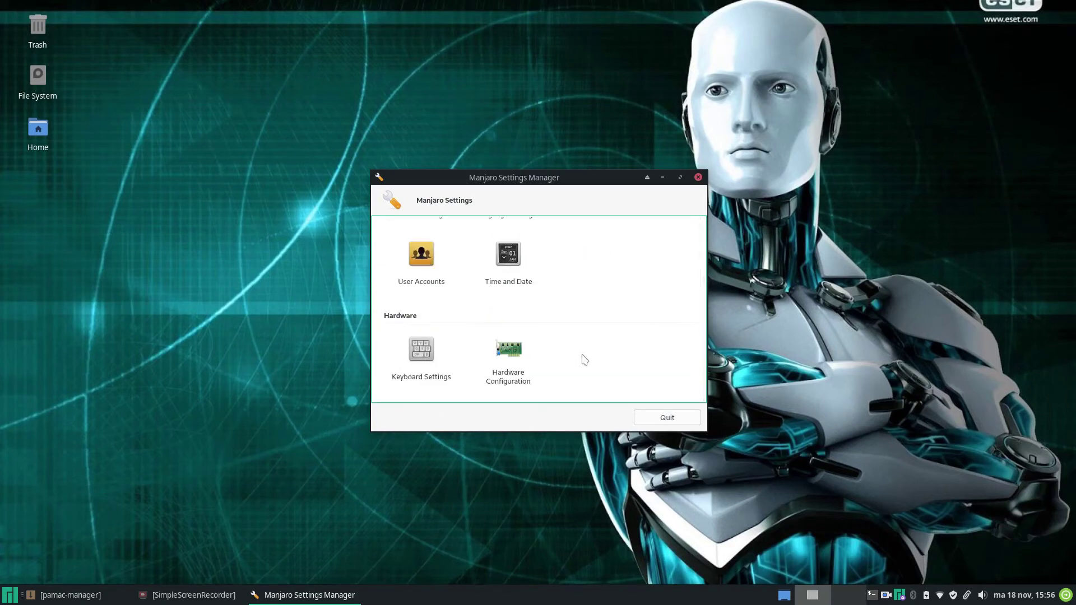
Look over the Manjaro Settings Manager categories once more and close it.
scroll(584, 360, up, 3)
scroll(584, 359, down, 3)
click(667, 418)
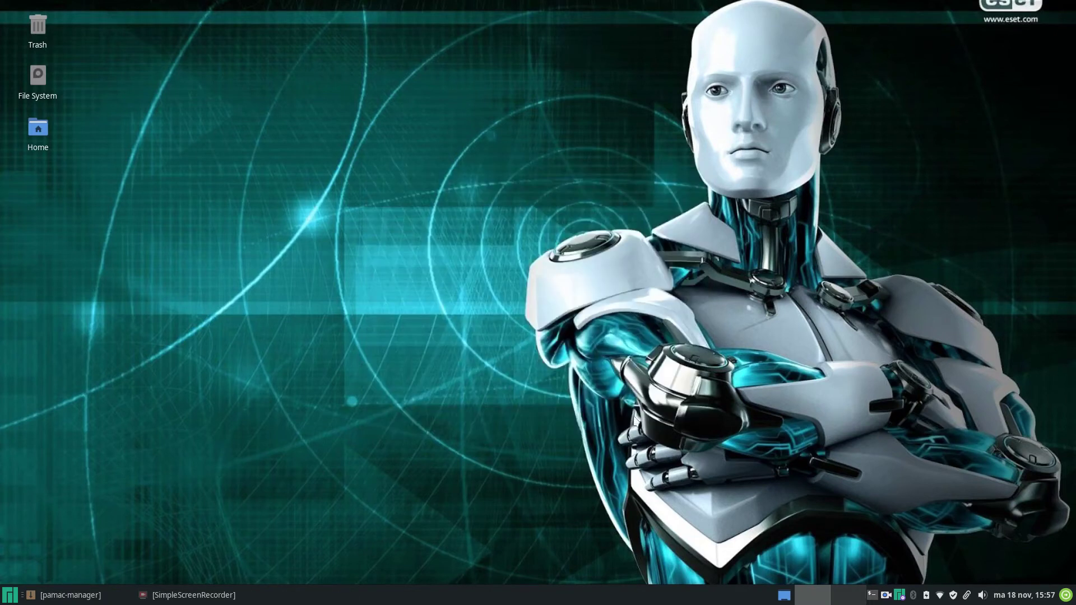
Look through the installed settings applications and open the Power Manager.
key(super)
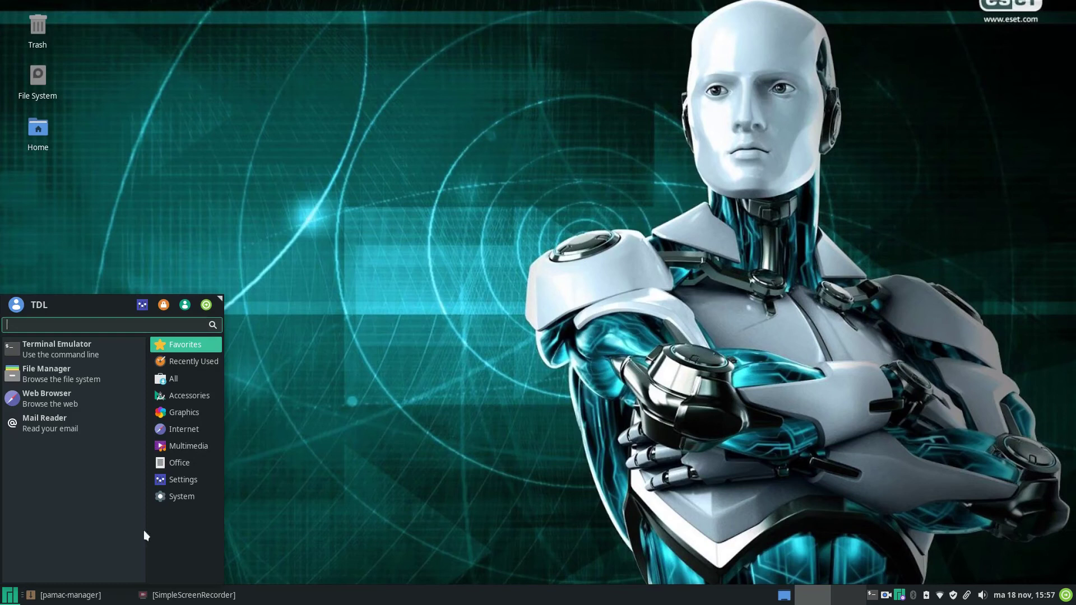
click(188, 485)
scroll(107, 476, down, 6)
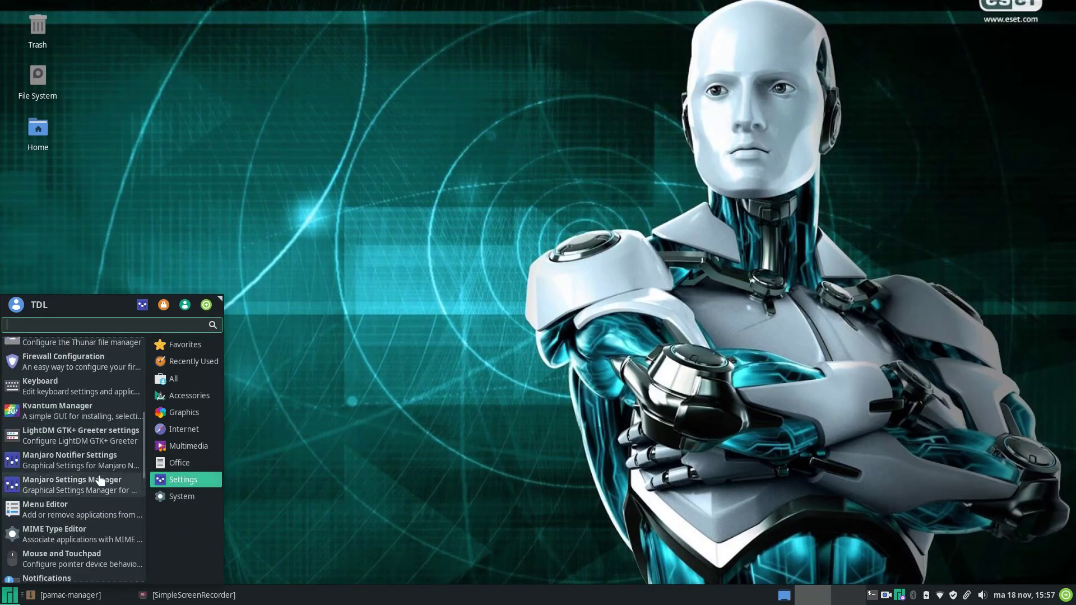
scroll(100, 480, down, 5)
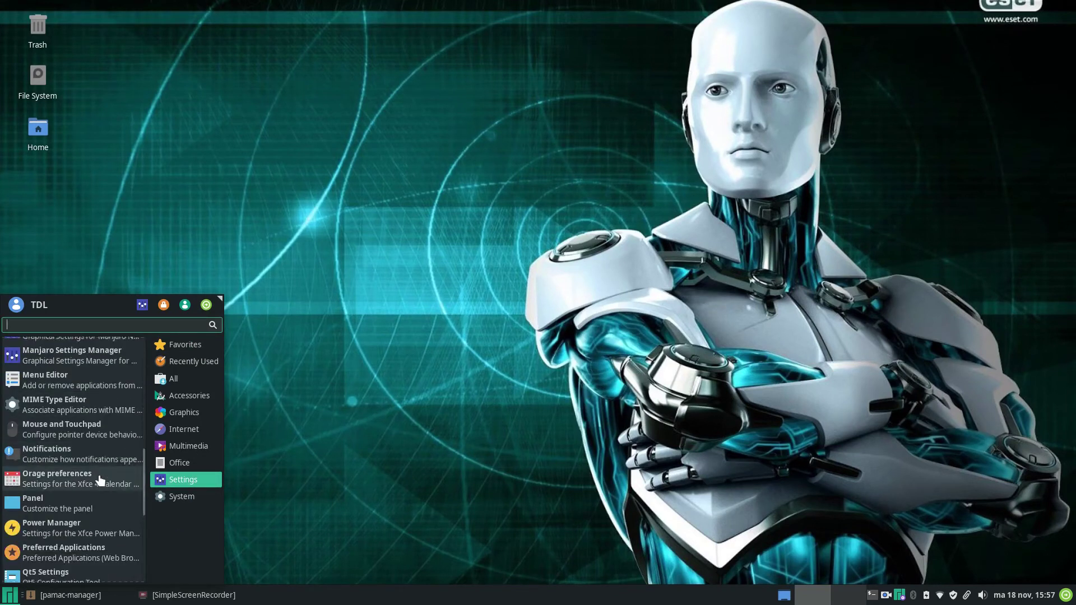
scroll(100, 480, down, 6)
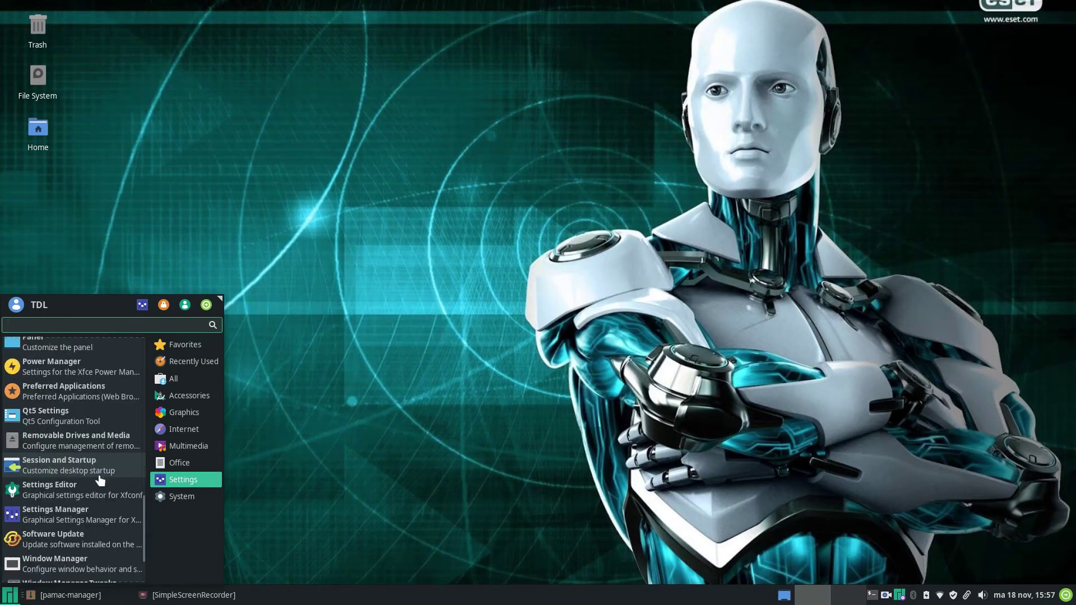
scroll(99, 480, down, 3)
scroll(100, 480, down, 1)
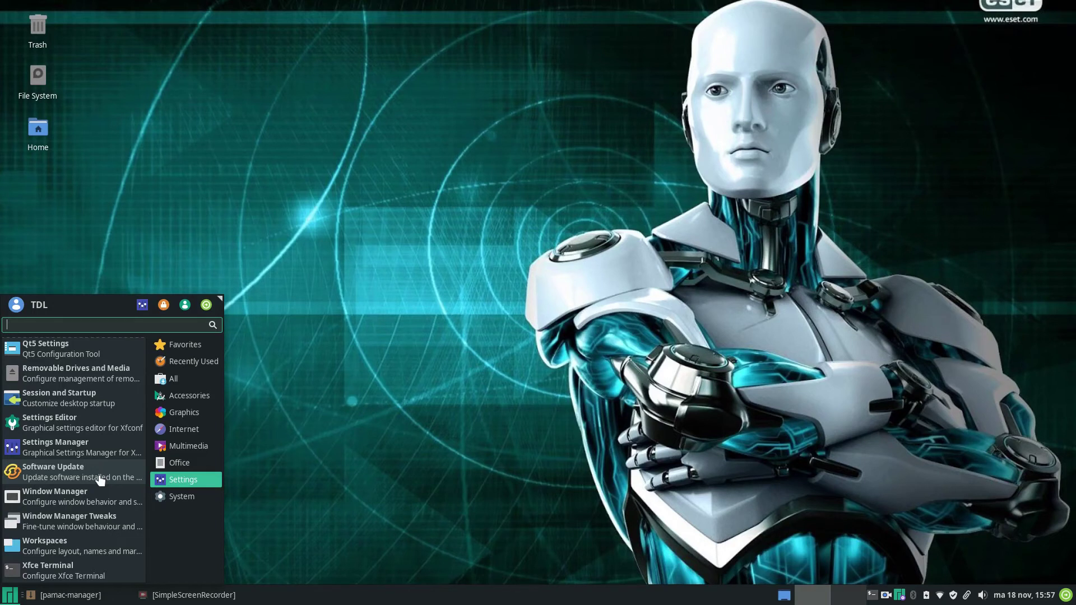
scroll(100, 479, up, 5)
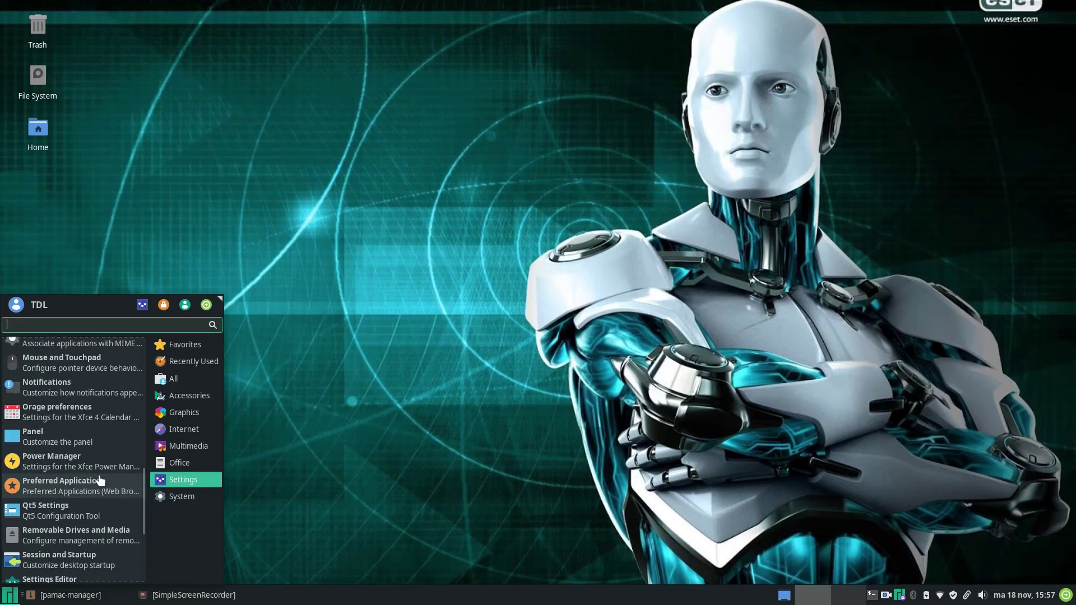
scroll(99, 480, up, 1)
scroll(100, 480, down, 1)
click(103, 464)
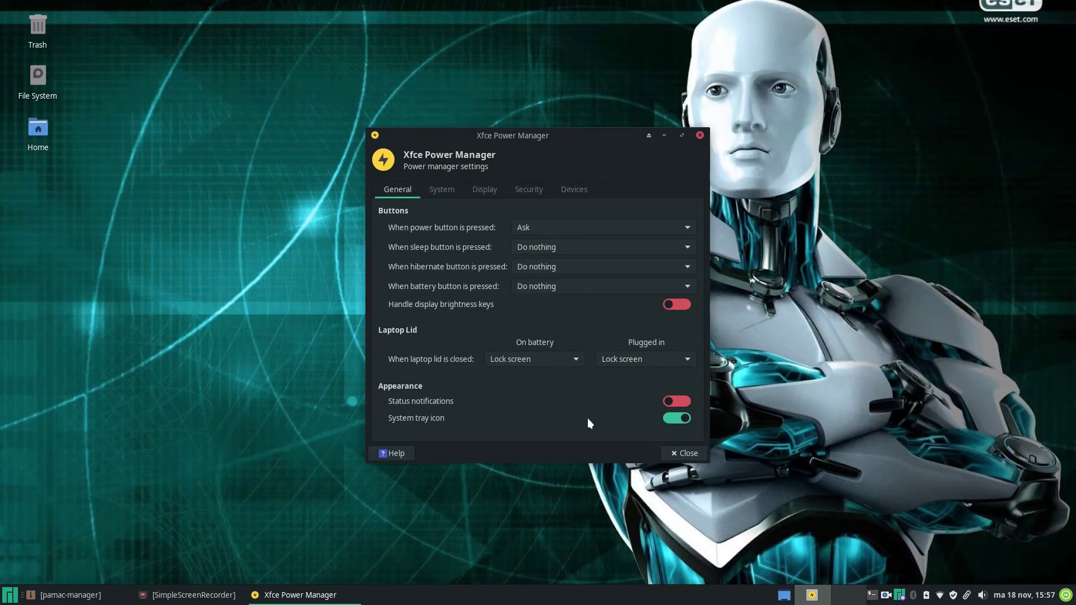
Review the System, Display, Security and Devices power settings and close the Power Manager.
click(452, 197)
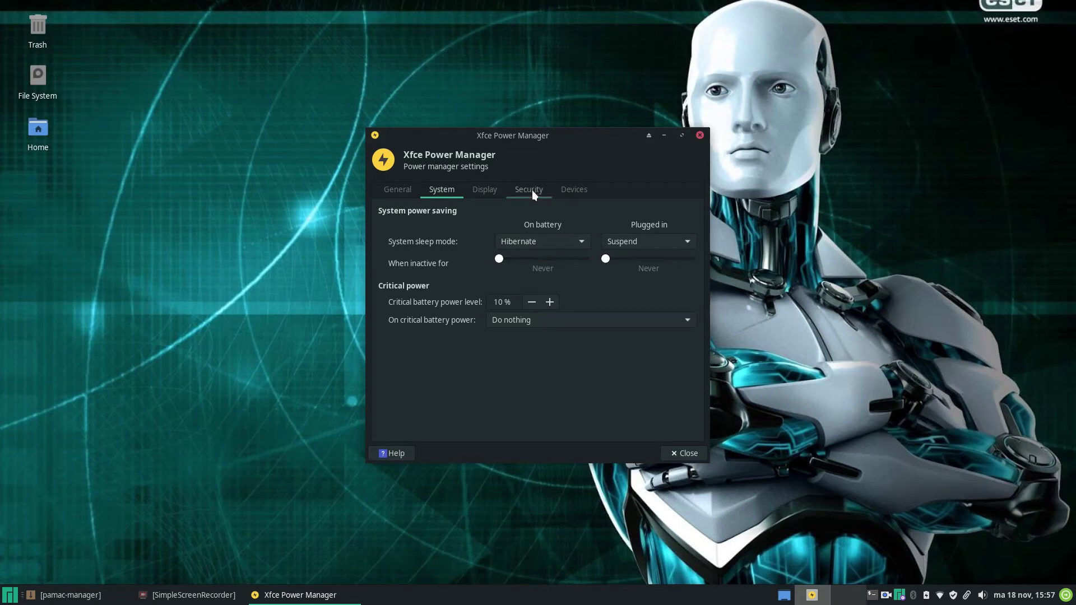
click(488, 190)
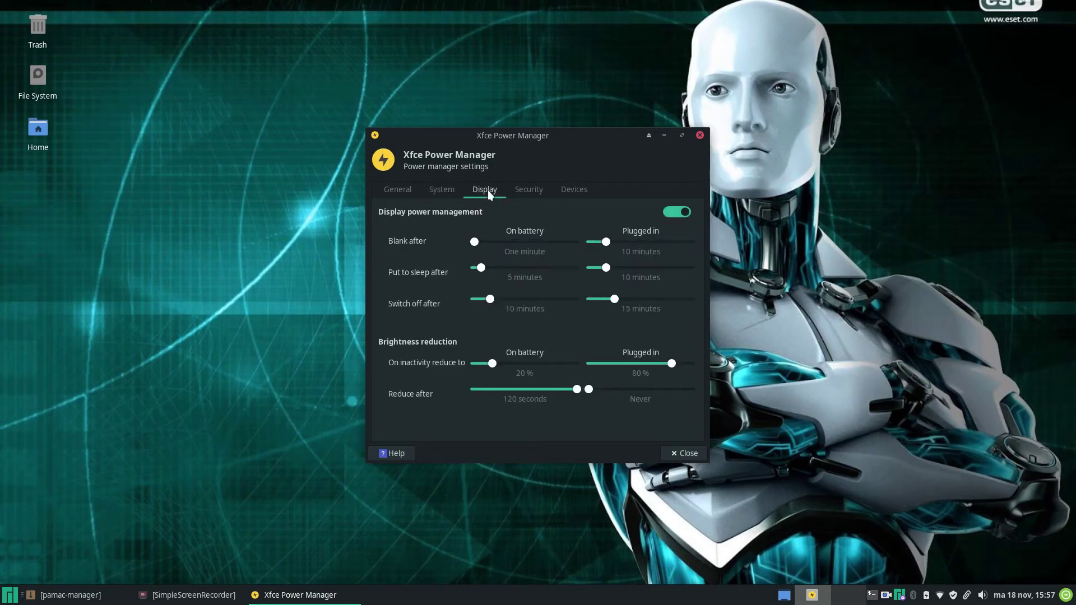
click(536, 193)
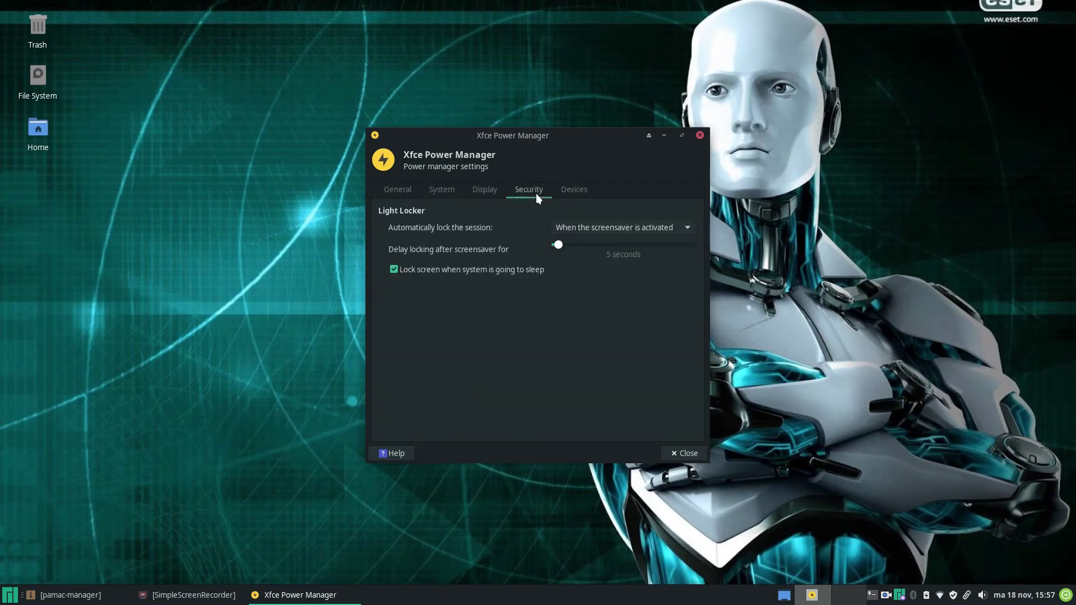
click(573, 193)
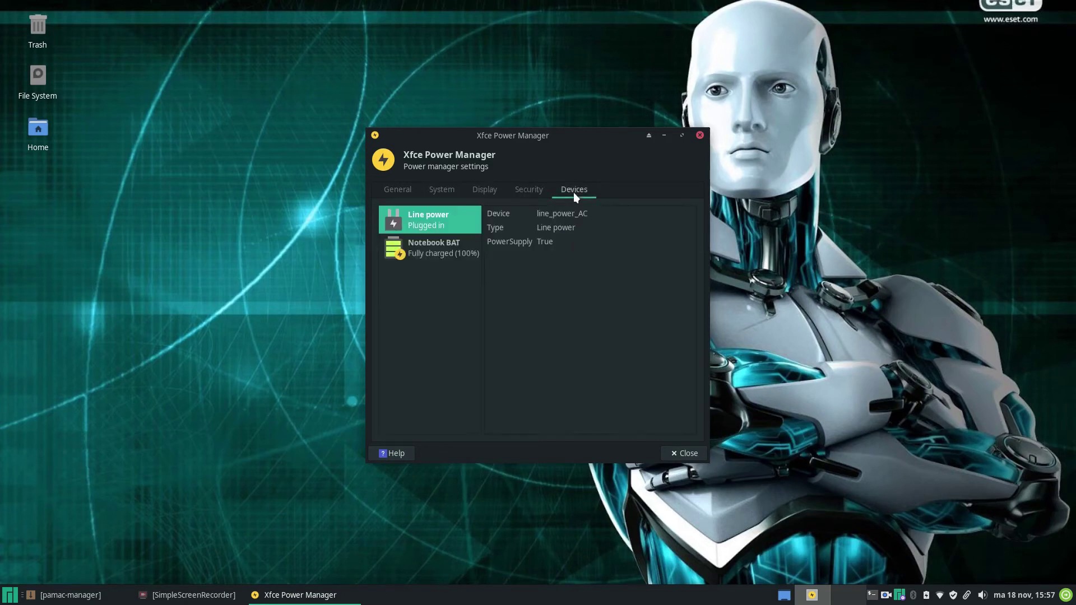
click(700, 136)
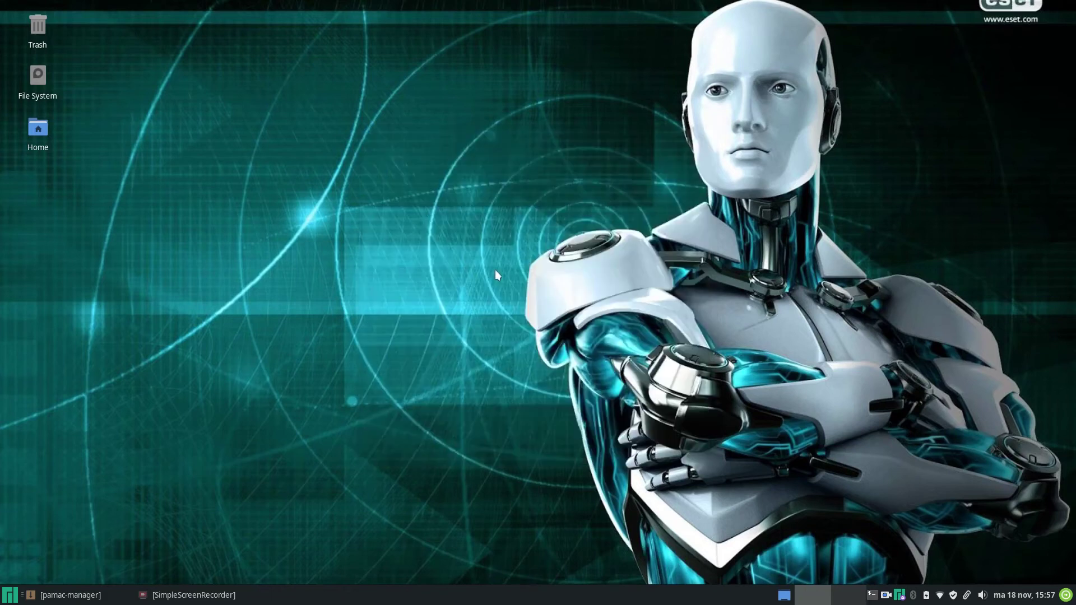
Check the Office applications, cancel the running package download and close the package manager.
click(4, 601)
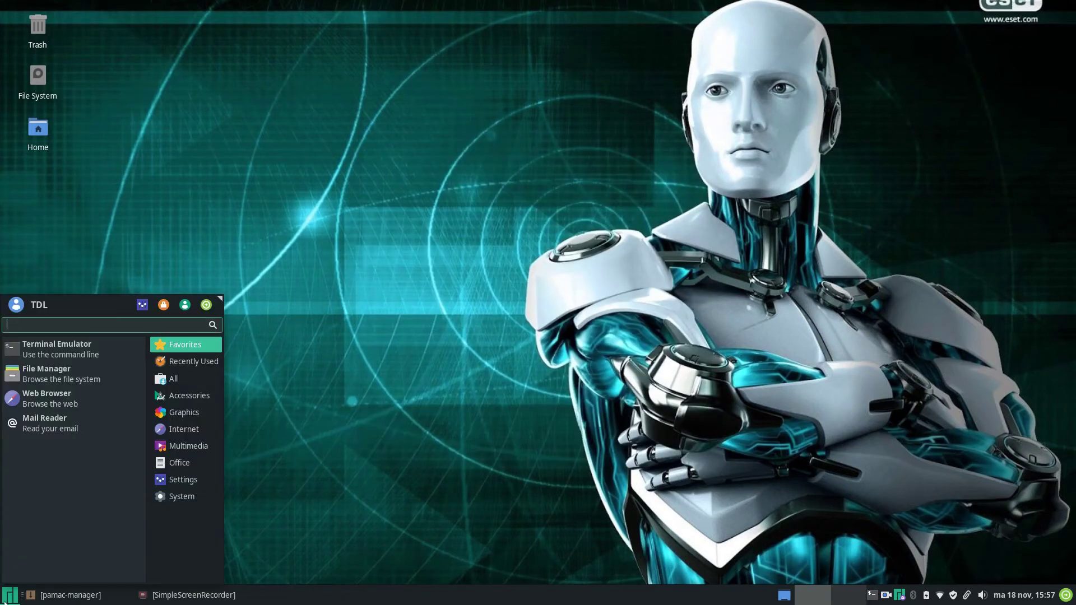
click(190, 460)
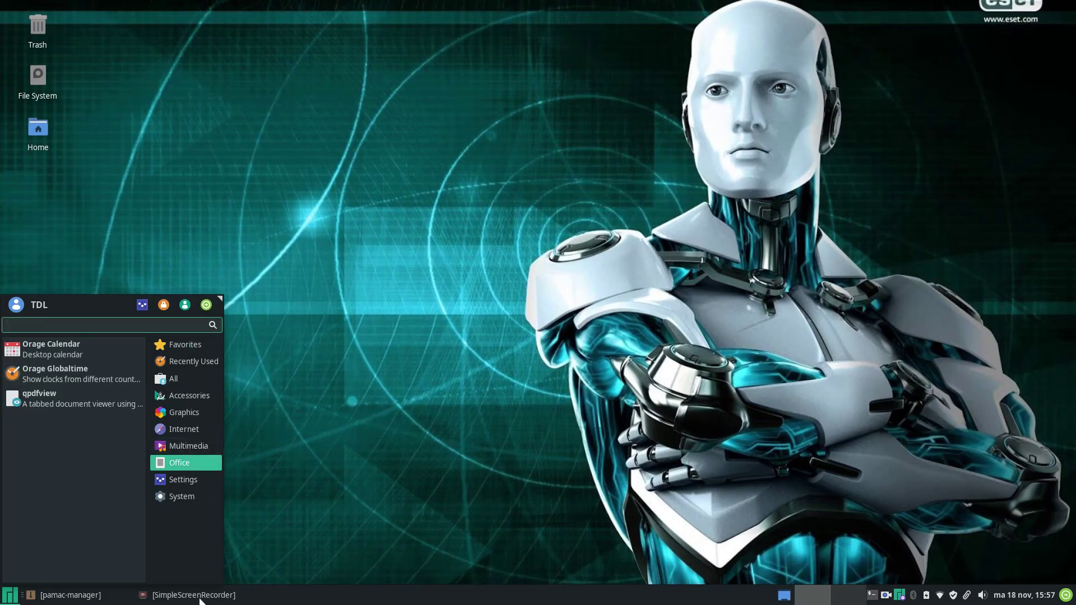
click(93, 597)
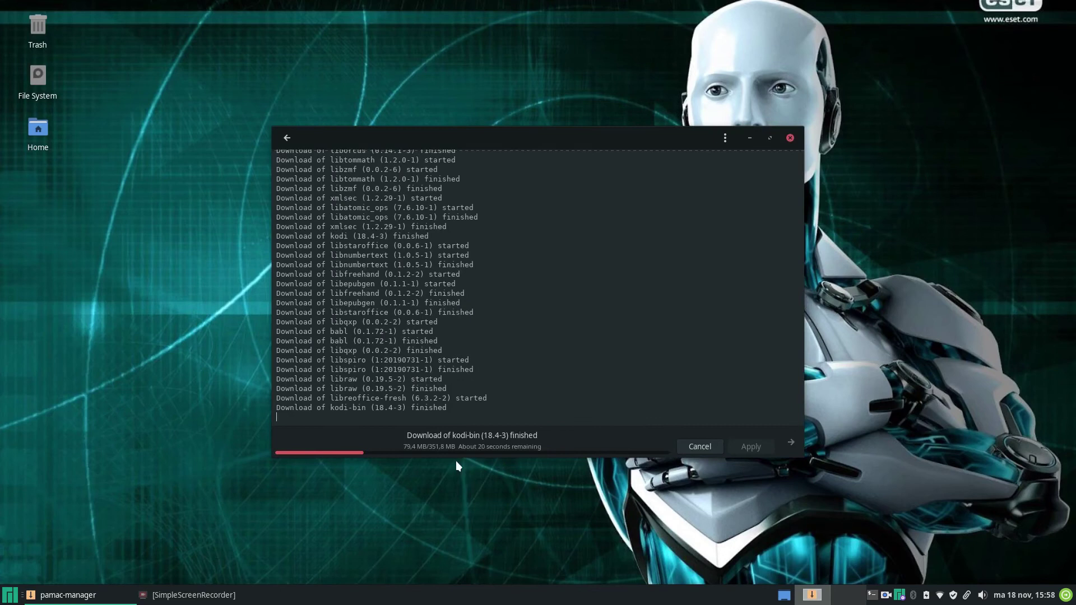
click(698, 451)
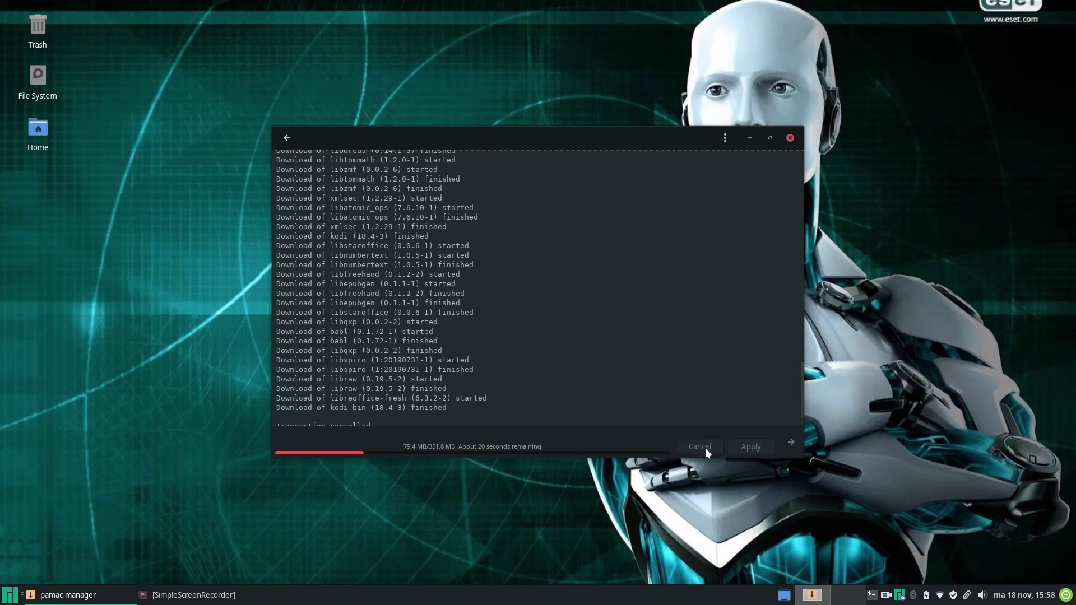
click(790, 138)
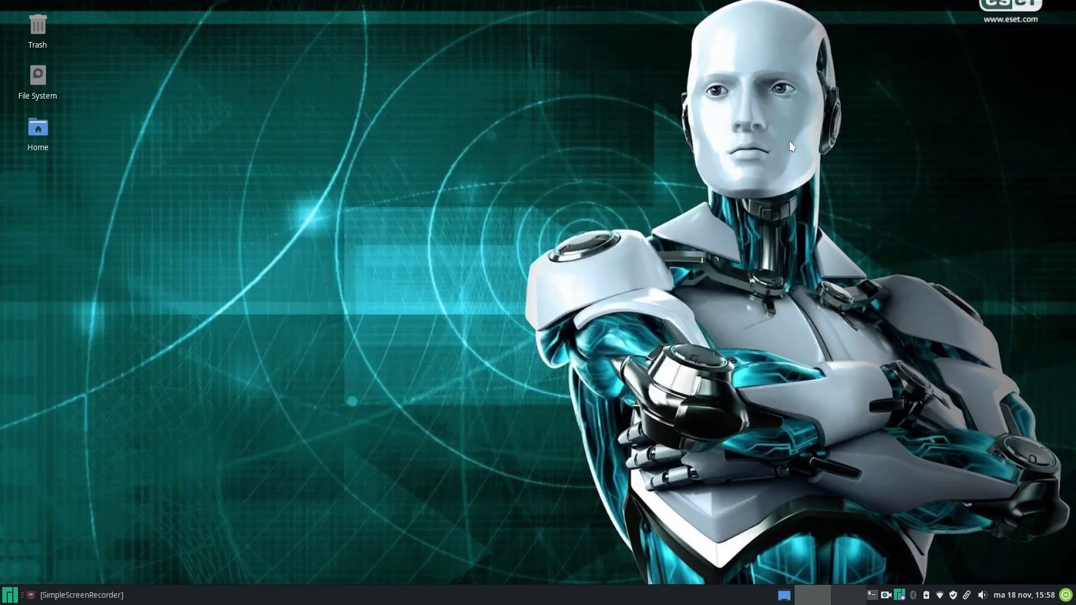
Try to install firefox, libreoffice, gimp, kedenlive, audacity and ttf-ms-fonts with pacman in a terminal using the account password, and close the terminal.
click(8, 597)
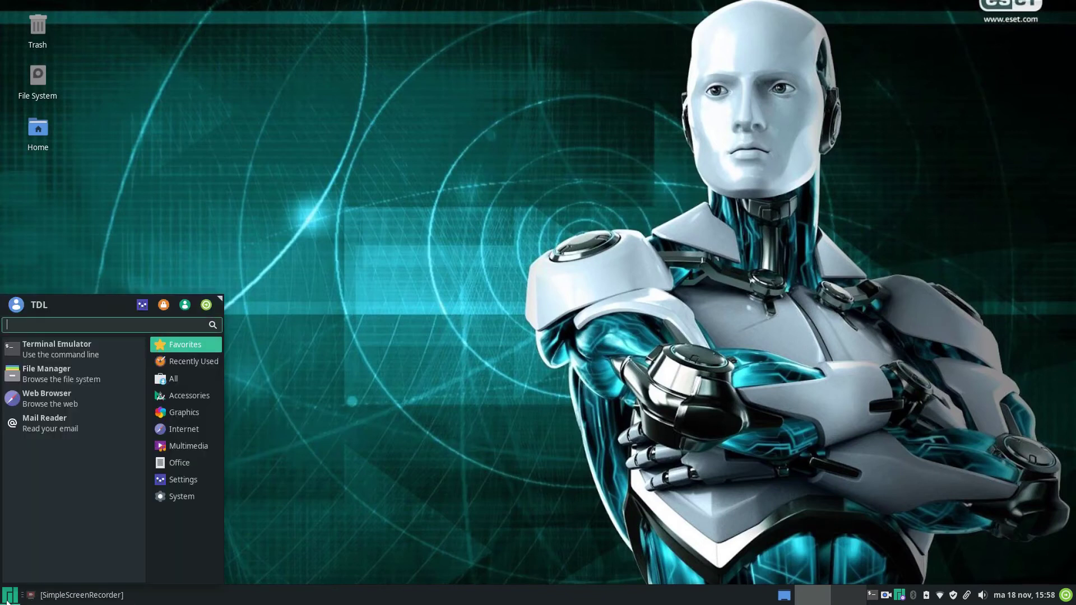
click(56, 349)
text(sudo pacman -S )
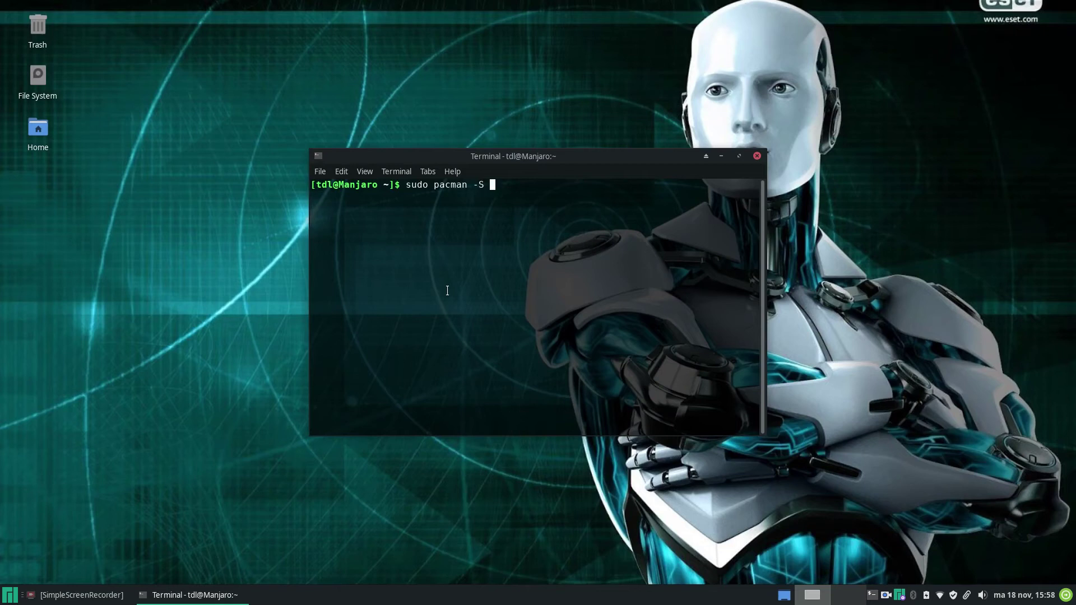
text(firefox libreoffice gi)
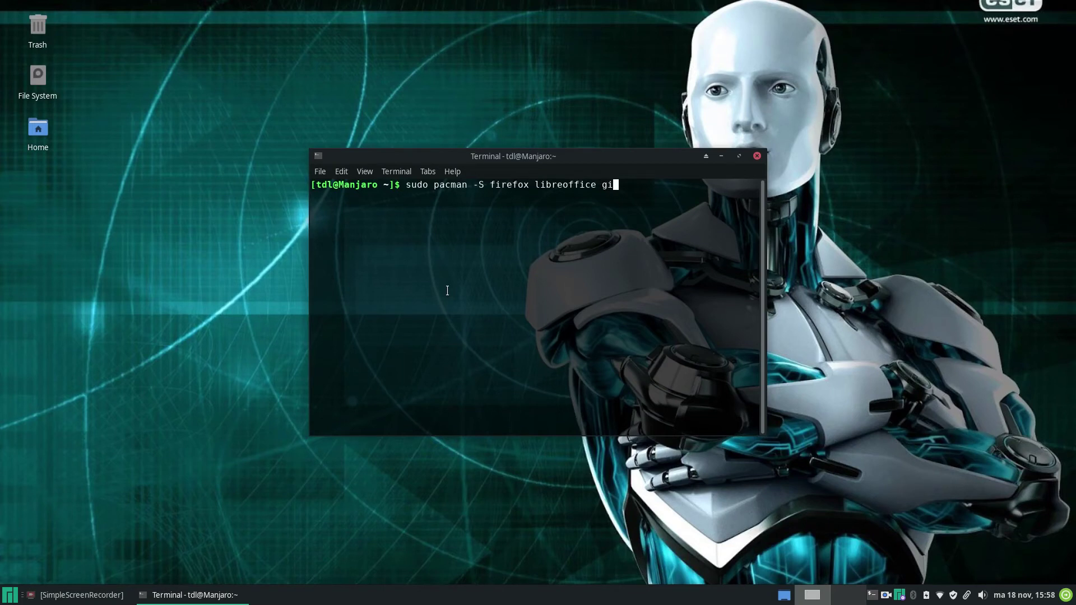
text(mp kedenlive)
text(audacity)
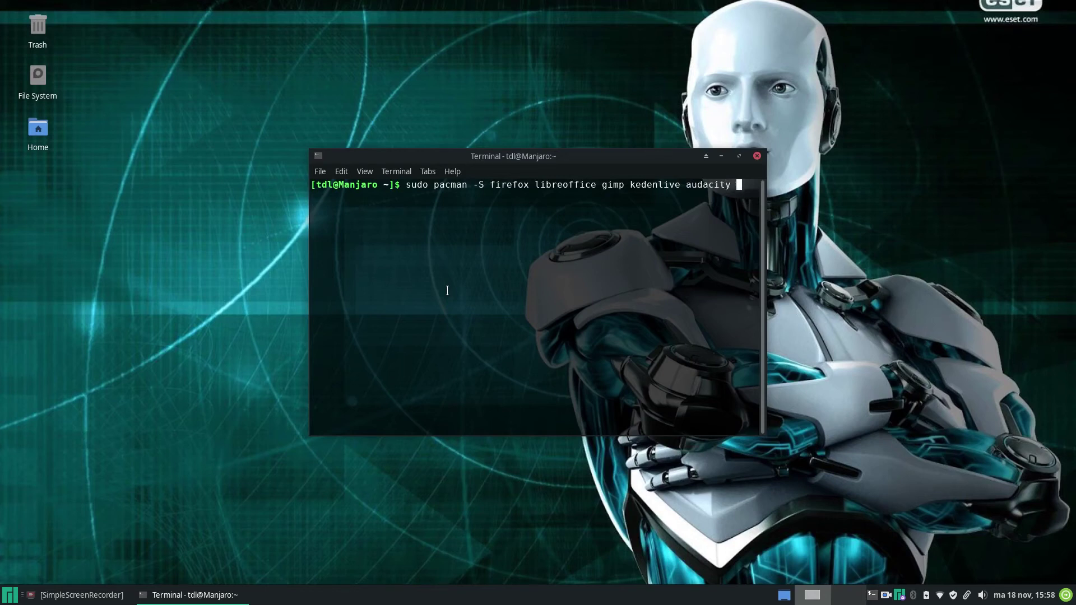
text( ttf-ms-fonts)
key(Return)
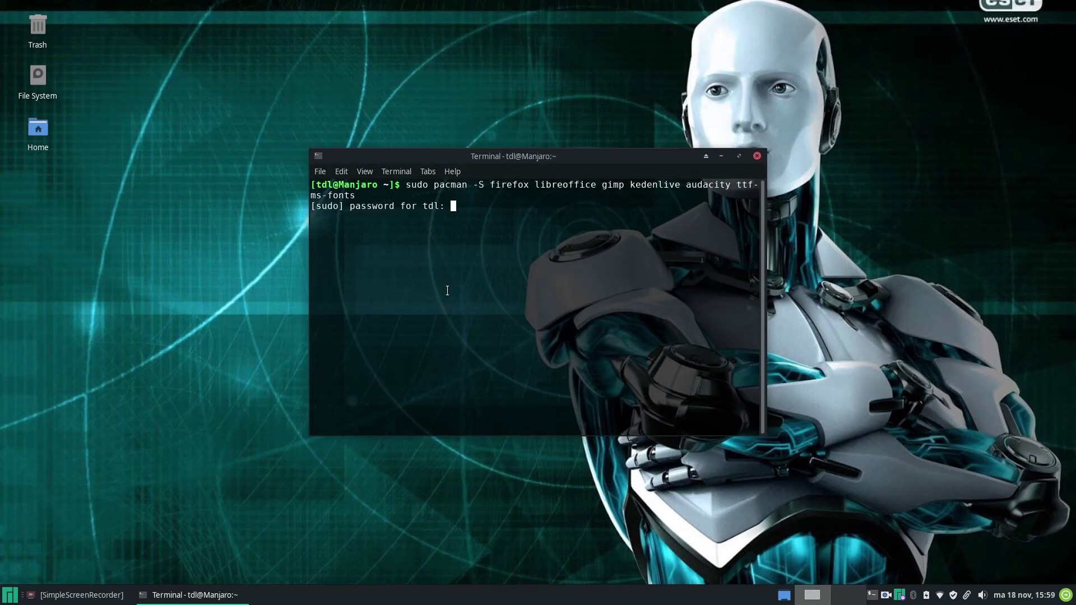
key(Return)
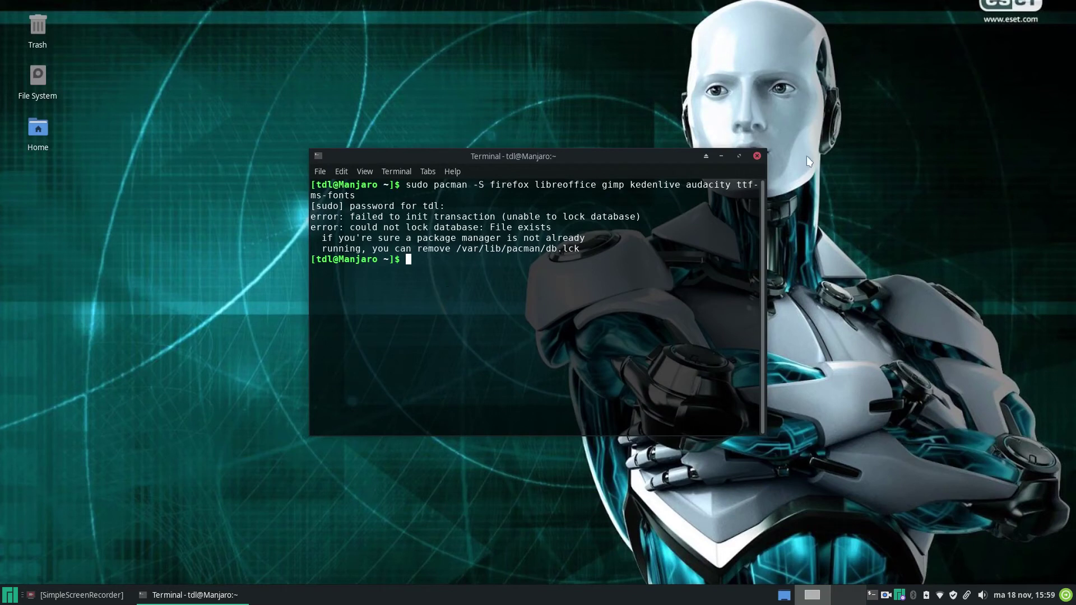
click(756, 157)
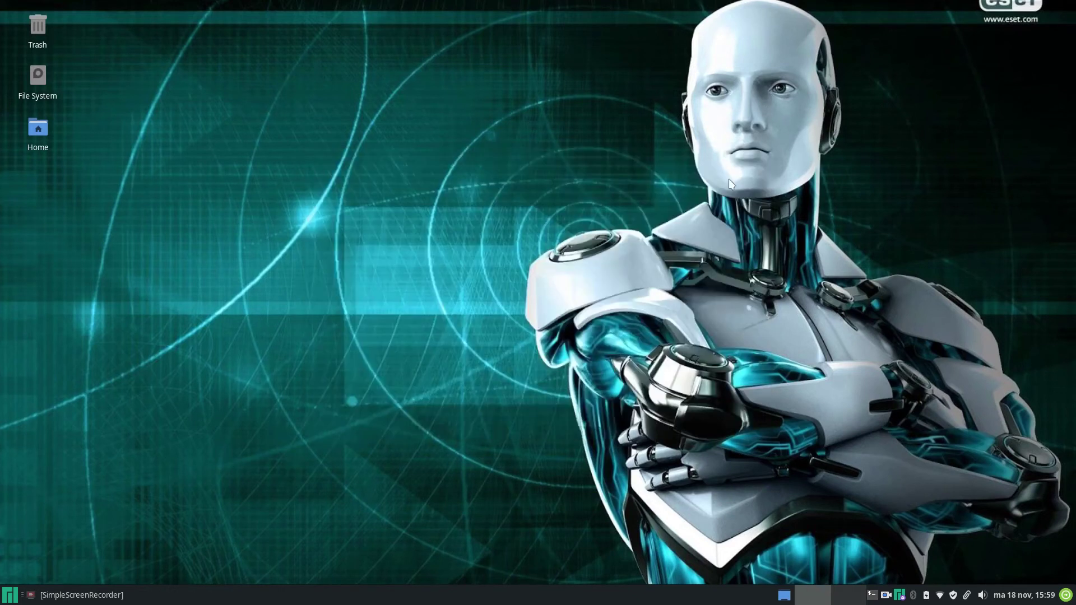
click(37, 596)
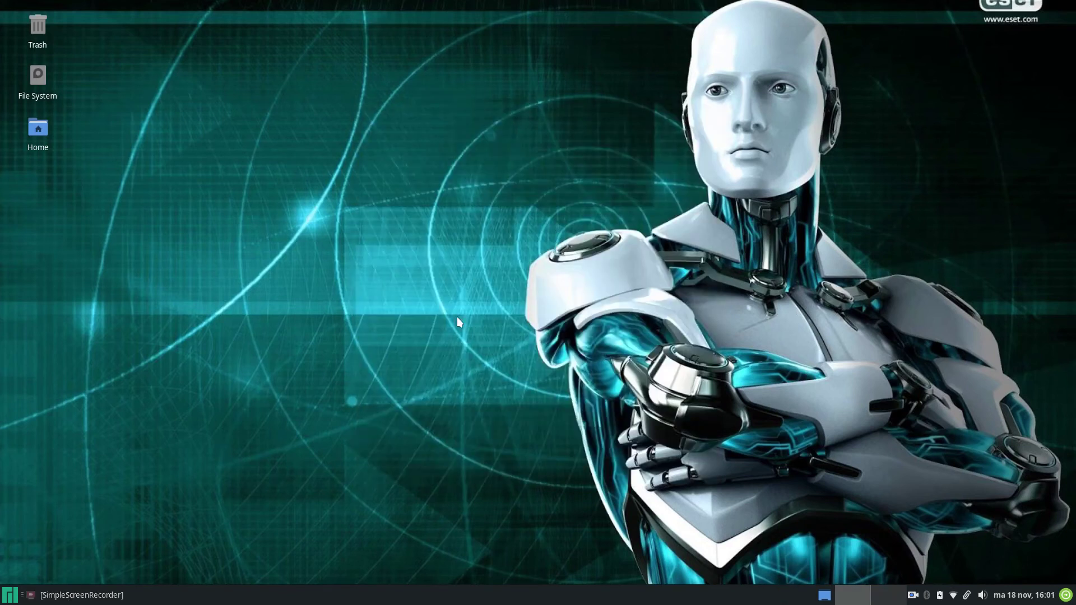
Run "sudo pacman -S firefox libreoffice gimp kedenlive audacity ttf-ms-fonts" in a new terminal, enter the account password and accept the default LibreOffice provider.
click(10, 597)
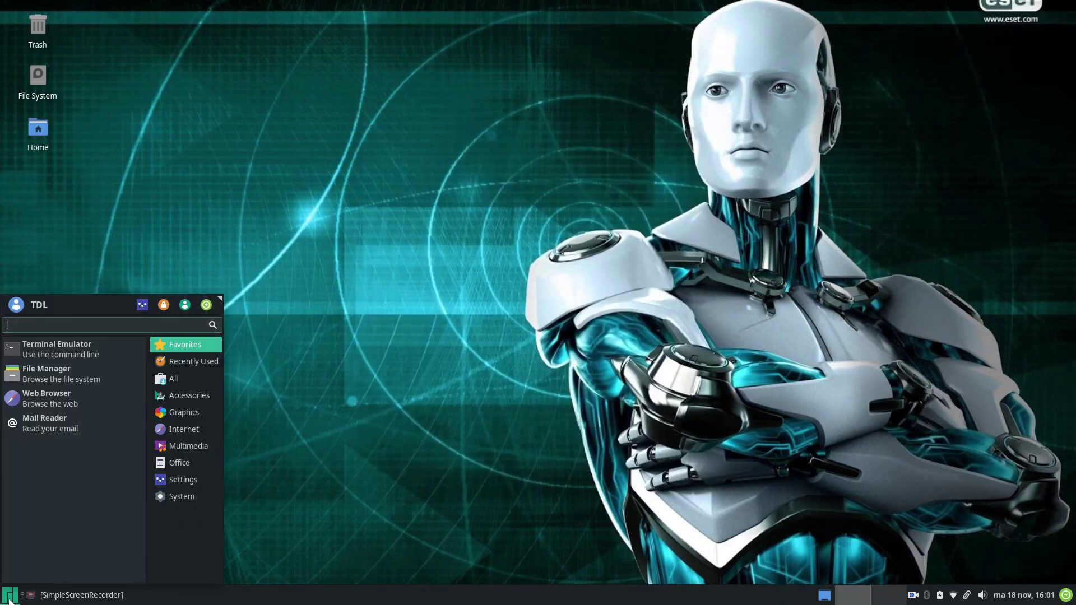
click(83, 354)
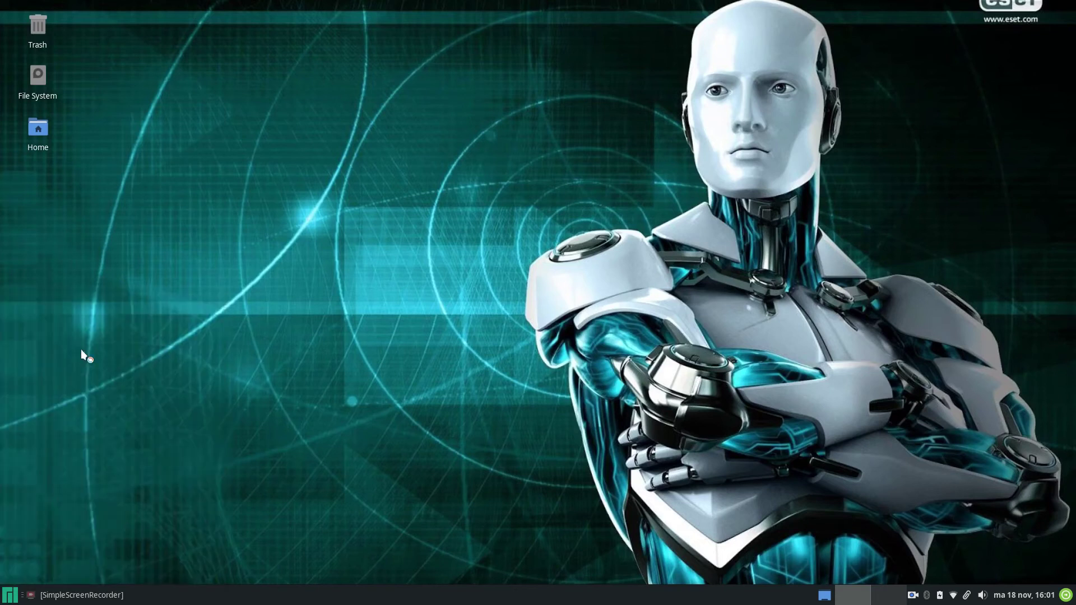
text(sud)
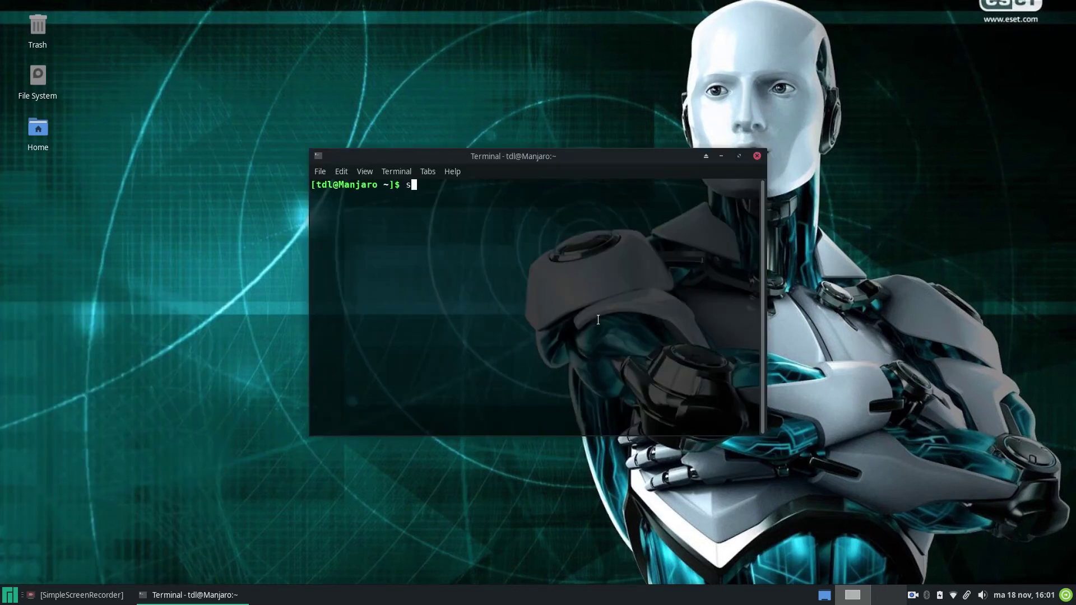
text(o pacman -S firefox libreoffice gimp kedenlive audacity ttf-ms-fonts)
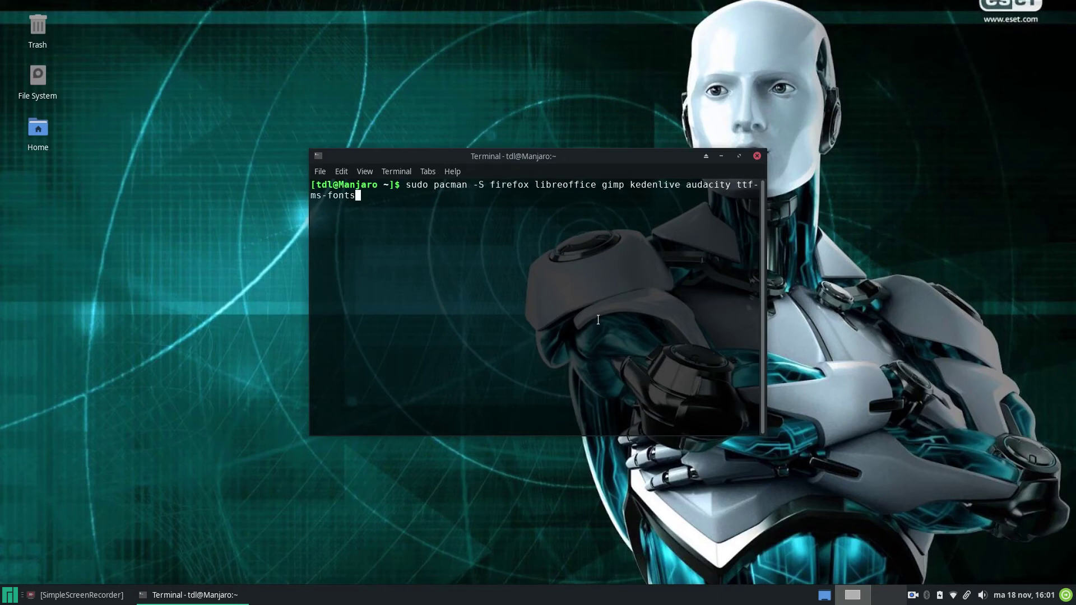
key(Return)
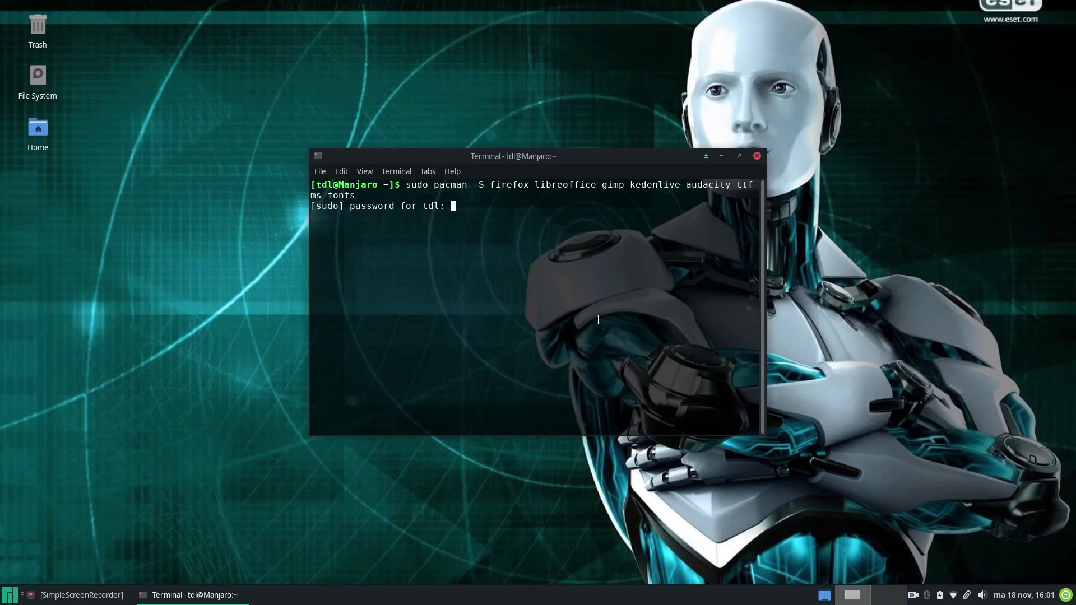
key(Return)
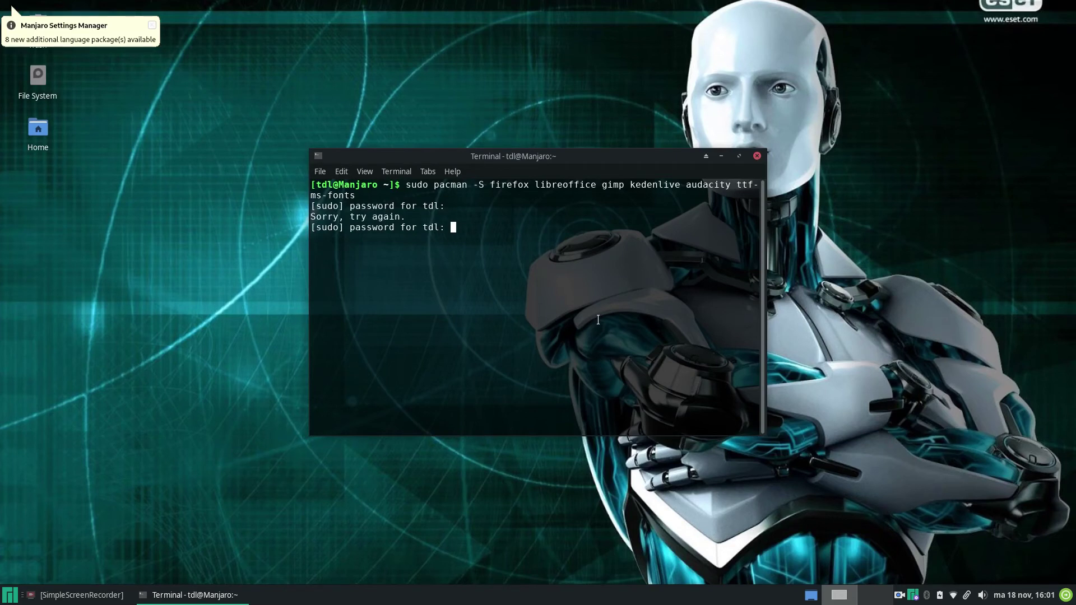
key(Return)
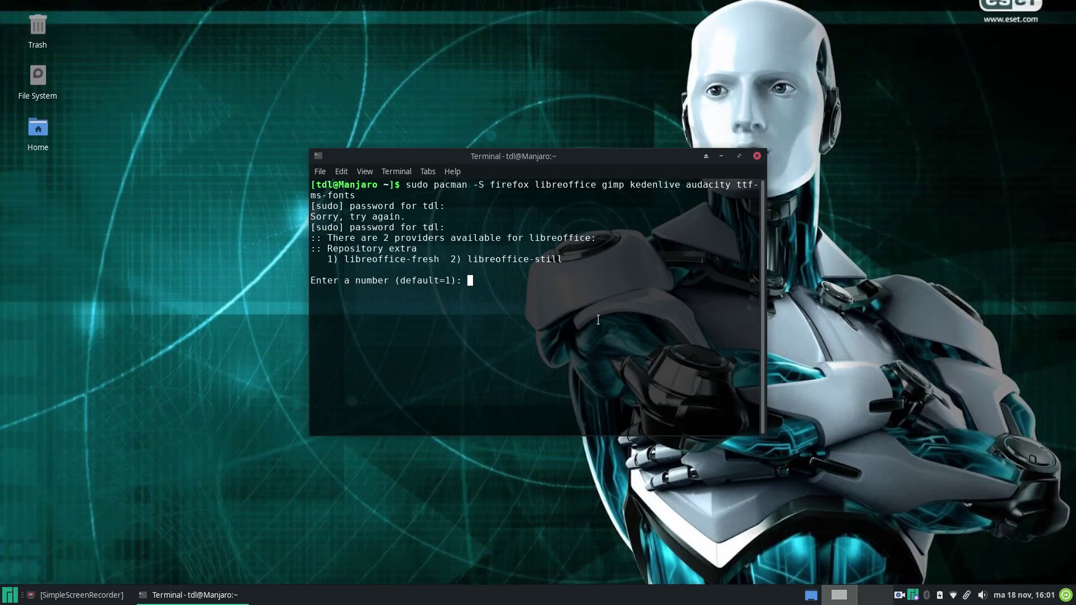
key(Return)
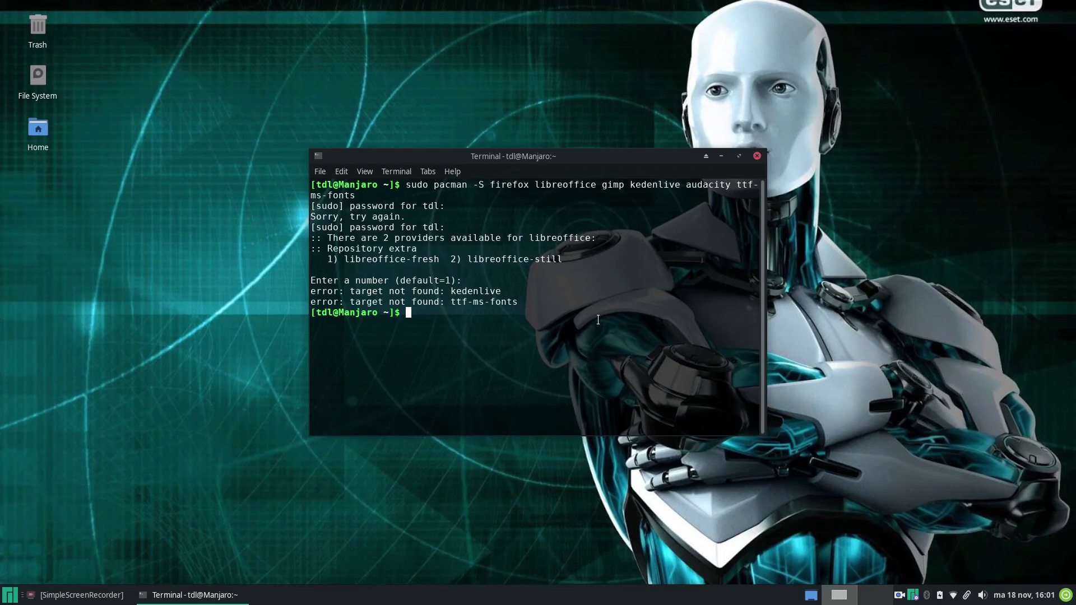
Run the corrected command "sudo pacman -S firefox libreoffice gimp kdenlive audacity" in the terminal, without ttf-ms-fonts.
key(Up)
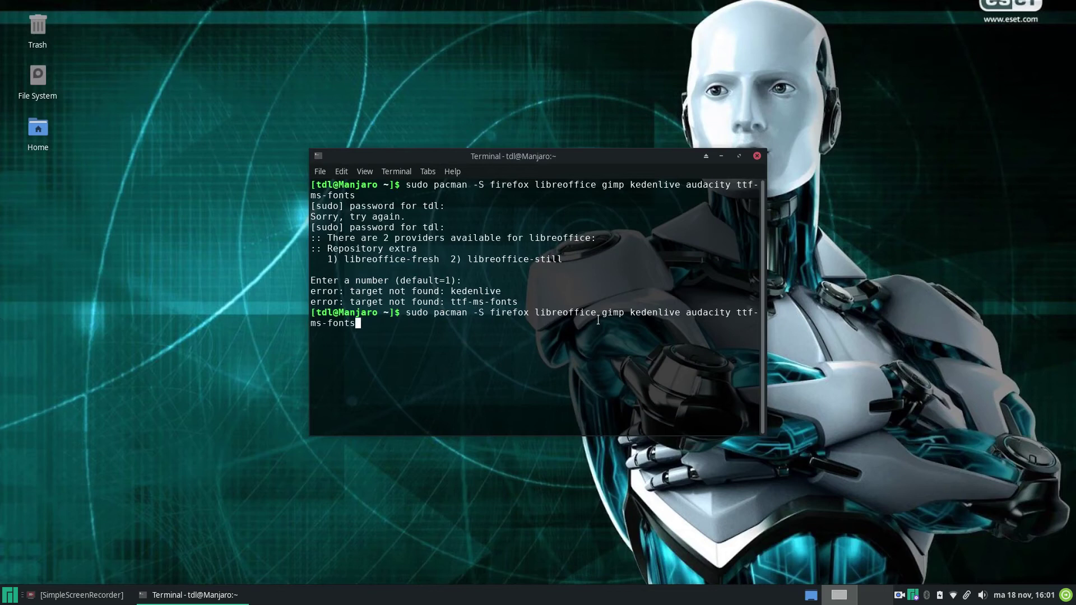
key(BackSpace)
key(BackSpace)
key(BackSpace)
key(BackSpace)
key(BackSpace)
key(BackSpace)
key(BackSpace)
key(BackSpace)
key(BackSpace)
key(BackSpace)
key(BackSpace)
key(BackSpace)
key(Left)
key(Left)
key(Left)
key(Left)
key(Left)
key(Left)
key(Left)
key(Left)
key(Left)
key(Left)
key(Left)
key(Left)
key(Left)
key(Left)
key(Left)
key(Left)
key(Left)
key(BackSpace)
key(Return)
Accept the default providers for libreoffice and phonon-qt5-backend and proceed with the installation.
key(Return)
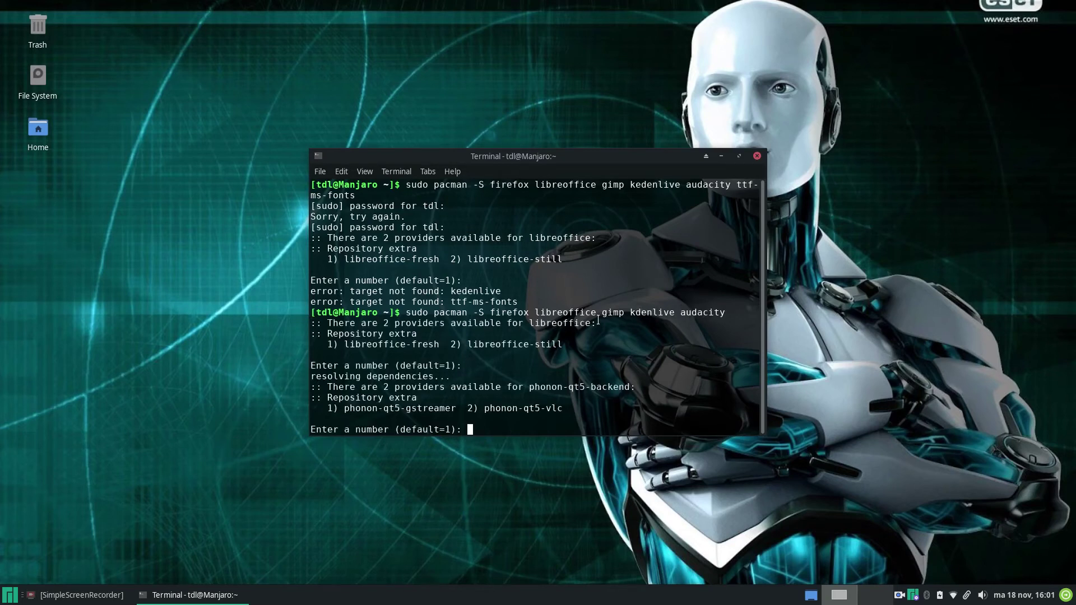
key(Return)
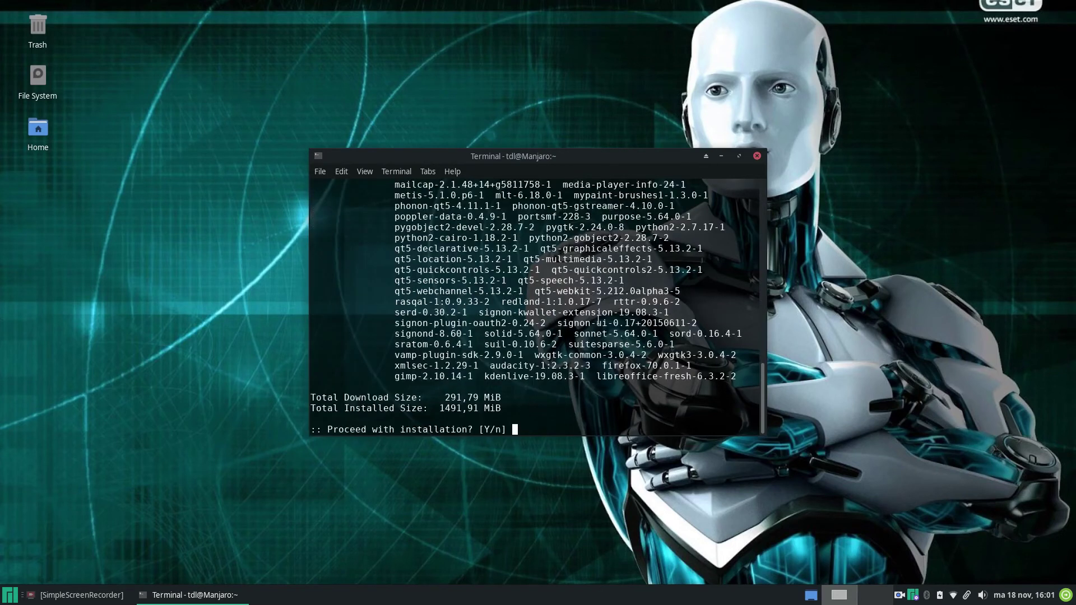
key(Return)
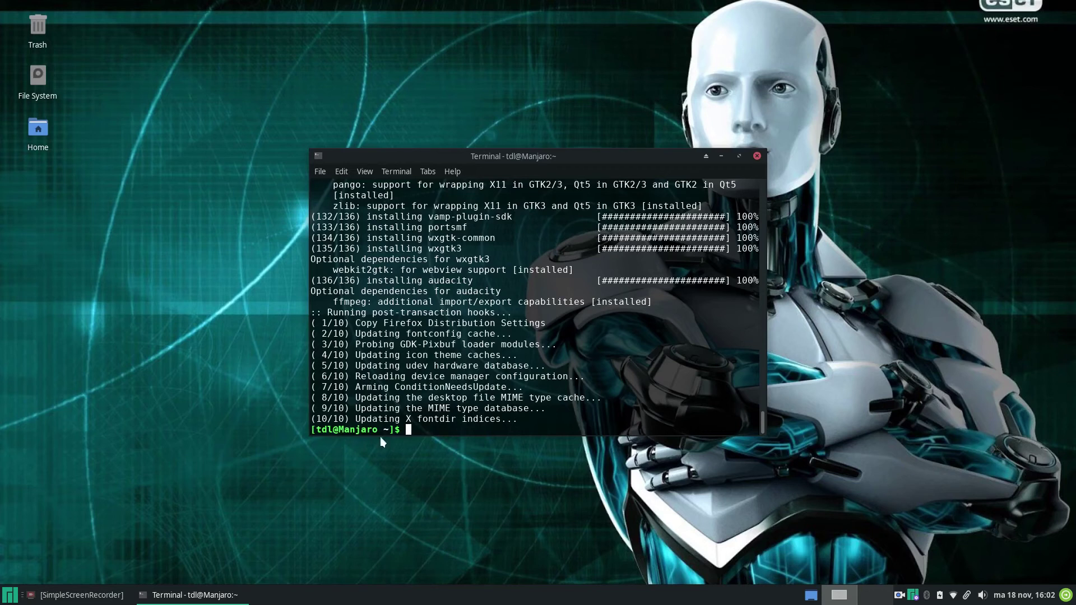
Open Add/Remove Software, search for "ttf-ms" and open the details of the ttf-ms-fonts package.
click(7, 597)
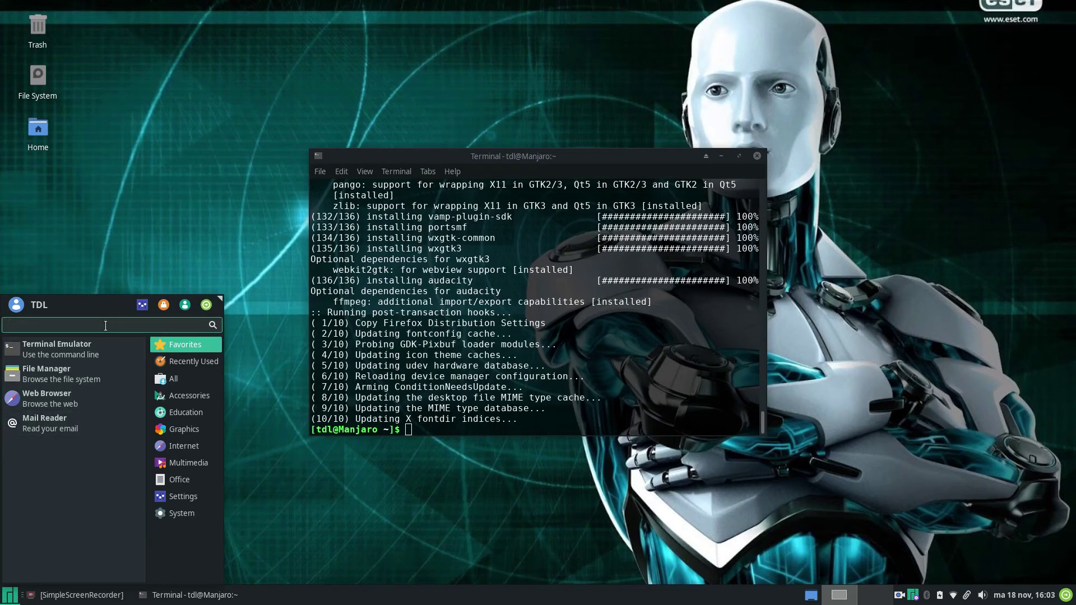
text(pama)
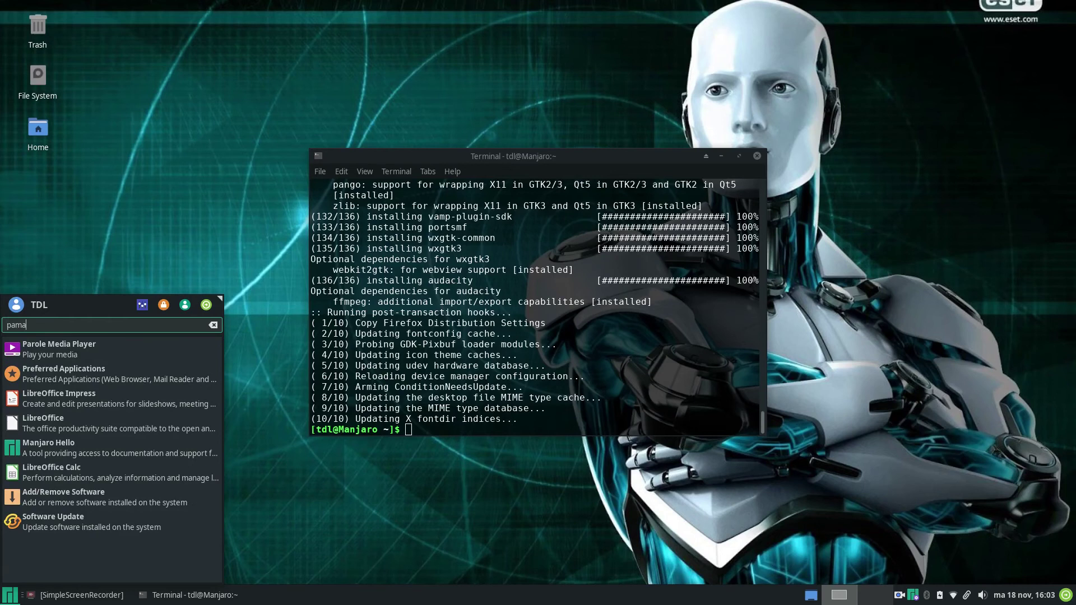
click(78, 500)
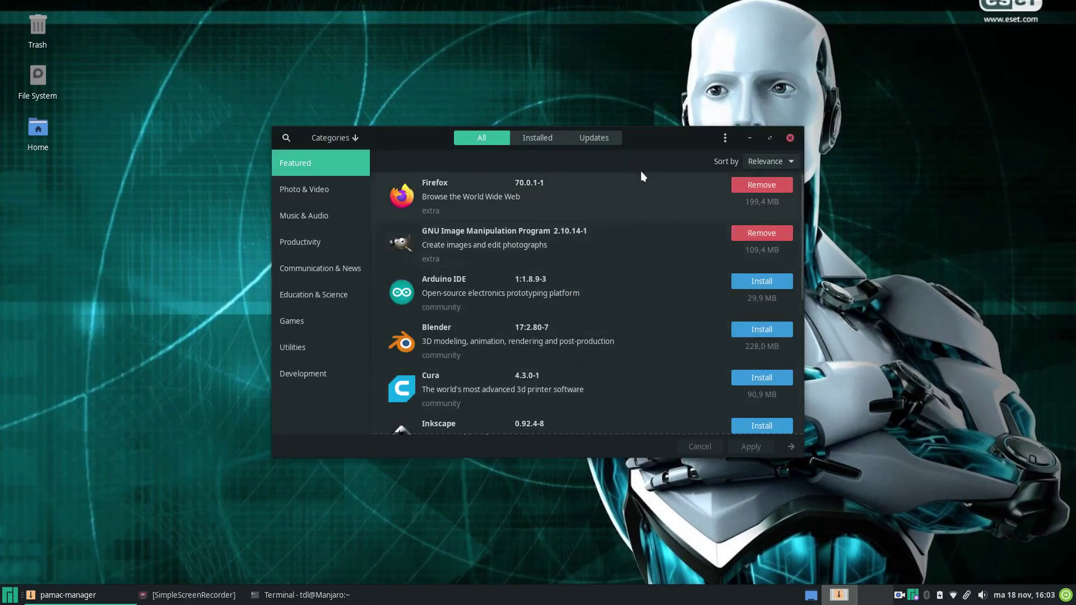
click(285, 140)
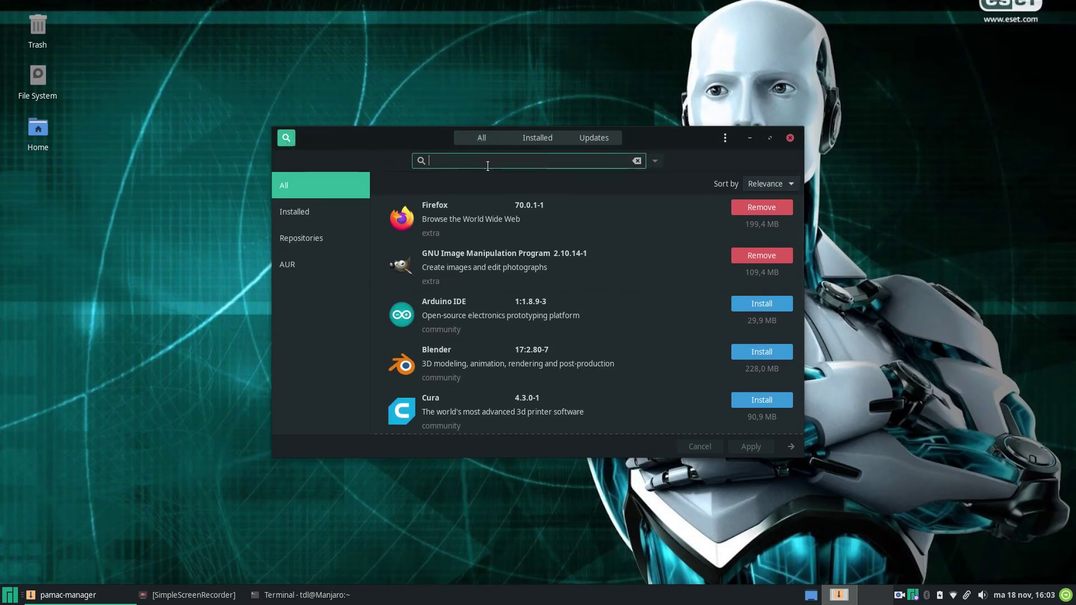
text(ttf)
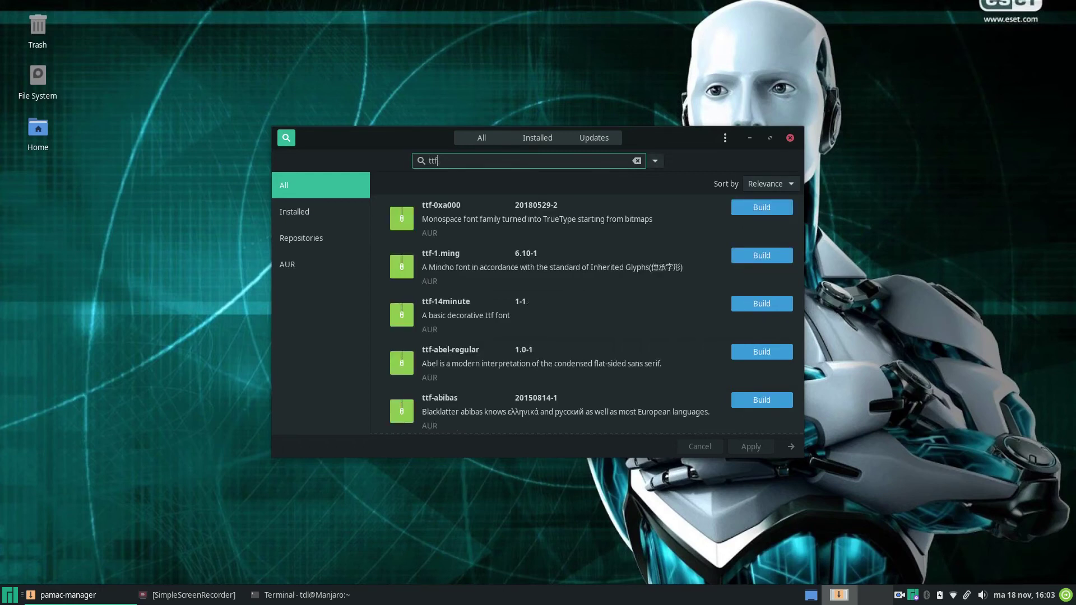
text(-ms)
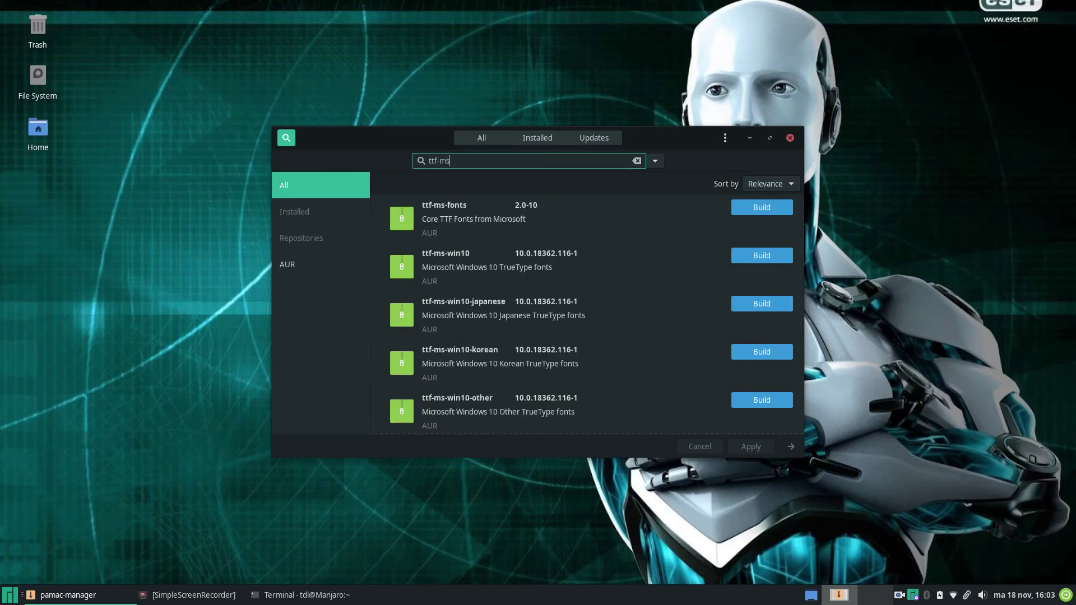
click(476, 216)
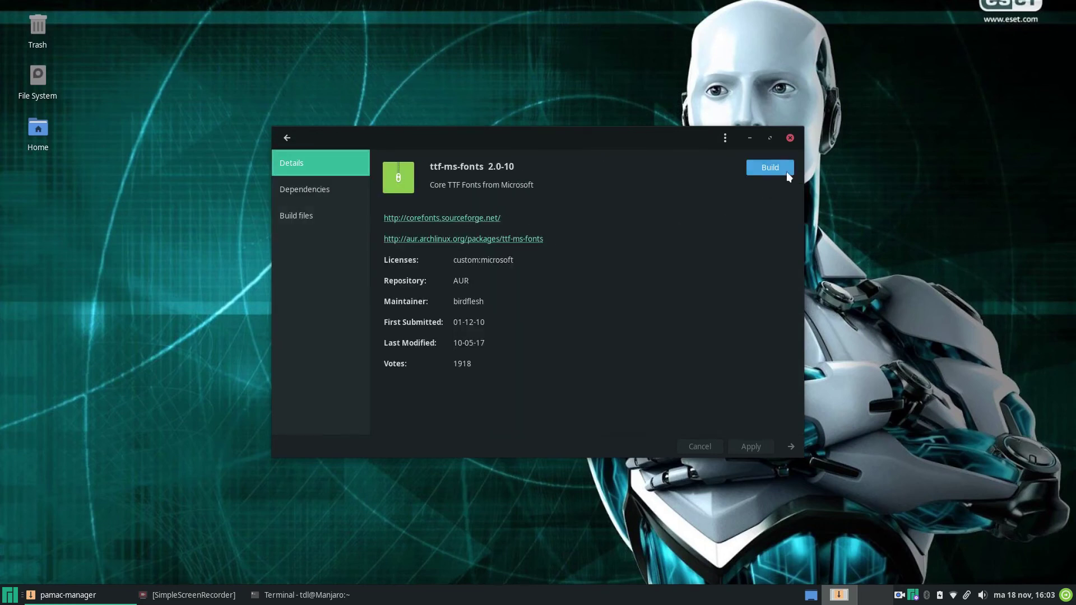
Build and install ttf-ms-fonts, authenticating with the account password and applying the transaction.
click(777, 169)
click(750, 442)
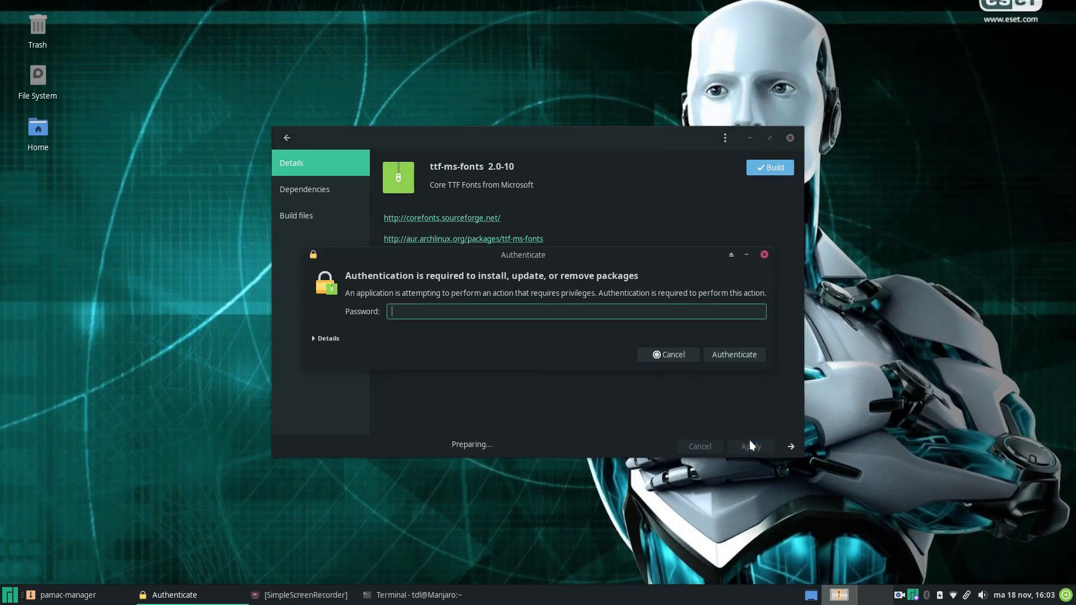
text(••••)
key(Return)
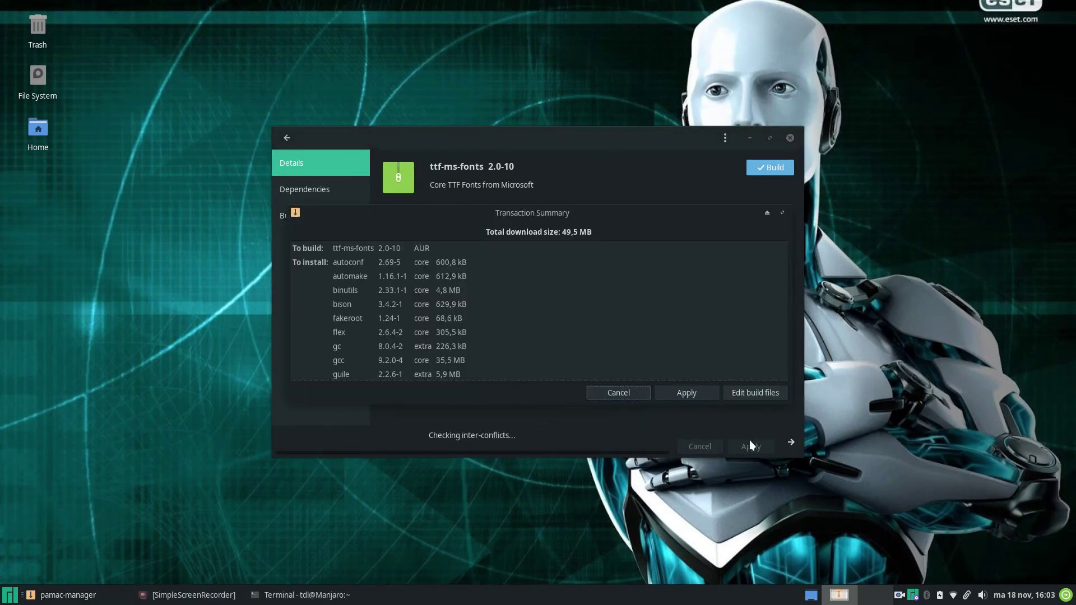
click(686, 394)
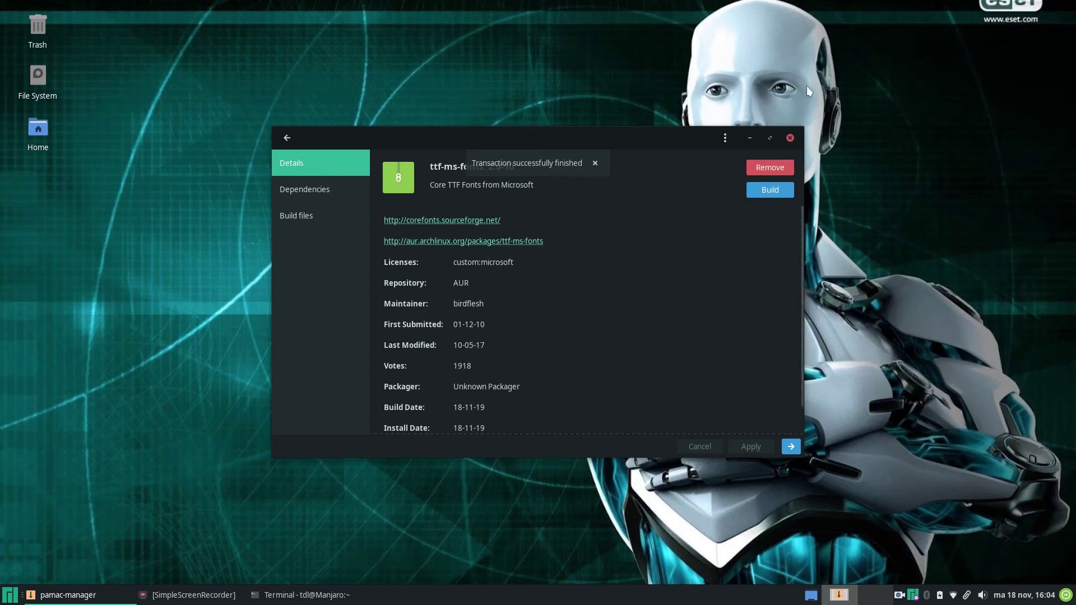
Close the package manager and end the terminal session with "exit".
click(796, 138)
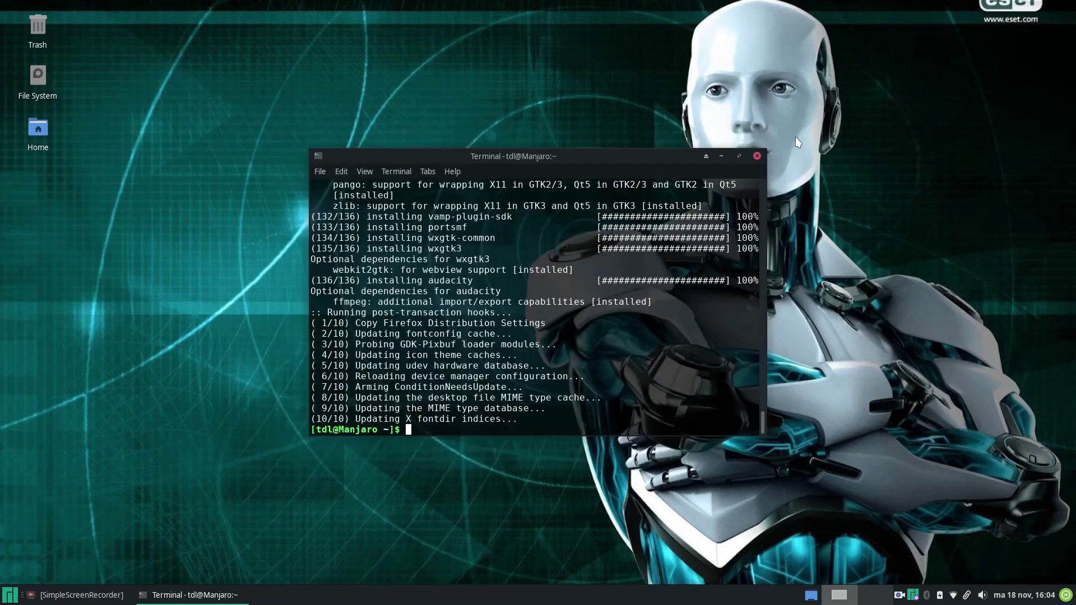
text(exit)
key(Return)
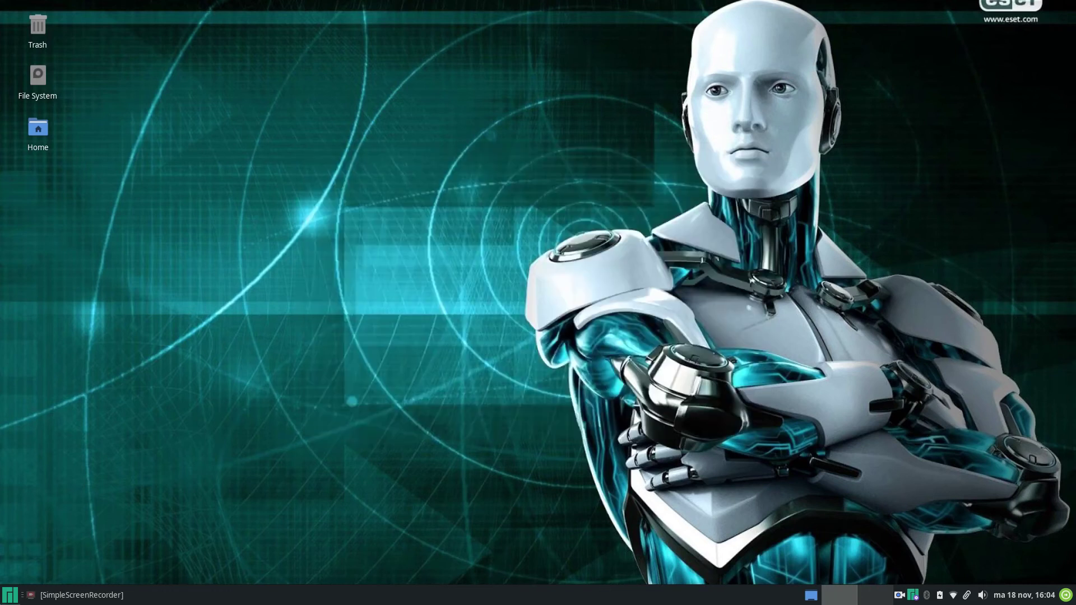
Open LibreOffice Writer from the Office applications and dismiss the release notes notice.
click(18, 596)
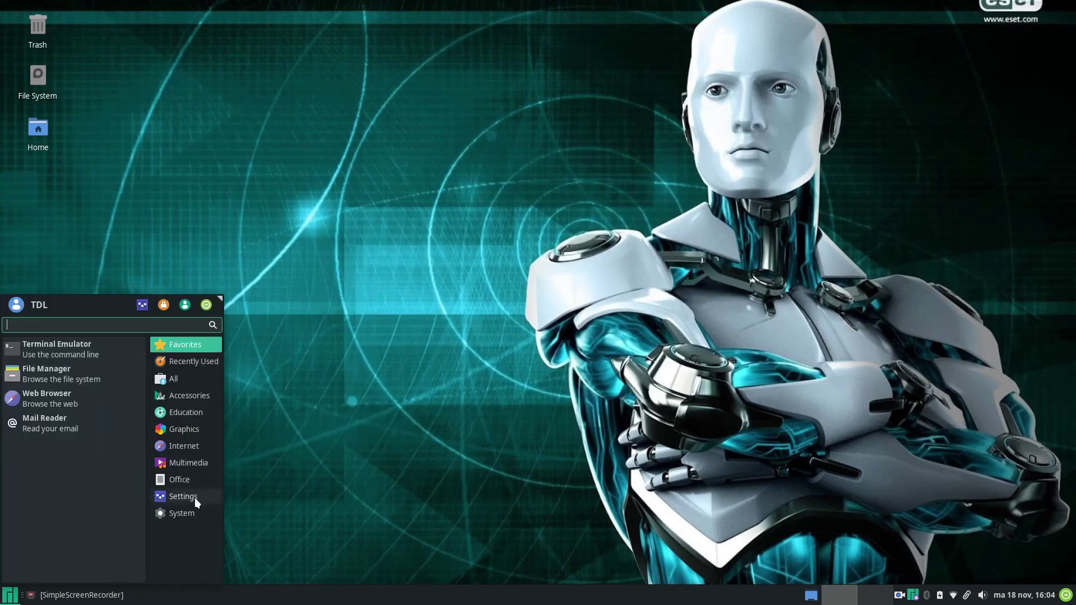
click(188, 479)
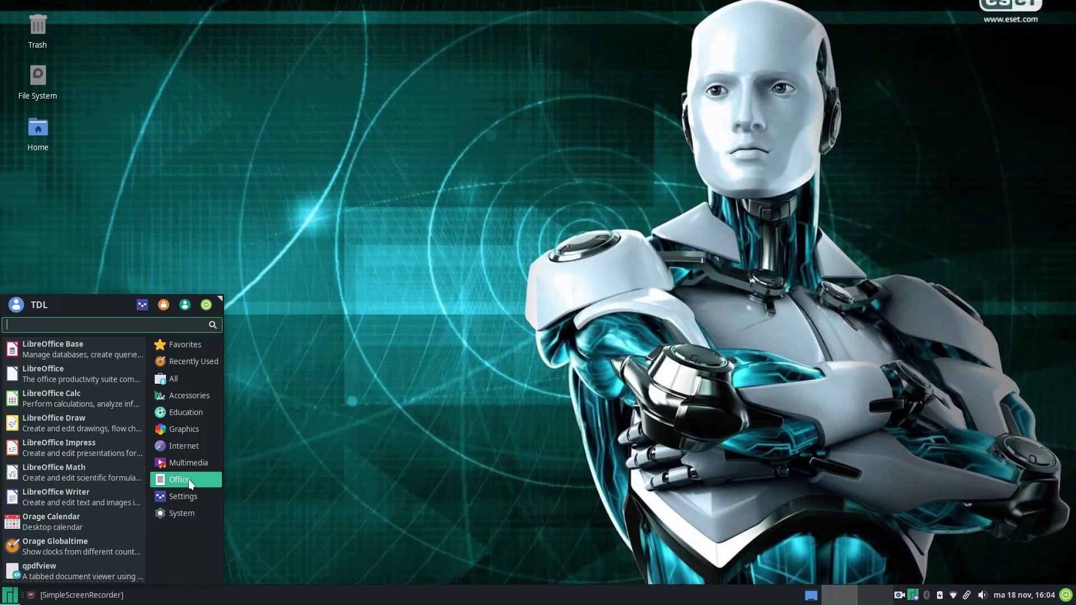
click(99, 502)
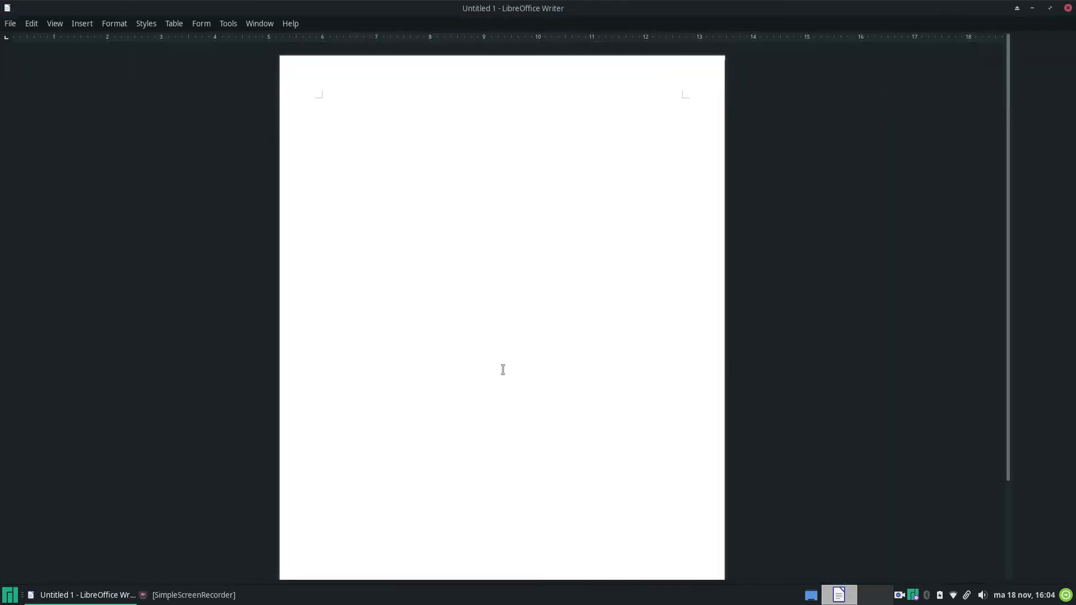
click(660, 359)
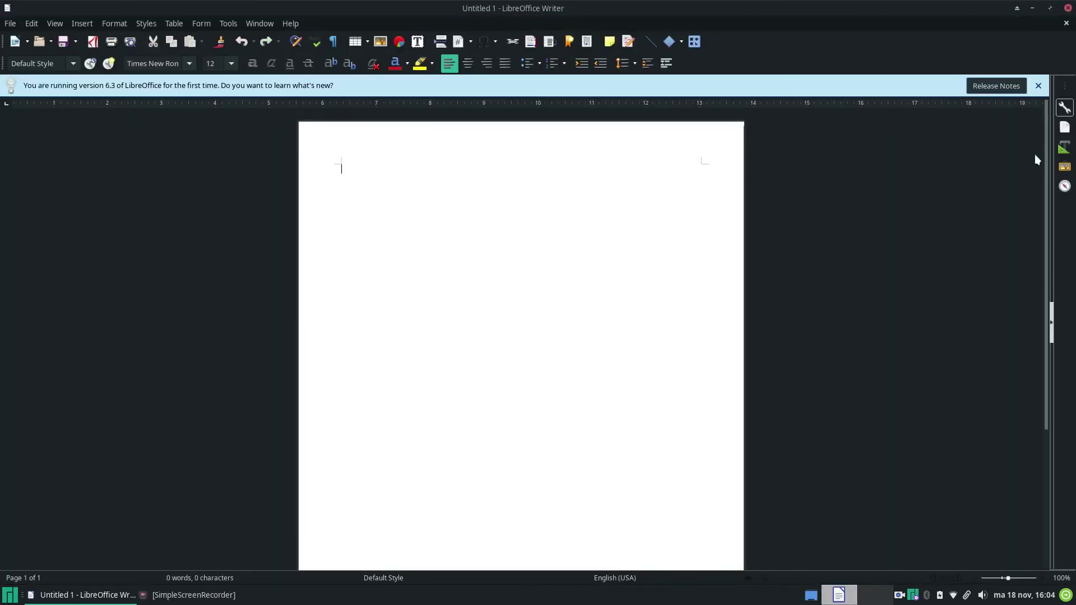
click(1038, 86)
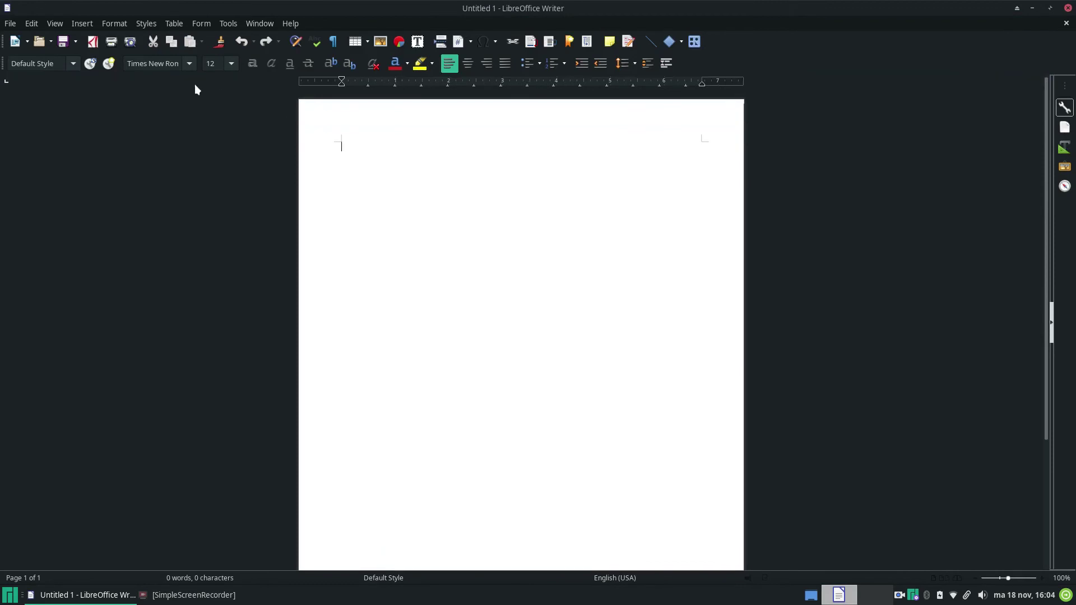
Look up Arial among the available fonts without changing the font, and close Writer.
click(190, 64)
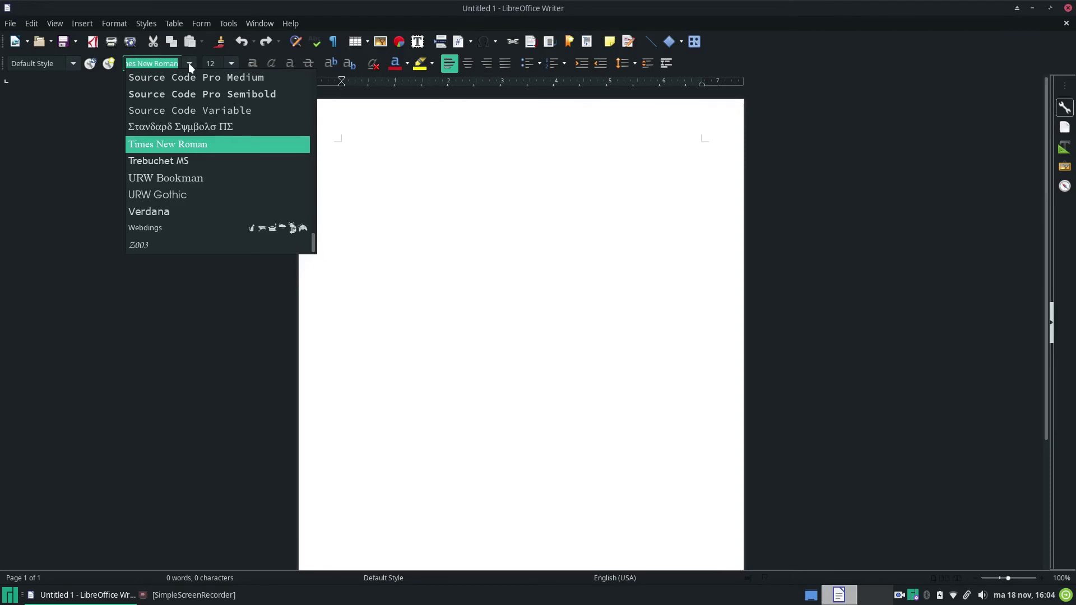
text(Ari)
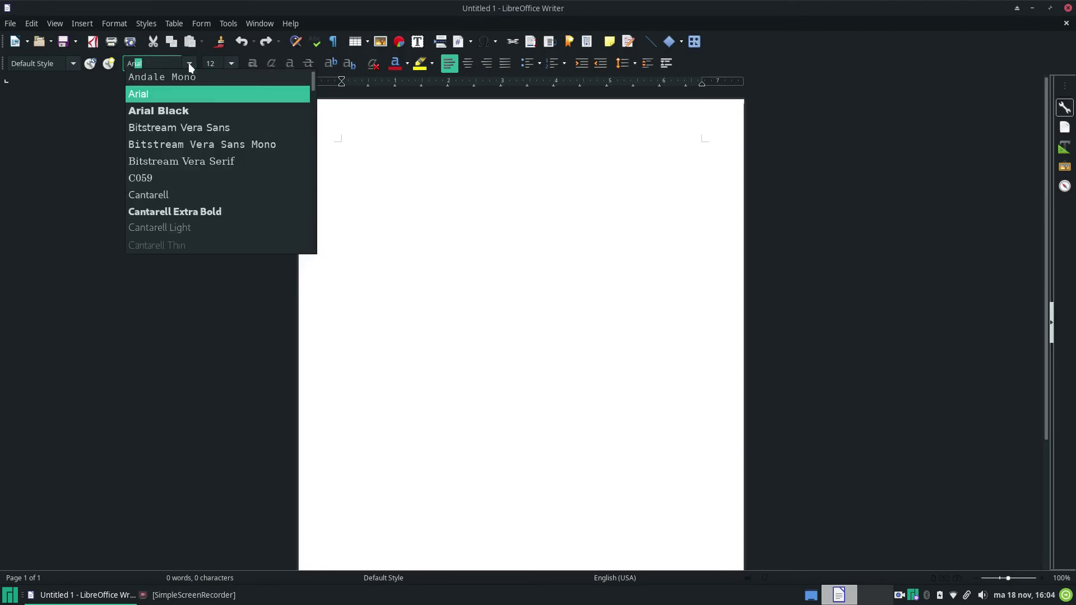
key(BackSpace)
key(BackSpace)
key(BackSpace)
key(BackSpace)
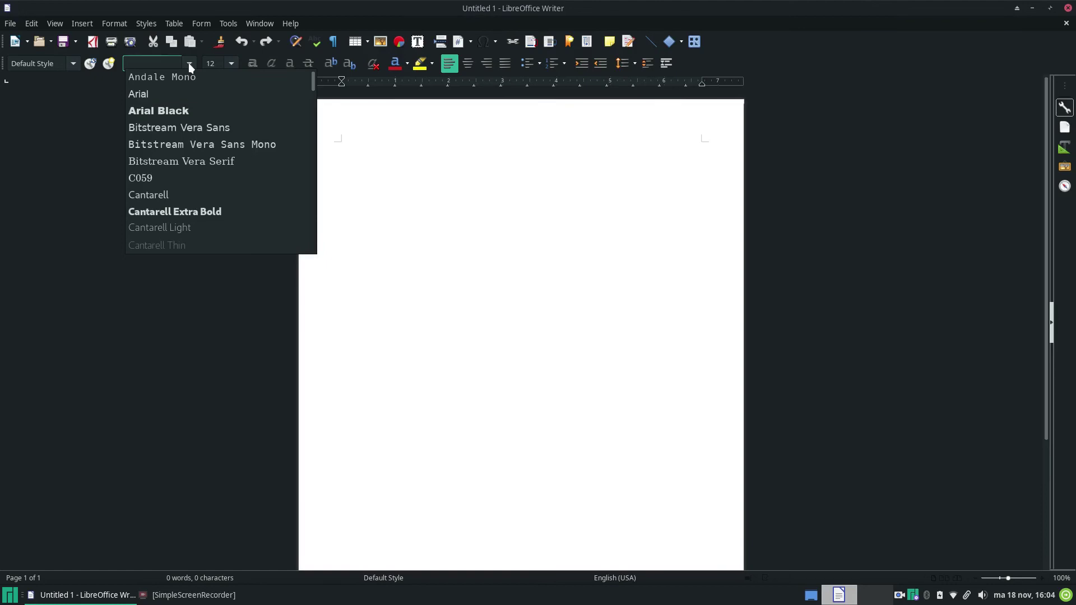
key(Escape)
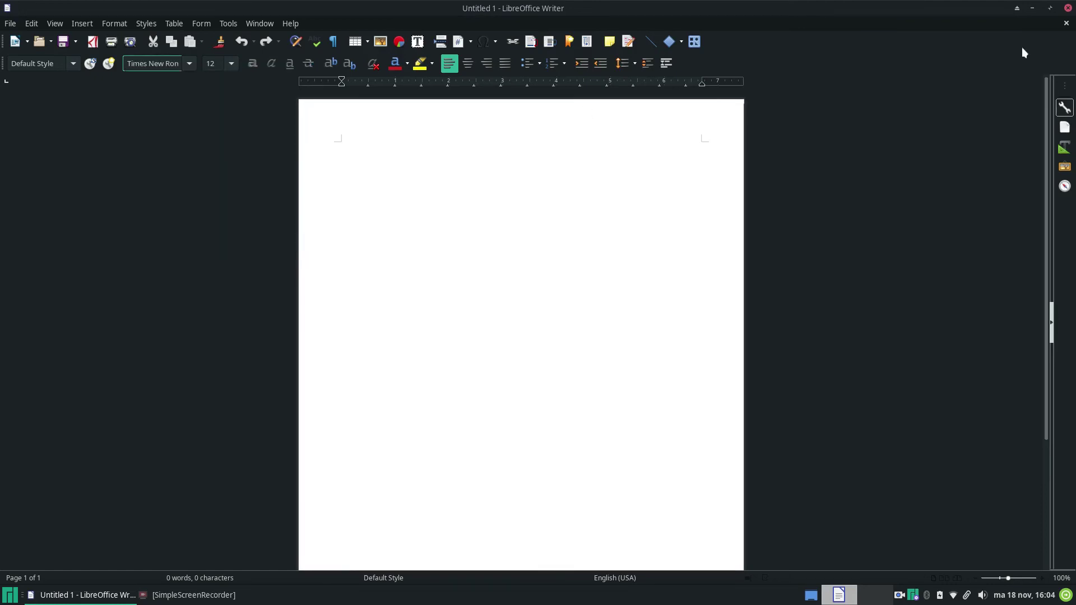
click(1068, 8)
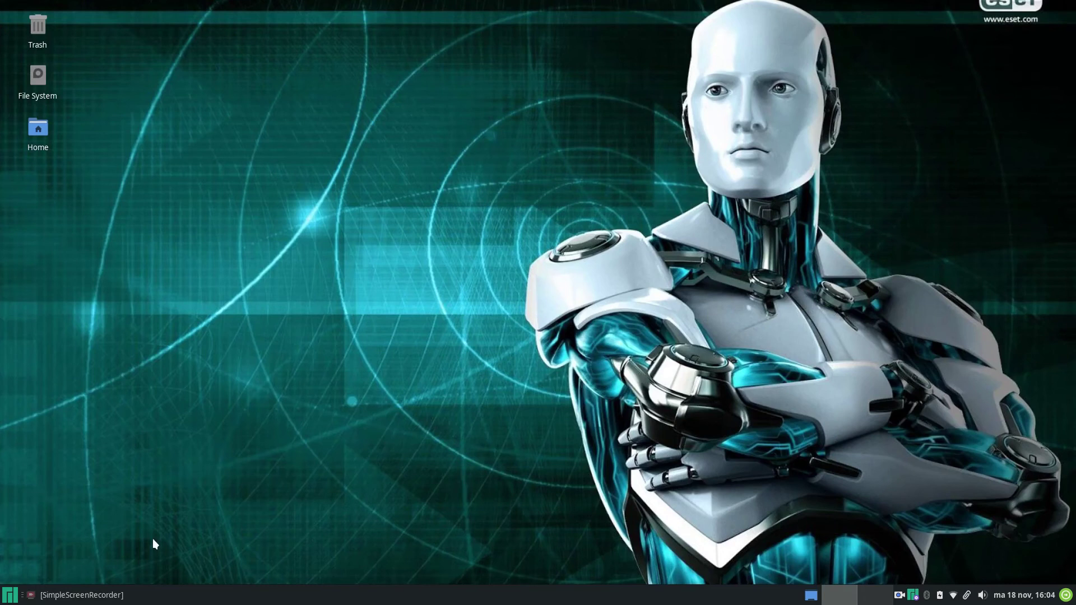
click(13, 598)
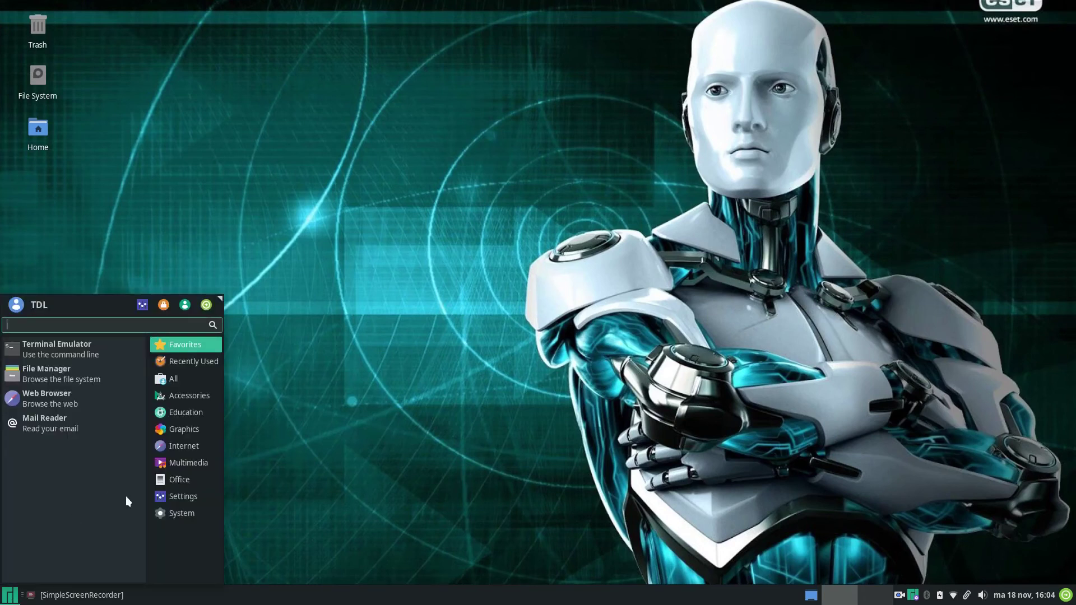
click(114, 384)
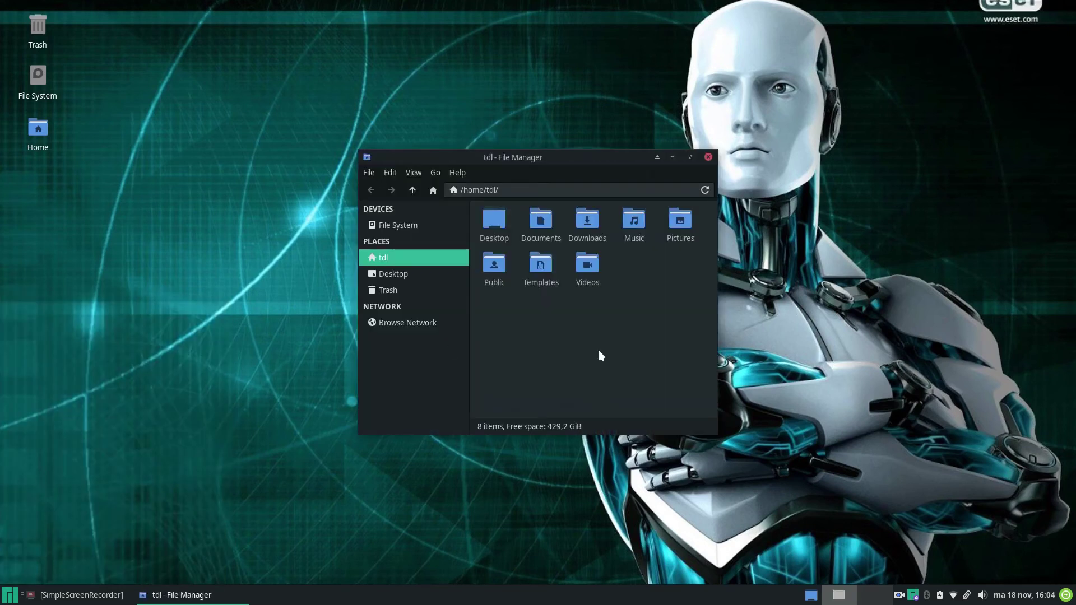
click(708, 157)
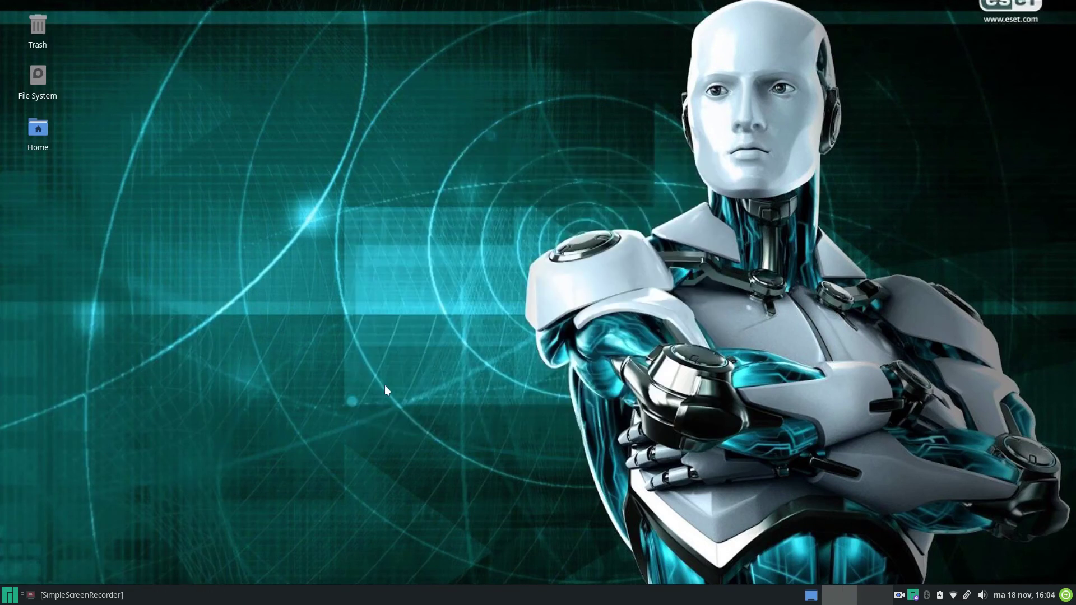
Add a Firefox launcher to the panel from the Internet applications.
click(10, 597)
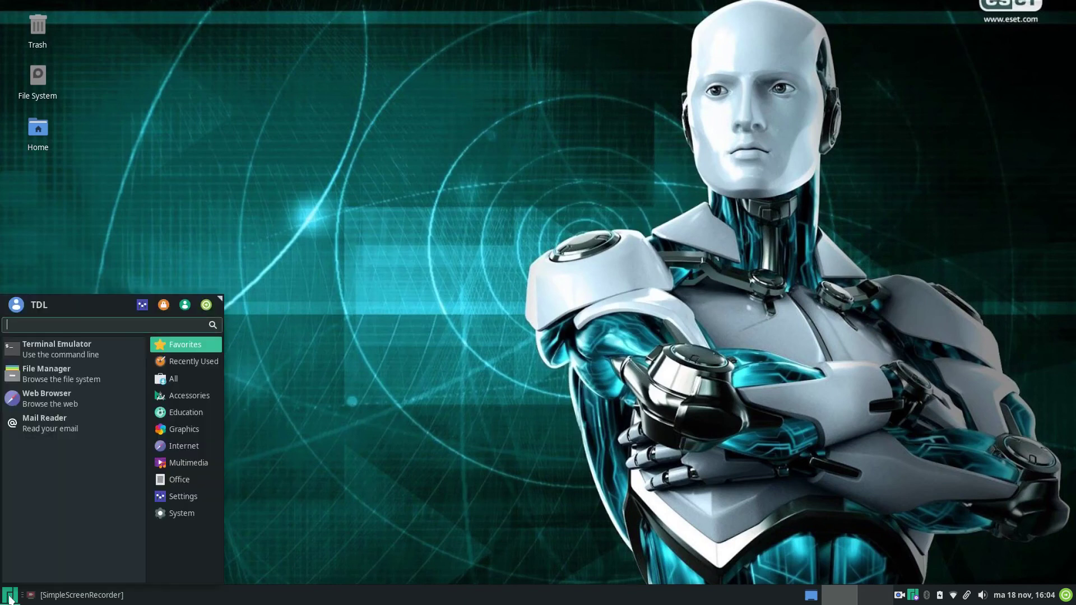
click(195, 448)
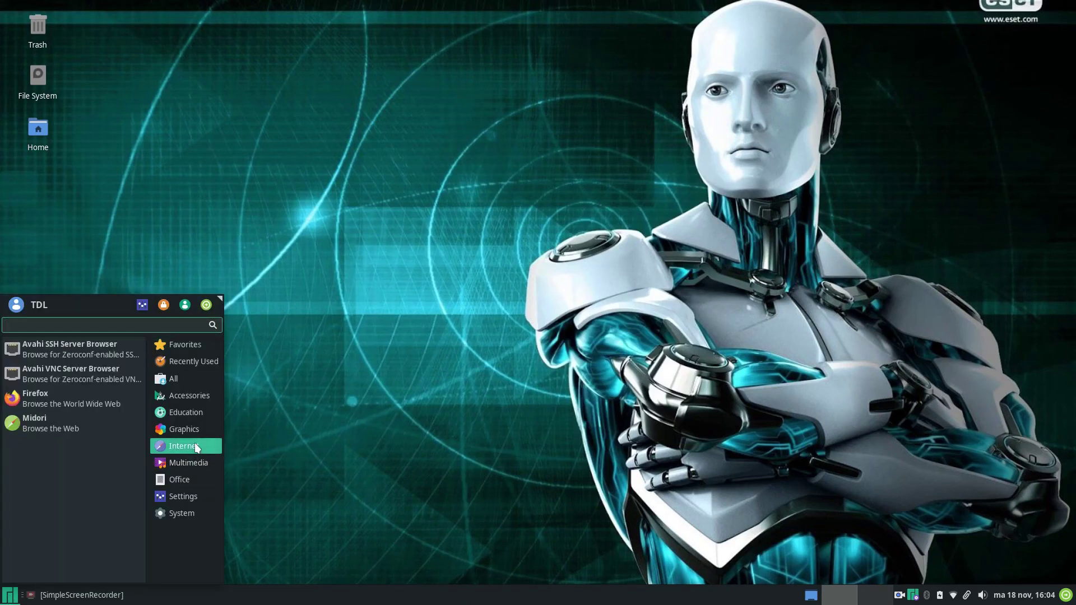
right_click(49, 396)
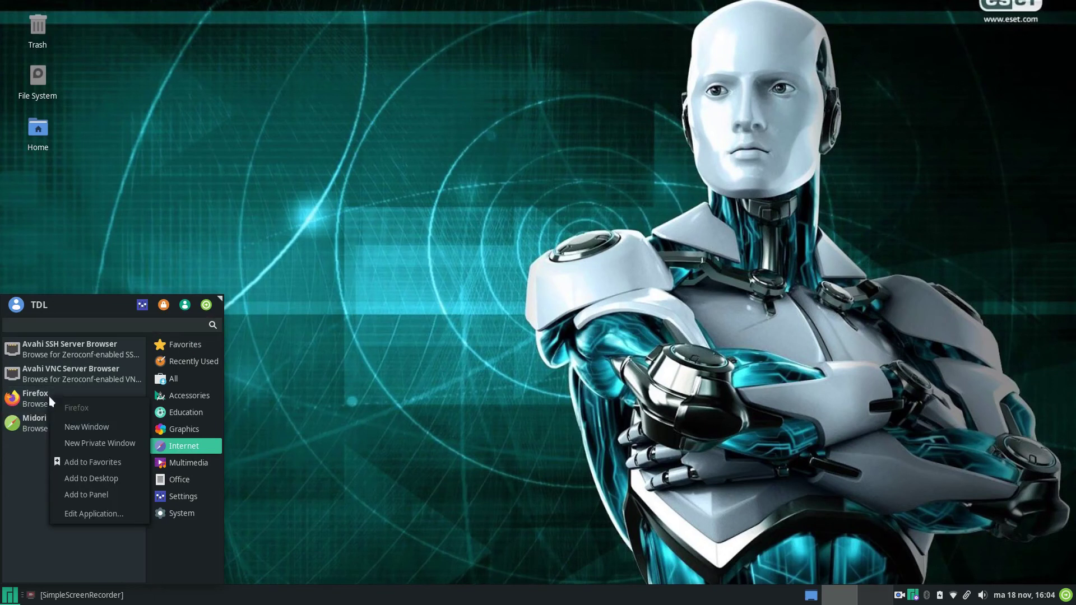
click(119, 495)
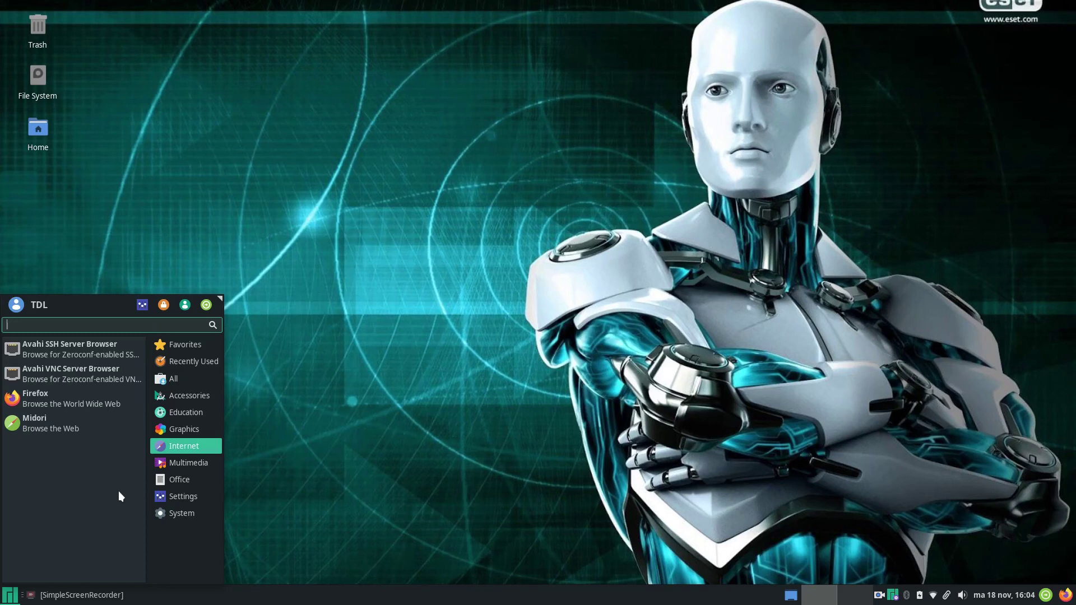
Launch Firefox from its panel launcher and try to move that launcher next to the applications menu.
click(924, 555)
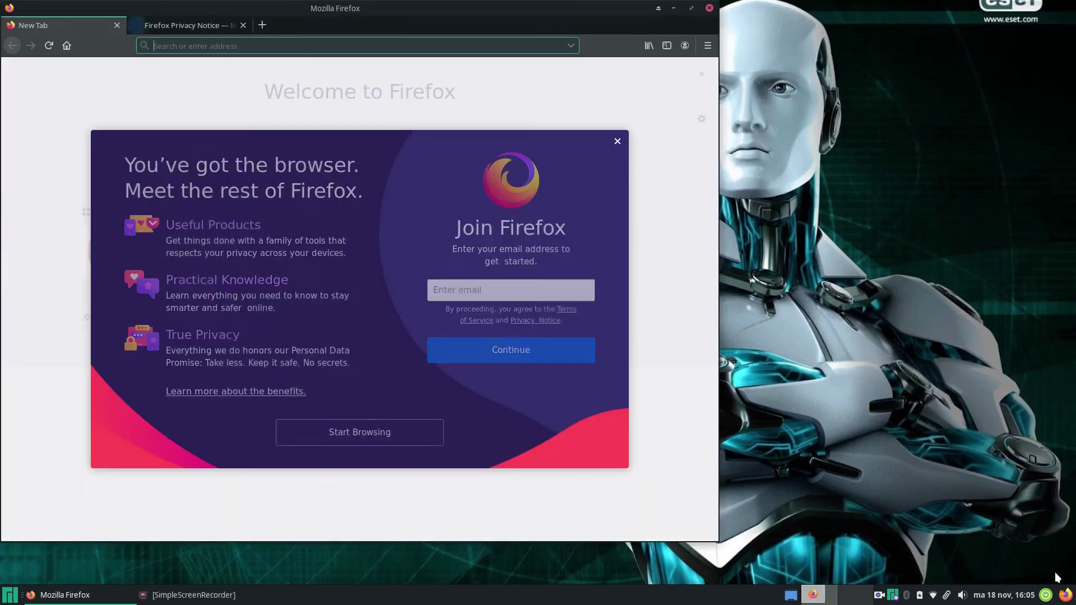
right_click(1066, 595)
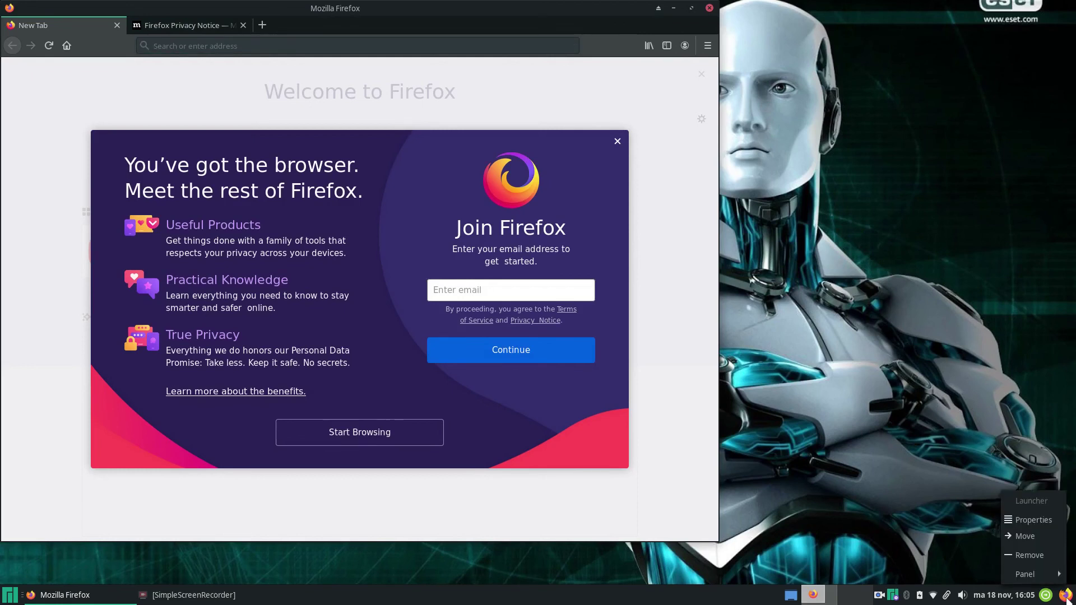
click(1057, 538)
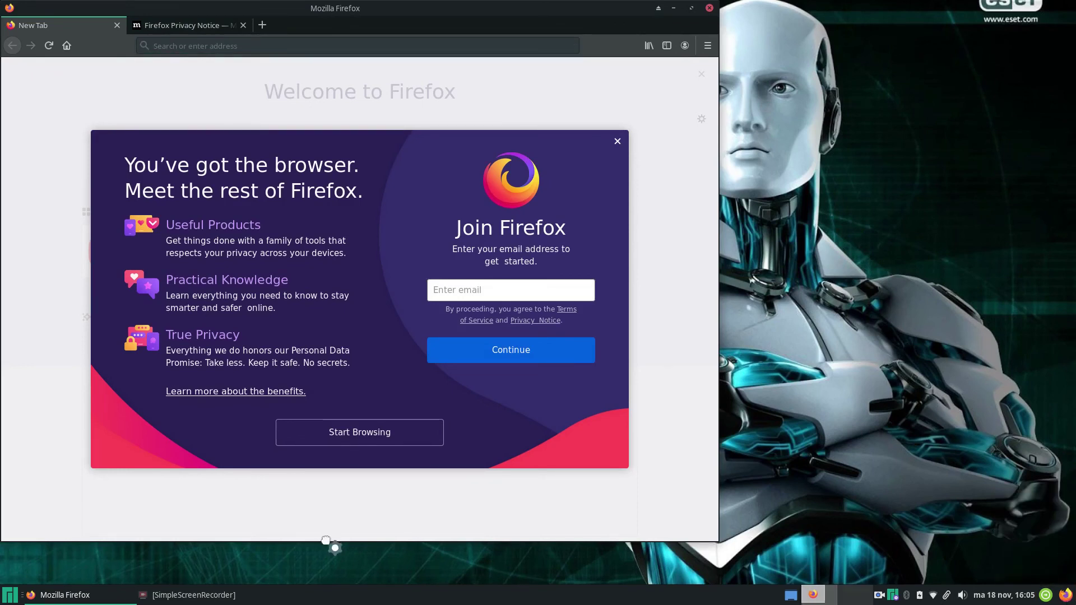
click(32, 594)
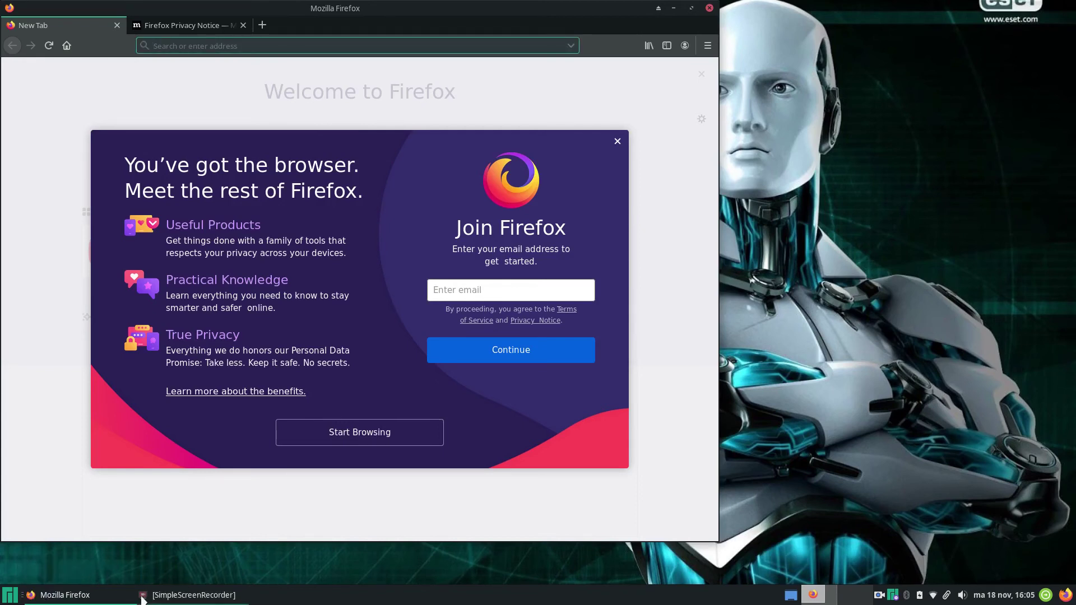
Open the panel preferences, show the list of panel items, and reposition the preferences window.
right_click(1065, 596)
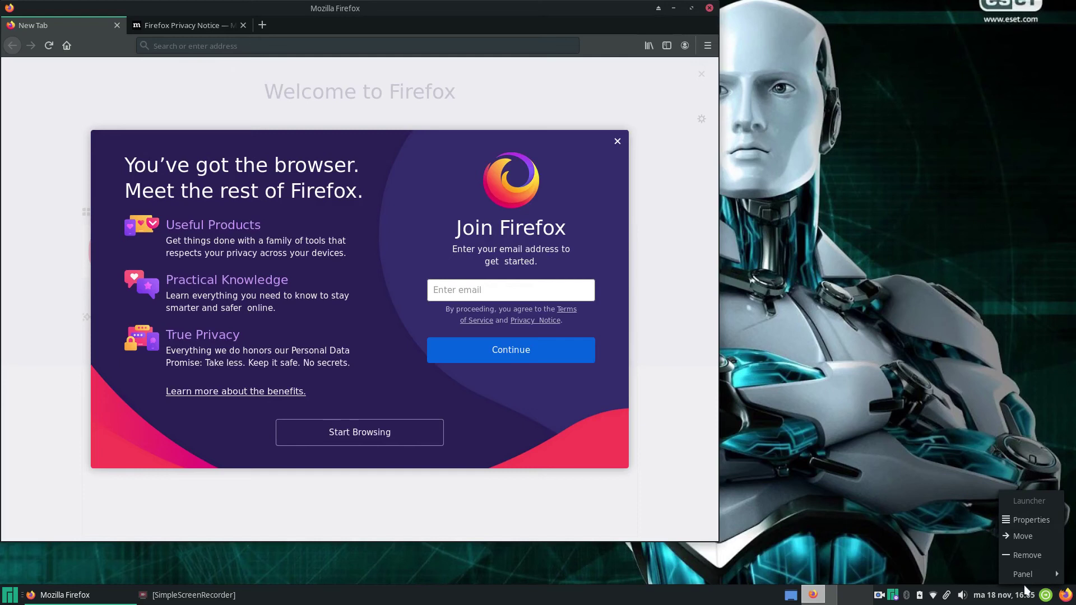
mouse_move(1026, 574)
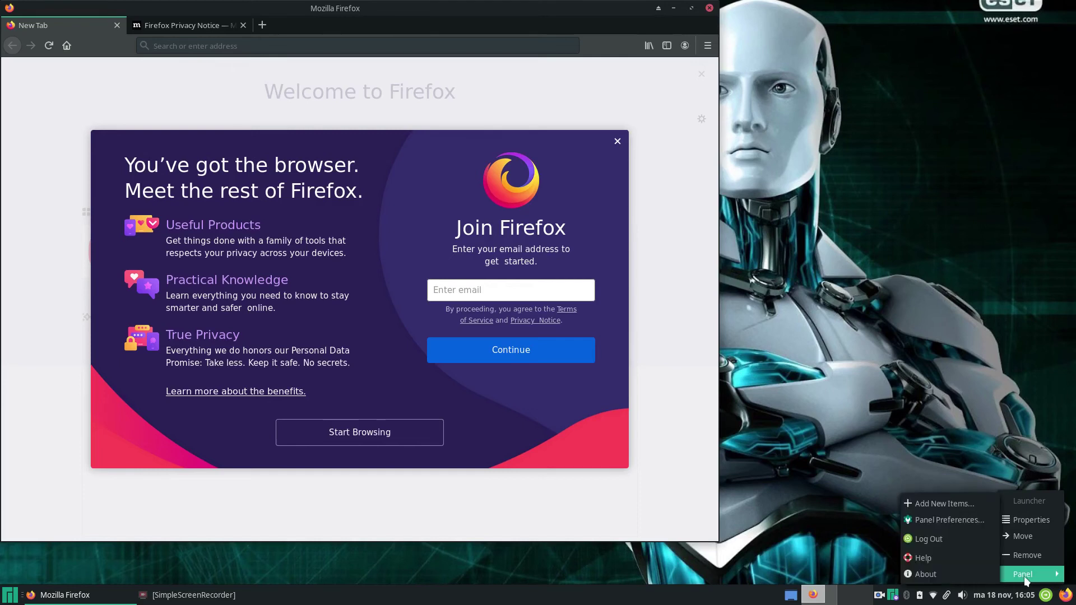
click(951, 522)
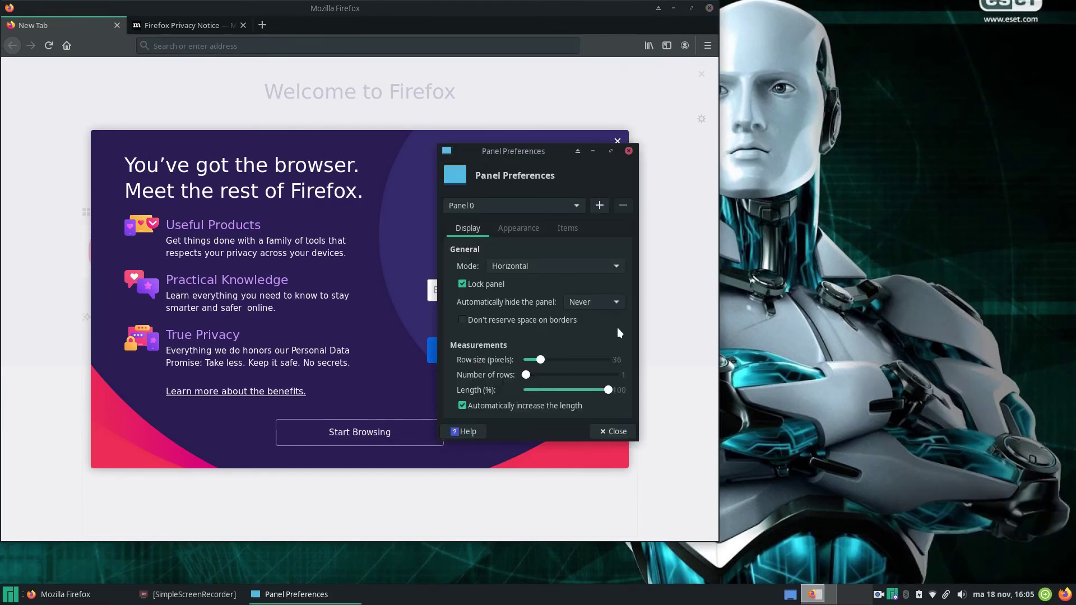
click(519, 230)
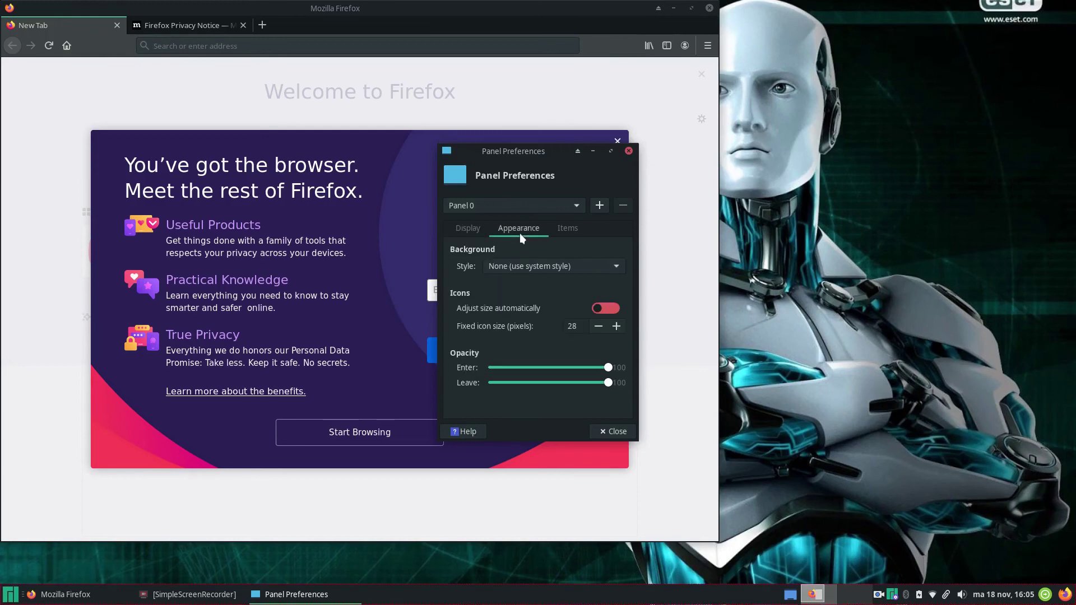
click(567, 232)
drag(519, 156, 426, 89)
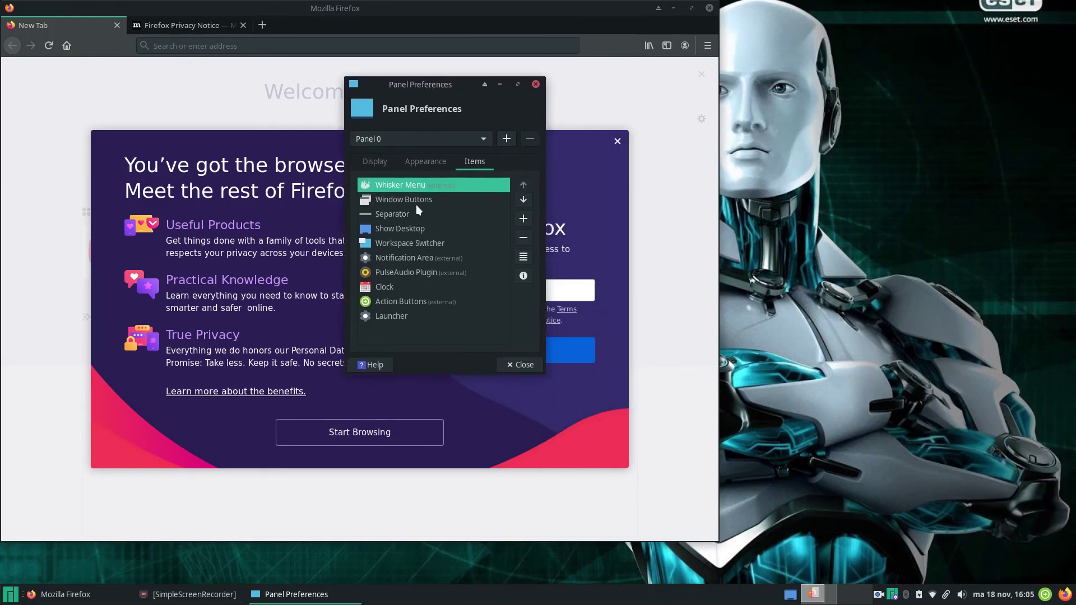
Move the Firefox launcher up the panel items until it directly follows the Whisker Menu.
click(432, 313)
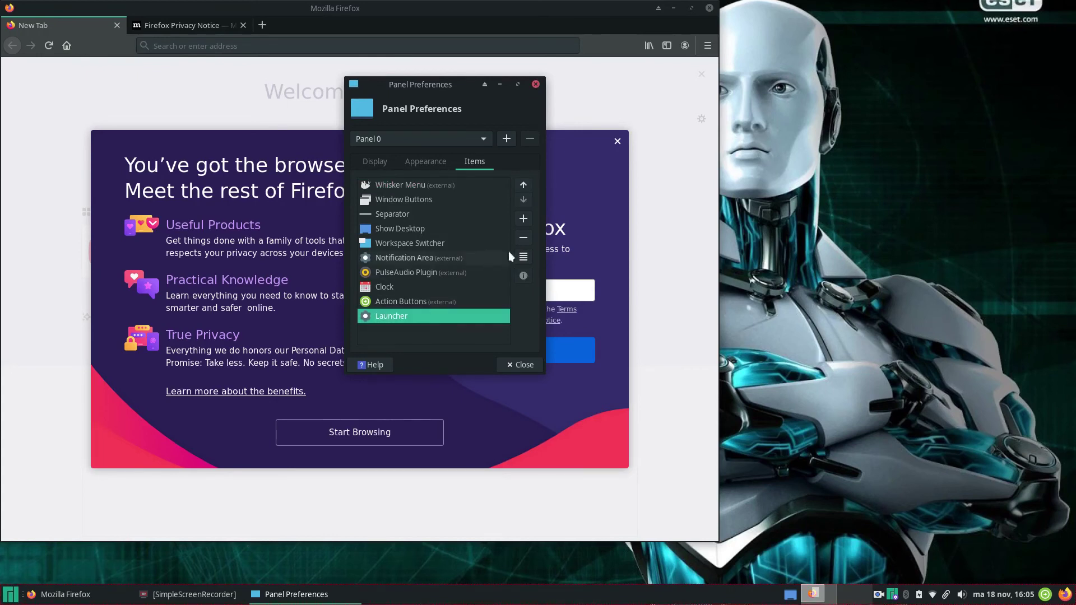
click(526, 189)
click(524, 187)
click(524, 188)
click(525, 187)
click(525, 187)
click(524, 188)
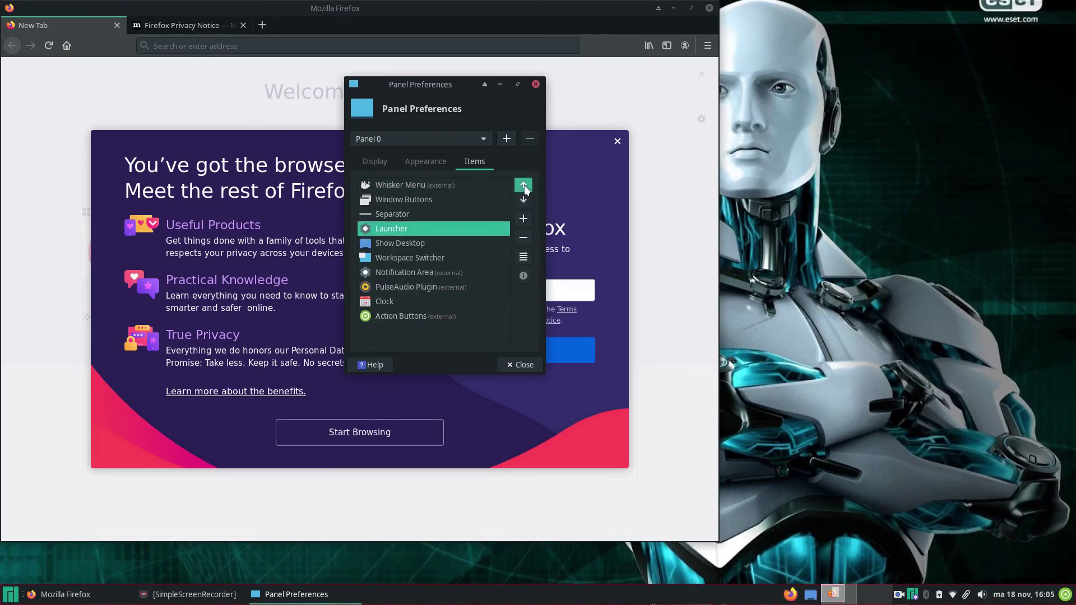
click(525, 187)
click(524, 185)
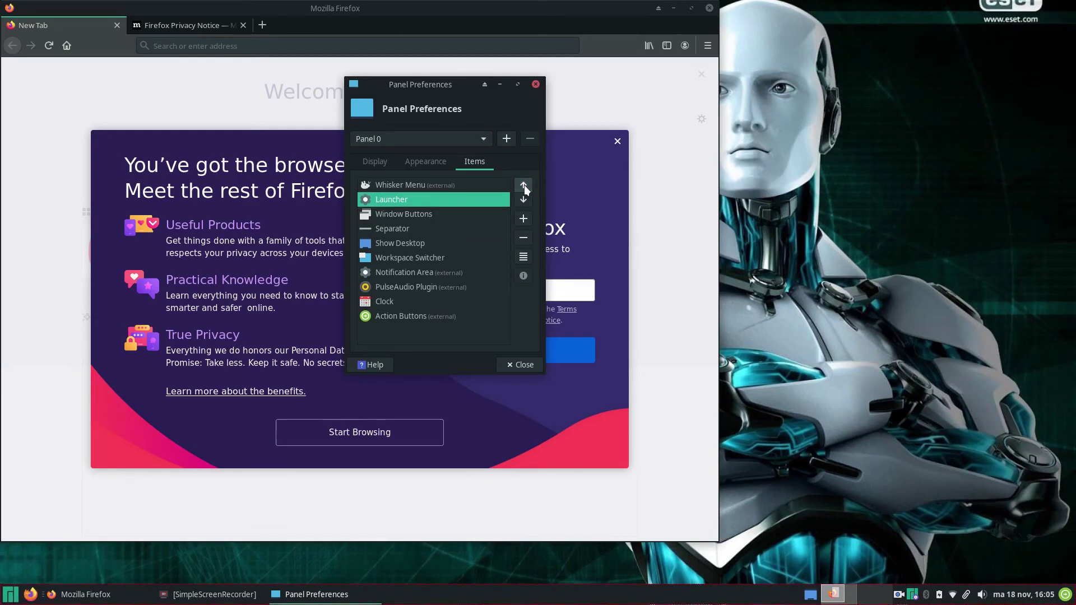
Close the panel preferences, the Firefox Privacy Notice tab, and the Firefox window.
click(526, 366)
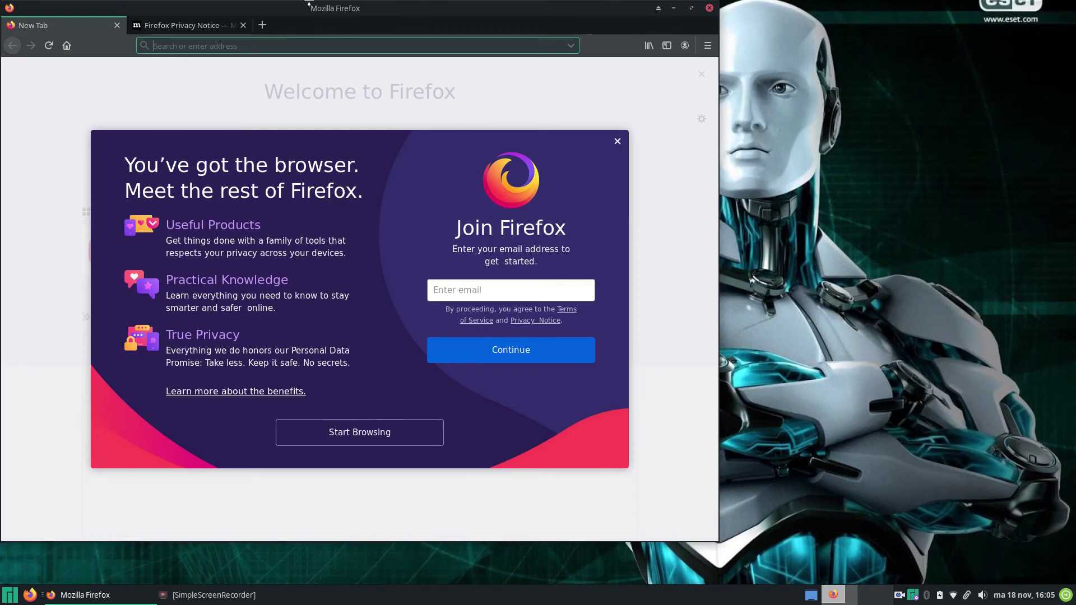
click(243, 25)
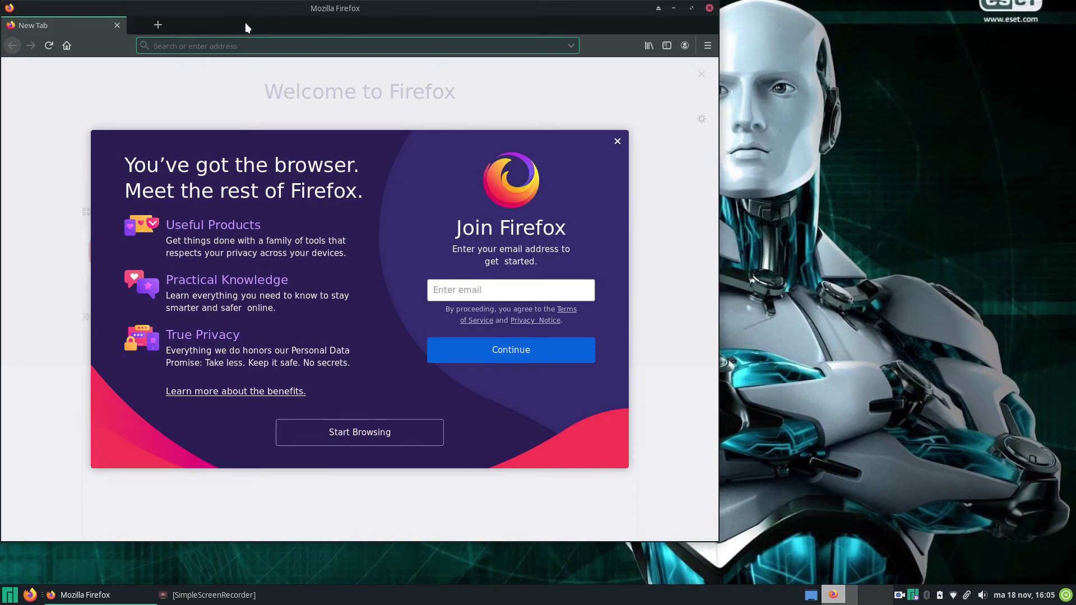
click(709, 8)
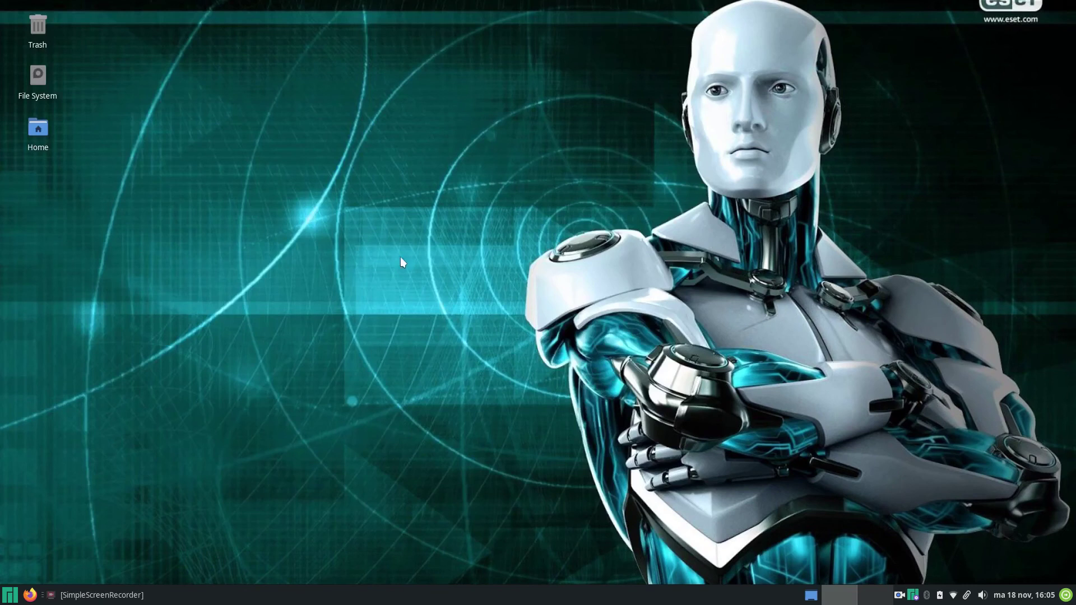
Add Firefox to the application menu favorites and add a Terminal Emulator launcher to the panel.
click(10, 595)
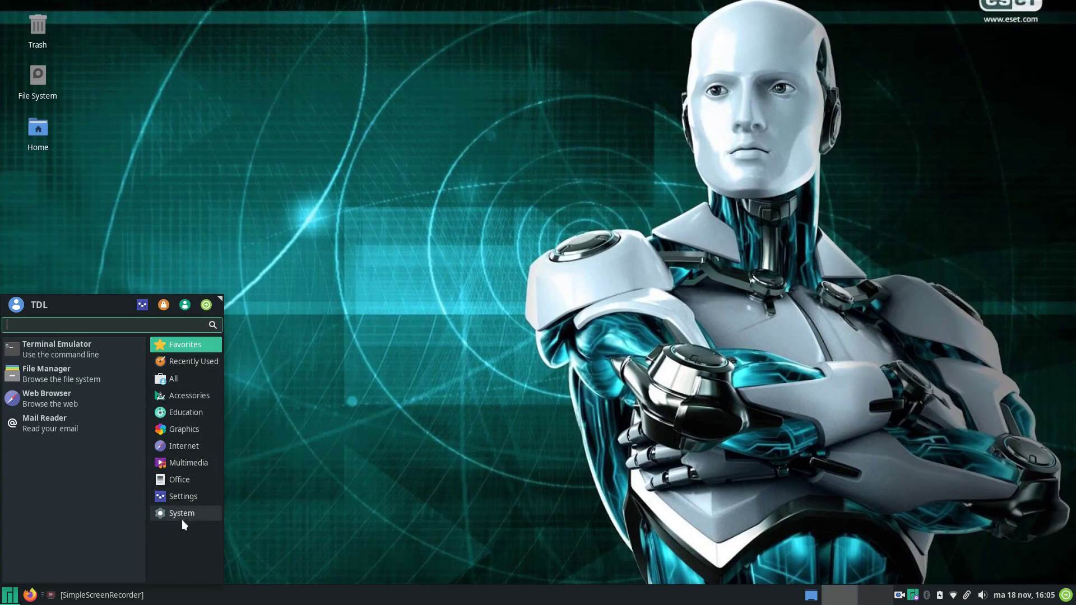
click(189, 444)
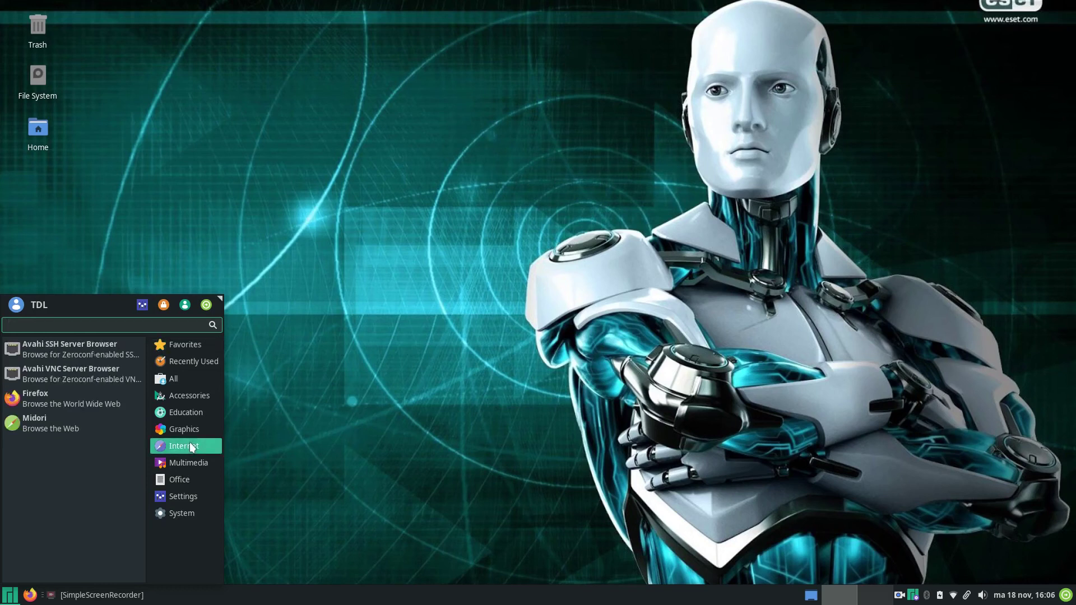
right_click(78, 402)
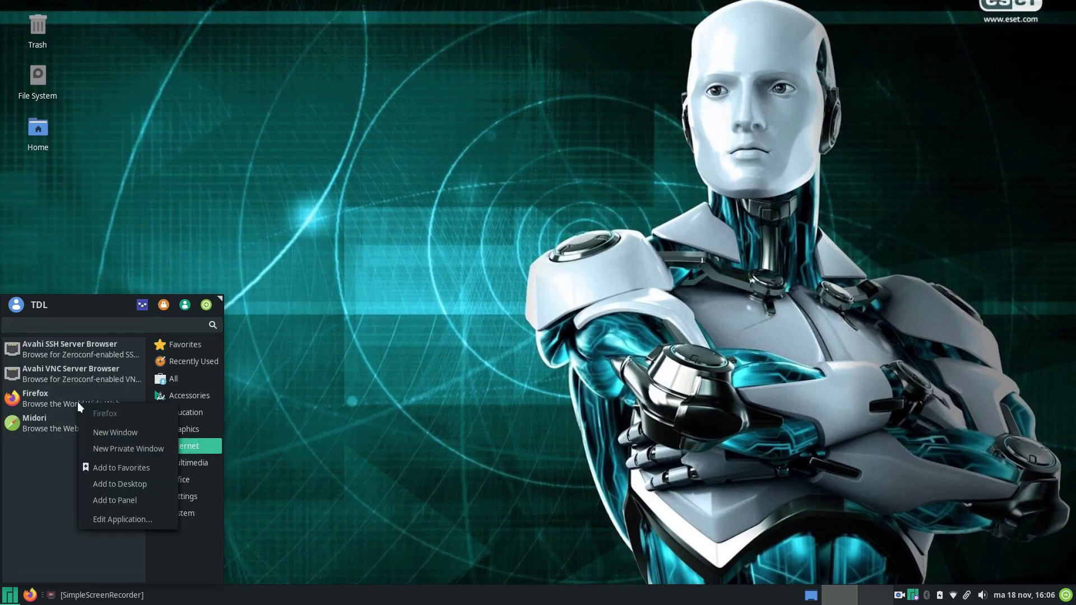
click(119, 467)
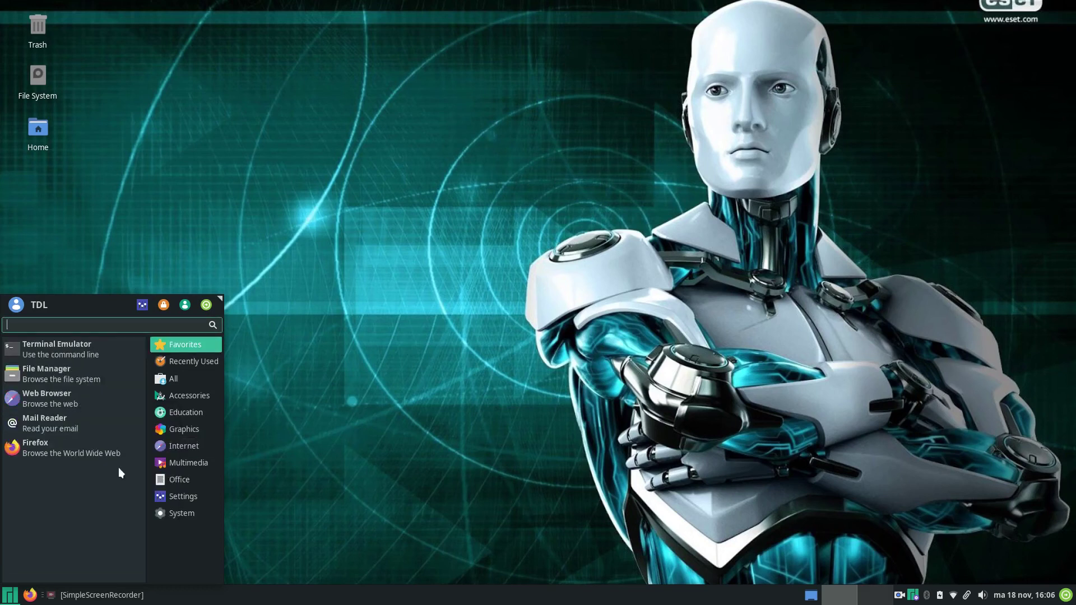
right_click(62, 347)
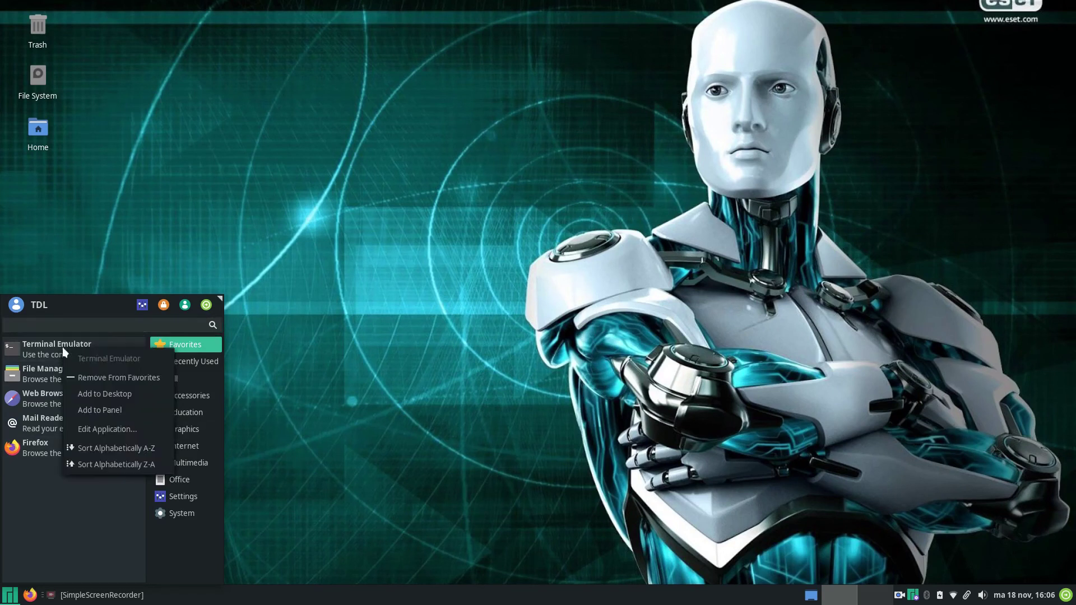
click(112, 414)
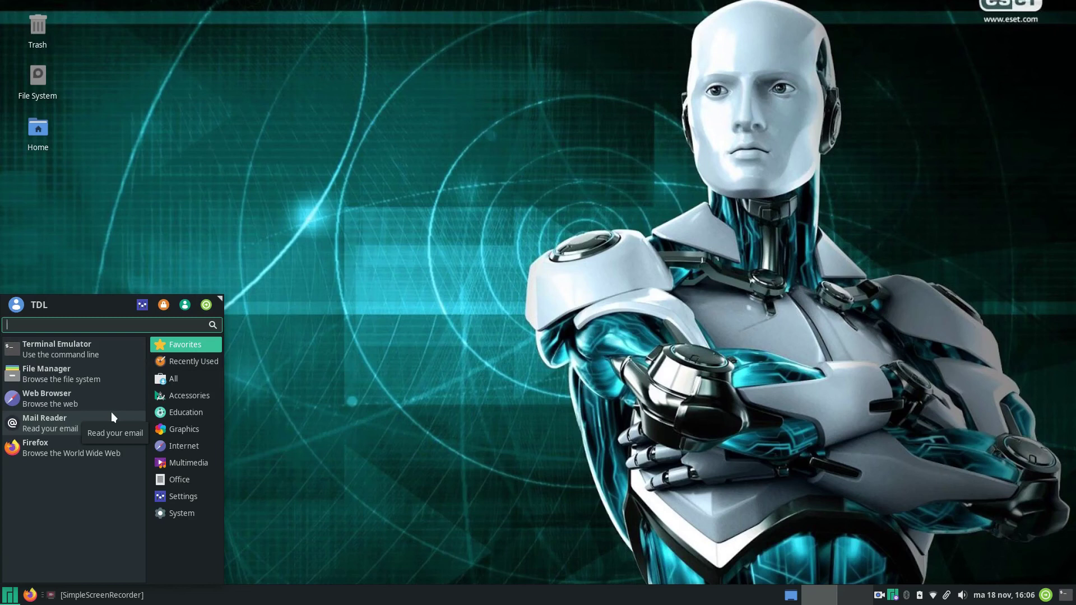
Try to move the Terminal Emulator launcher directly along the panel to beside the Firefox launcher.
right_click(1072, 599)
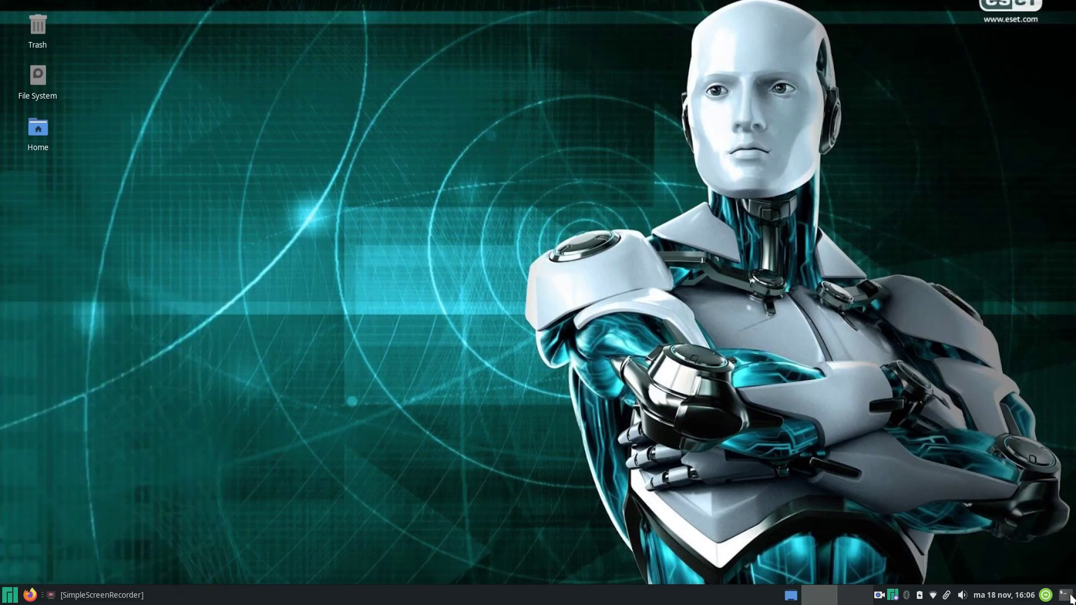
right_click(1072, 599)
click(1054, 538)
click(49, 596)
Open the list of panel items in the panel preferences and check which application the last launcher holds.
right_click(705, 594)
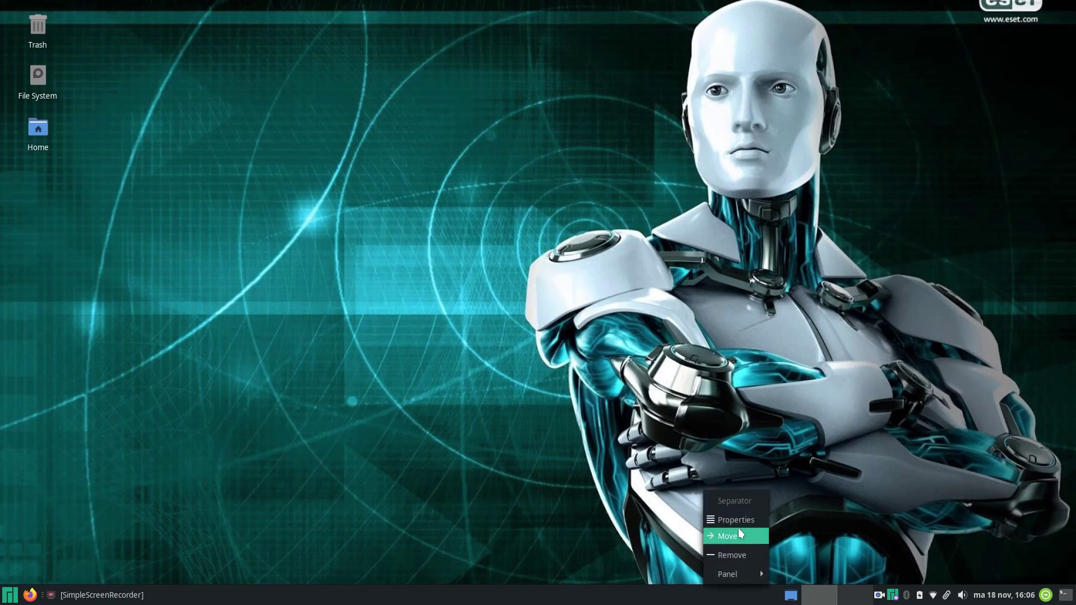
mouse_move(736, 578)
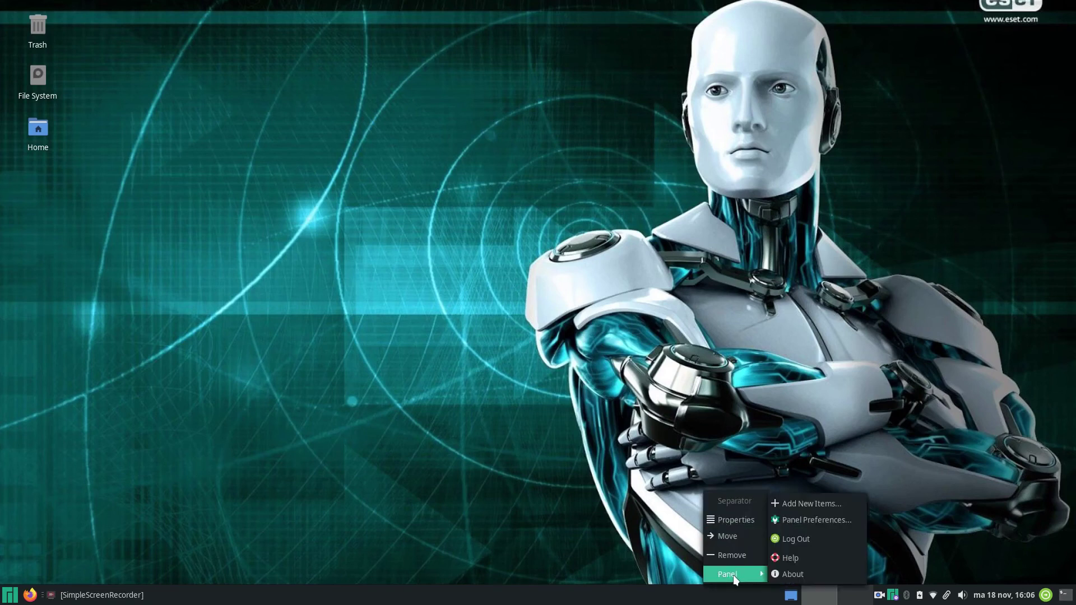
click(825, 520)
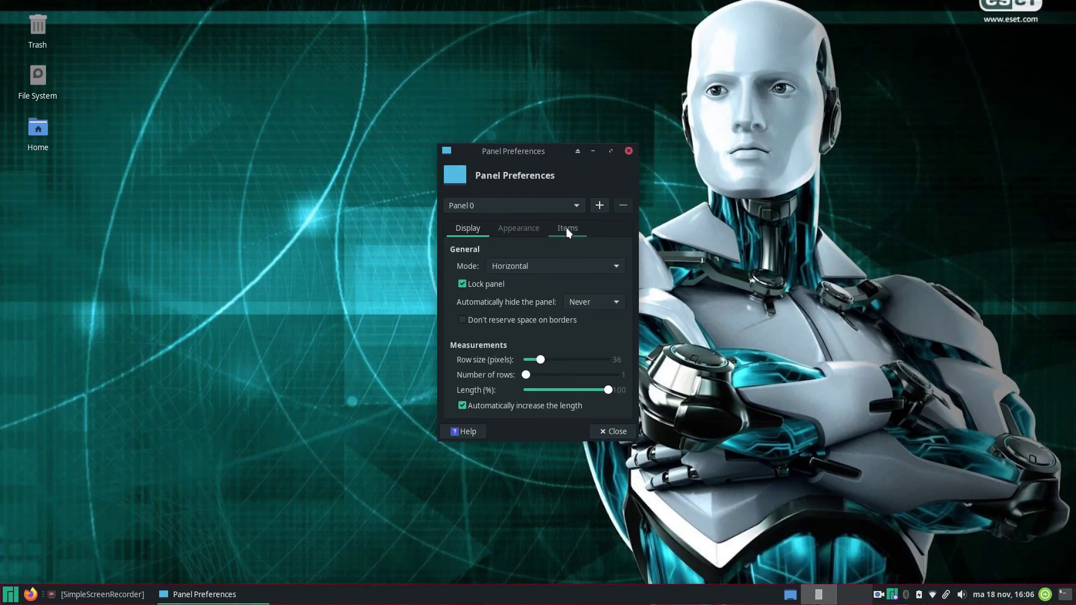
click(568, 230)
double_click(493, 399)
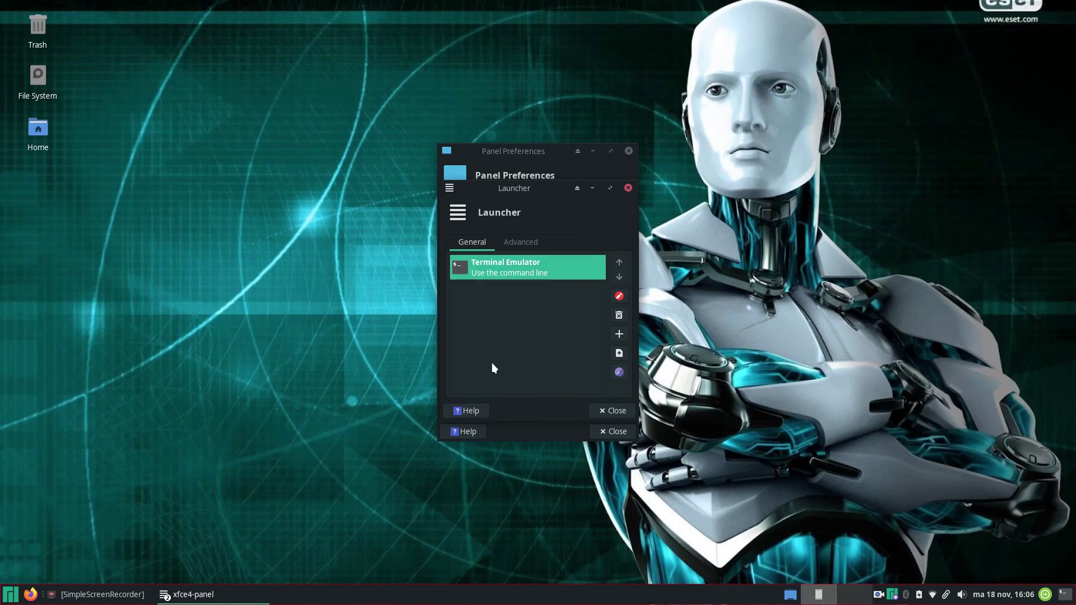
click(613, 413)
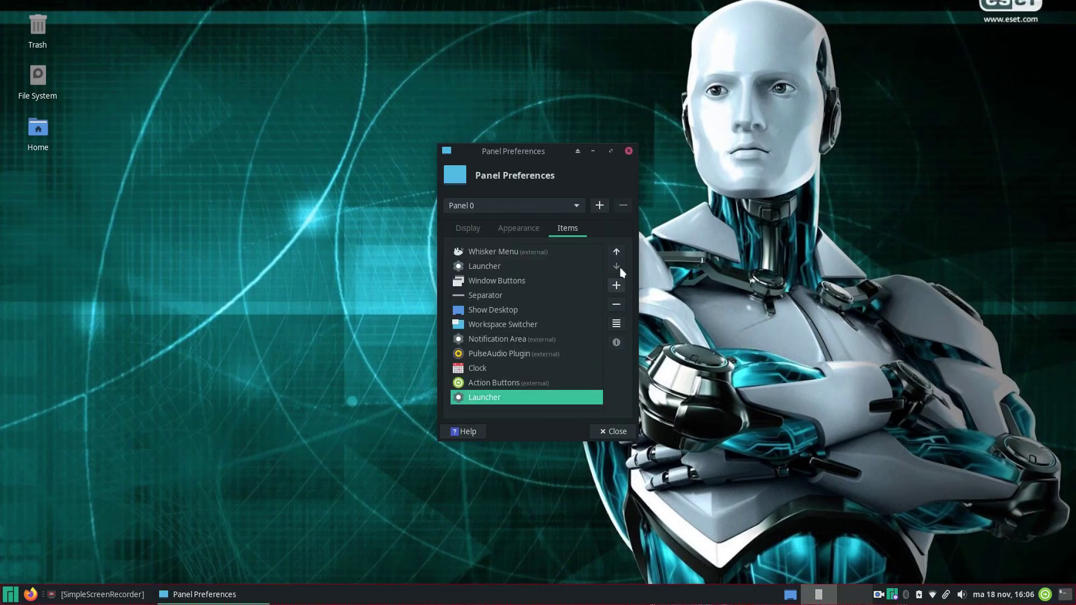
Move the Terminal Emulator launcher up to directly after the Firefox launcher and close the panel preferences.
click(619, 253)
click(620, 253)
click(620, 253)
click(620, 252)
click(620, 252)
click(620, 252)
click(620, 252)
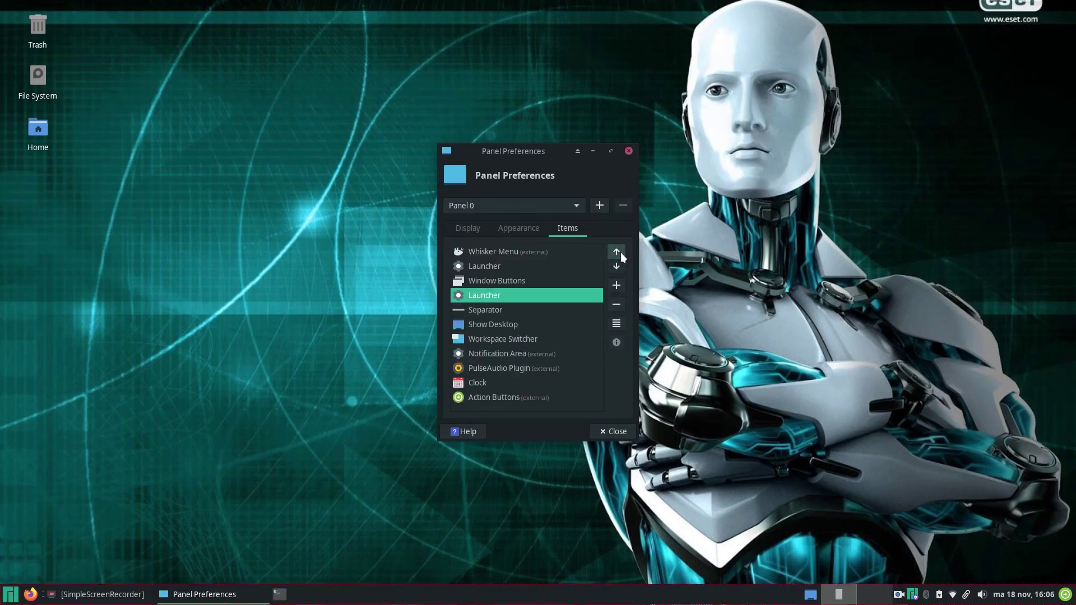
click(620, 252)
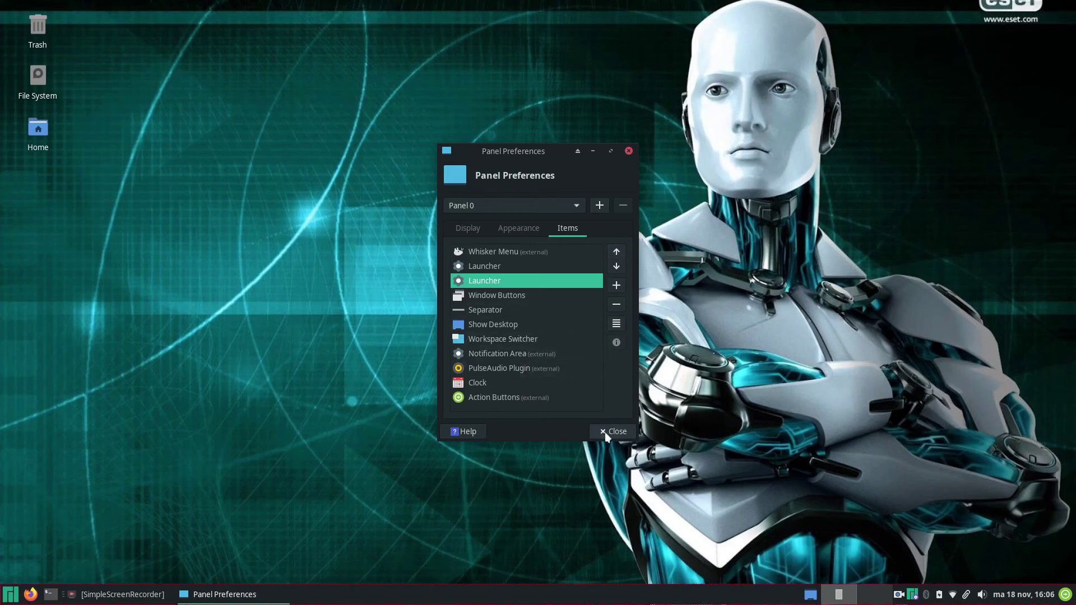
click(621, 434)
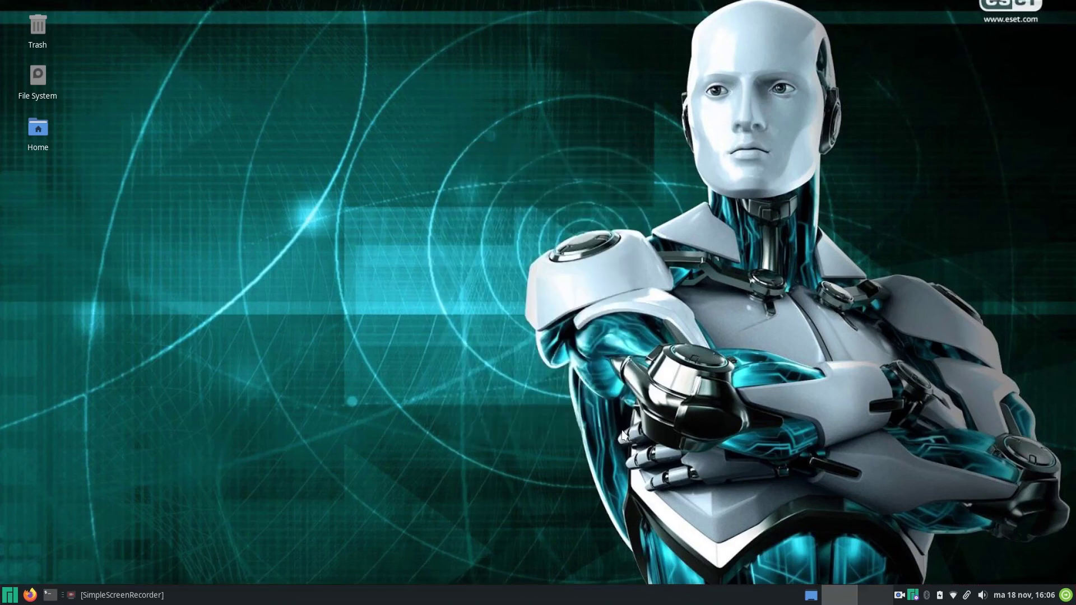
Add a File Manager launcher to the panel from the menu favorites and dismiss the menu.
click(7, 599)
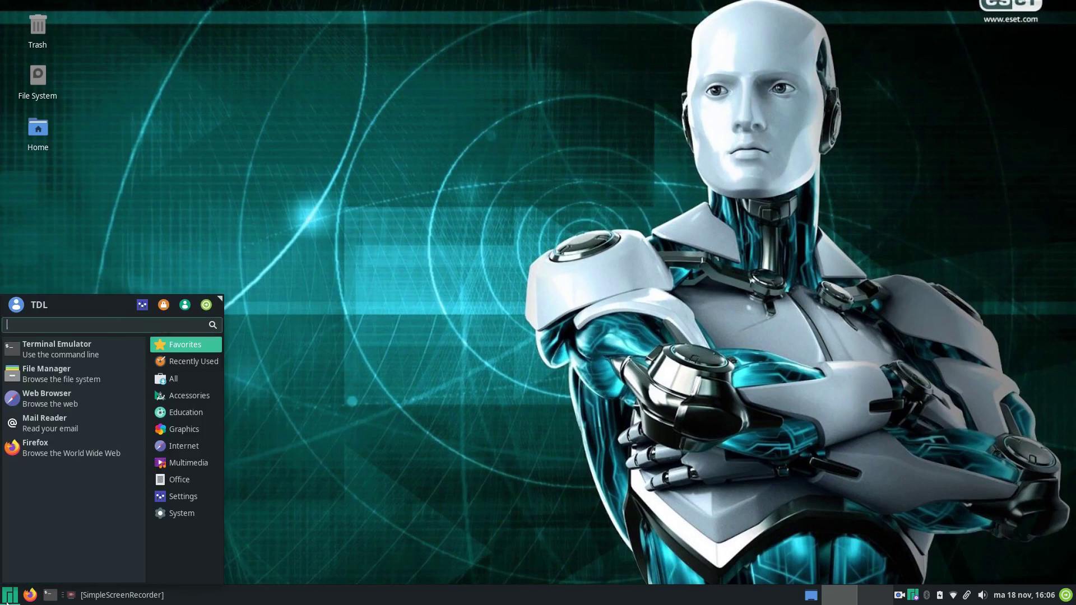
right_click(44, 377)
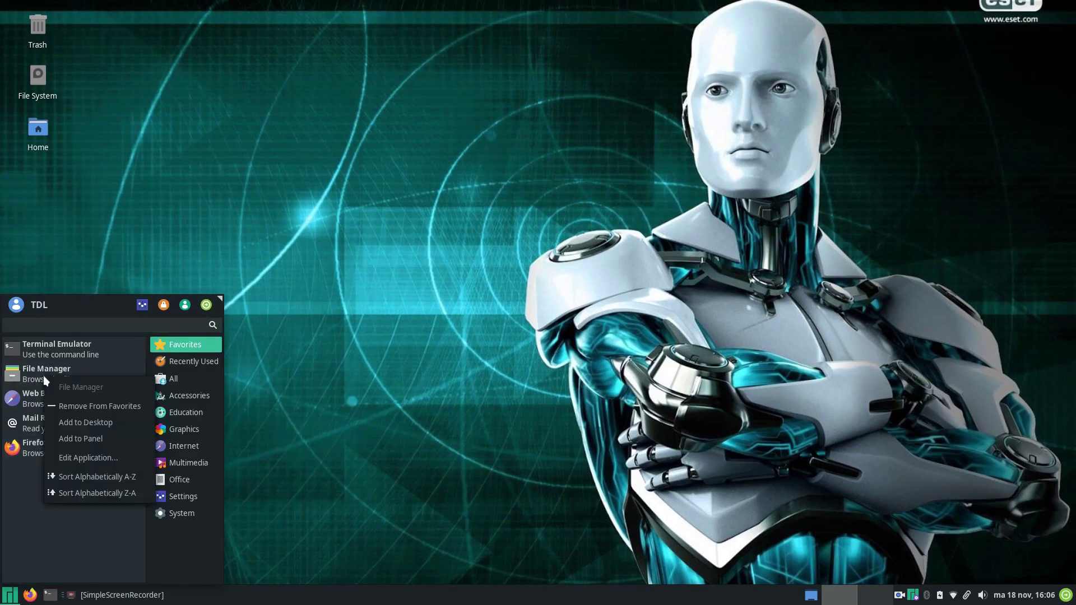
click(101, 432)
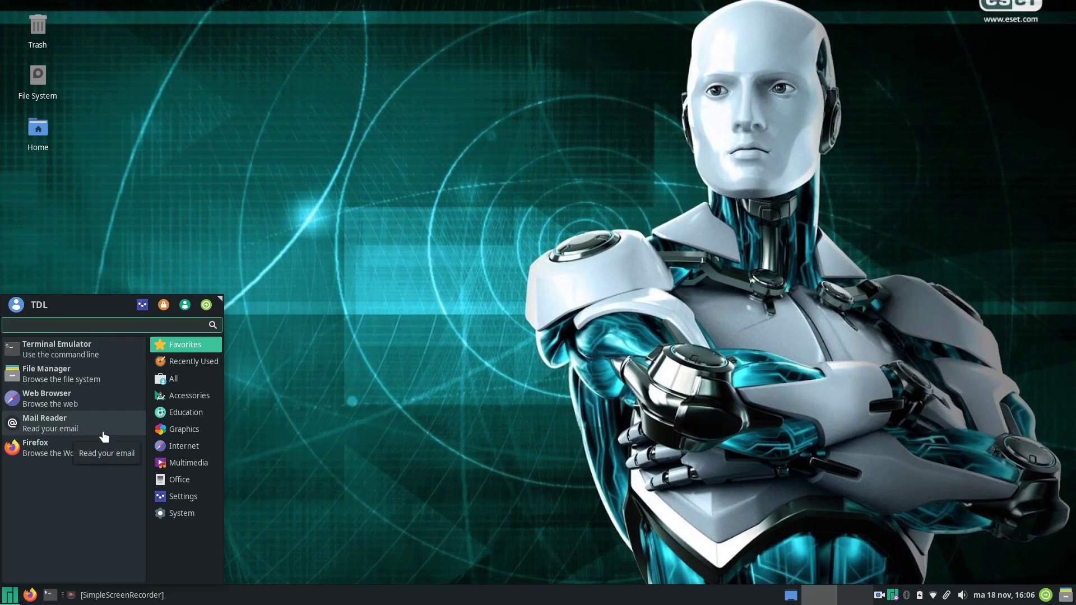
click(349, 486)
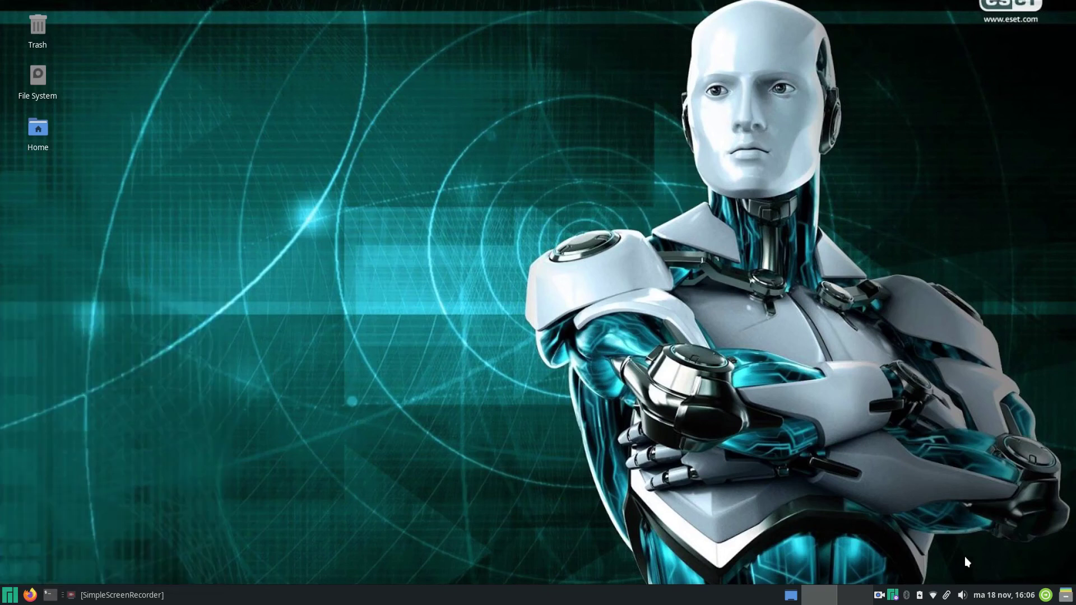
Move the File Manager launcher up the panel's item list to directly after the Terminal Emulator launcher and close the panel preferences.
right_click(687, 597)
mouse_move(712, 567)
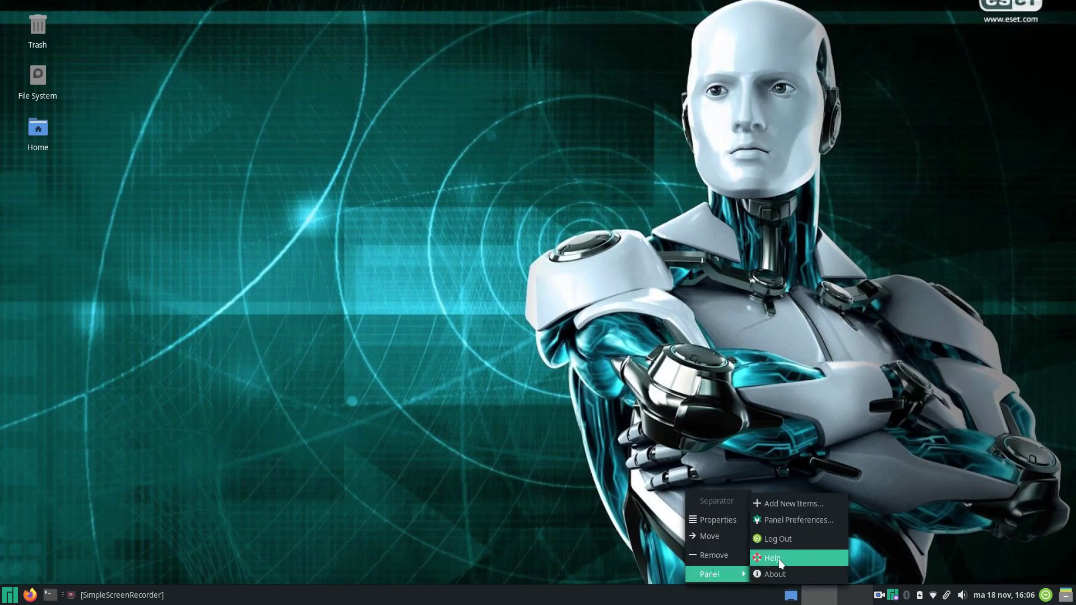
click(806, 523)
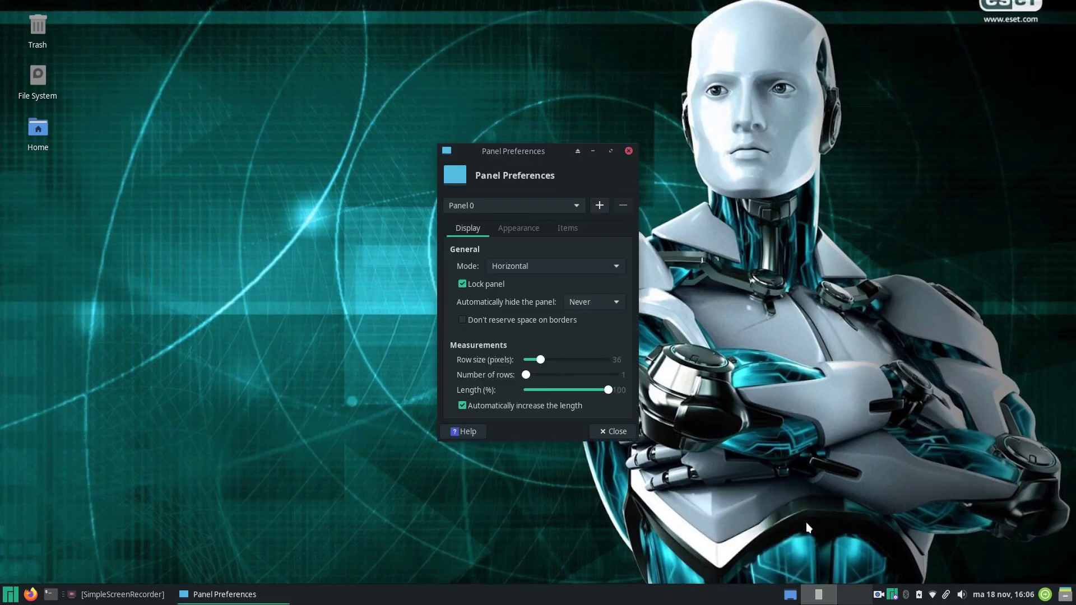
click(563, 231)
scroll(553, 365, down, 1)
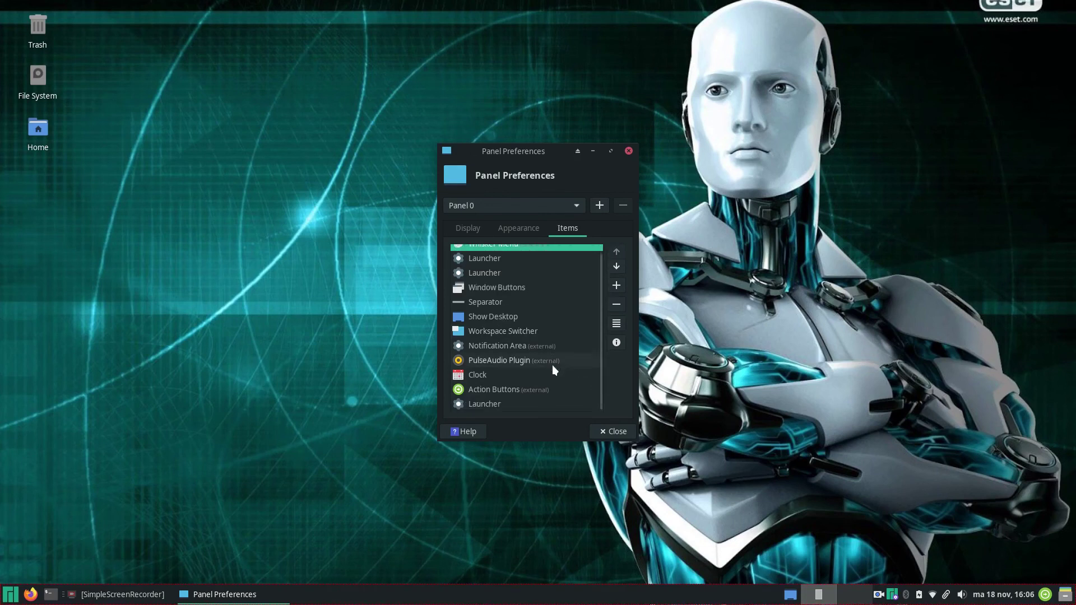
click(502, 402)
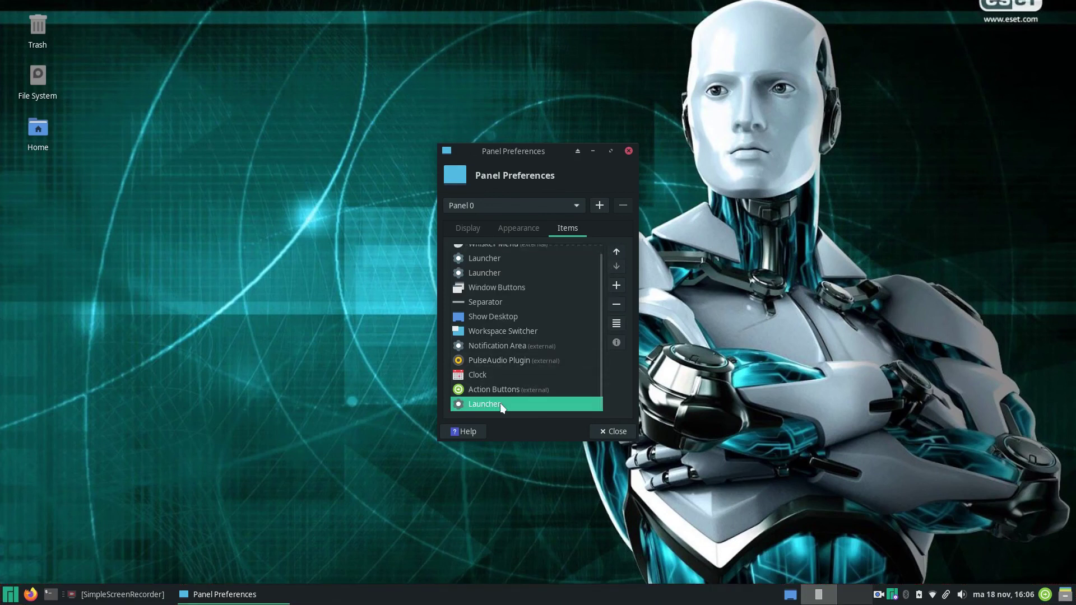
click(615, 256)
click(615, 256)
click(615, 256)
click(615, 256)
click(614, 256)
click(615, 255)
click(615, 256)
click(615, 255)
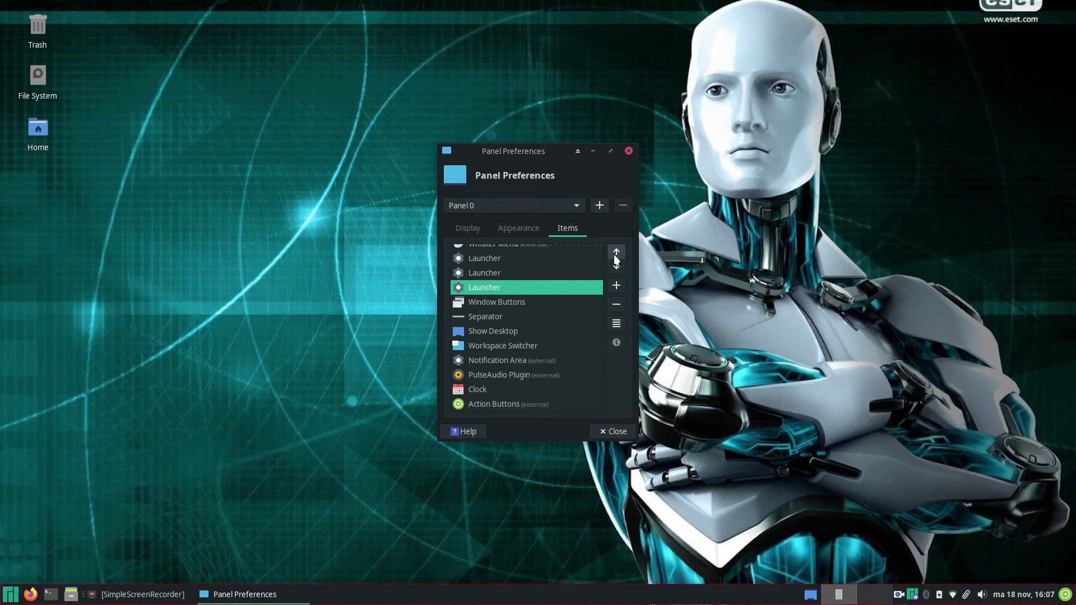
click(629, 151)
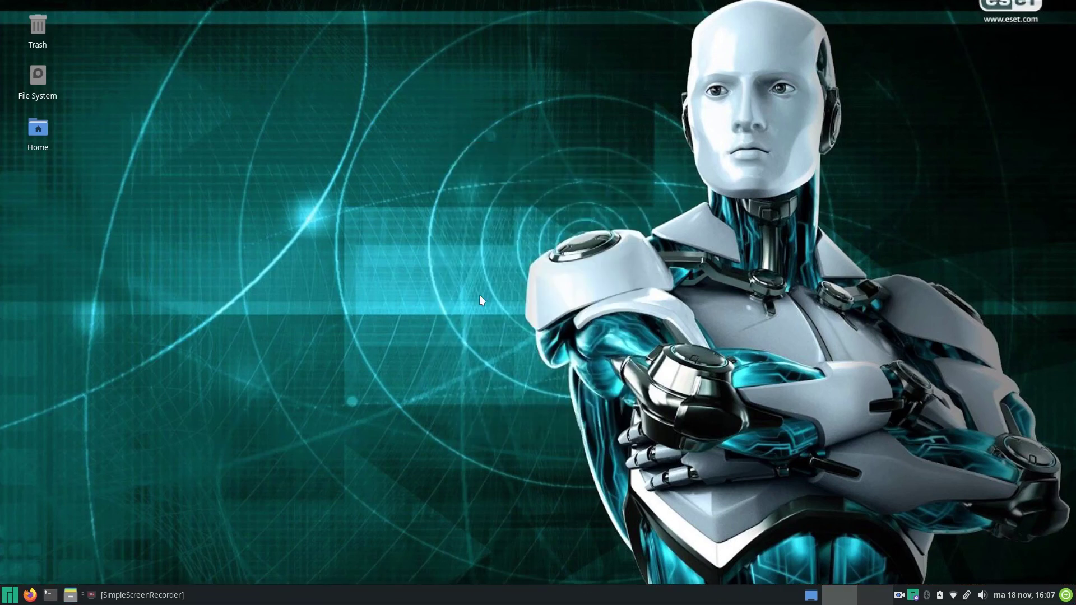
Launch Audacity from the Multimedia applications, dismiss its welcome dialog and close the program.
click(3, 600)
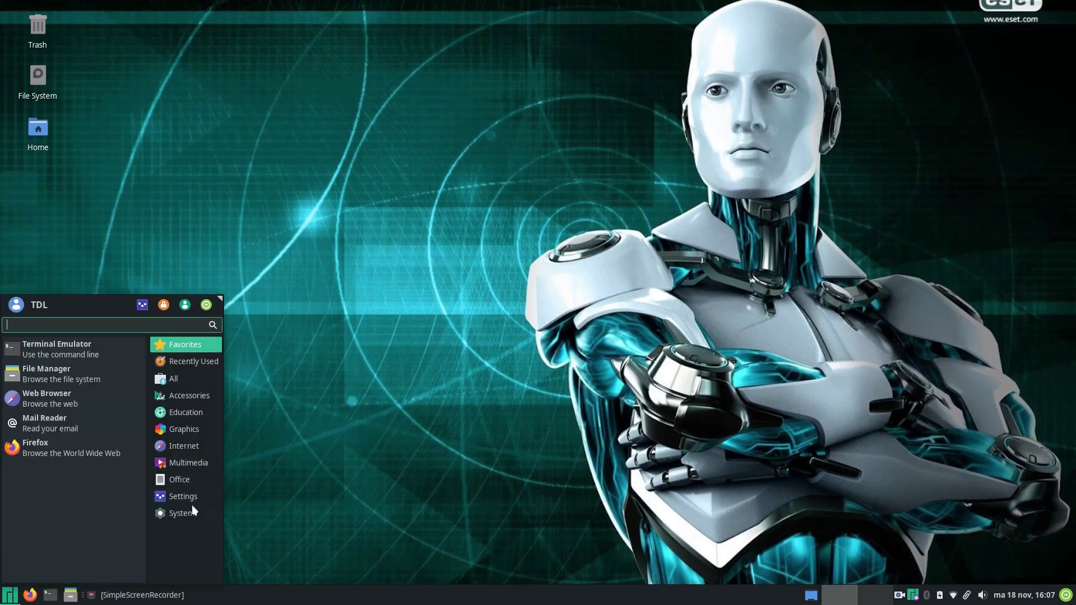
click(196, 463)
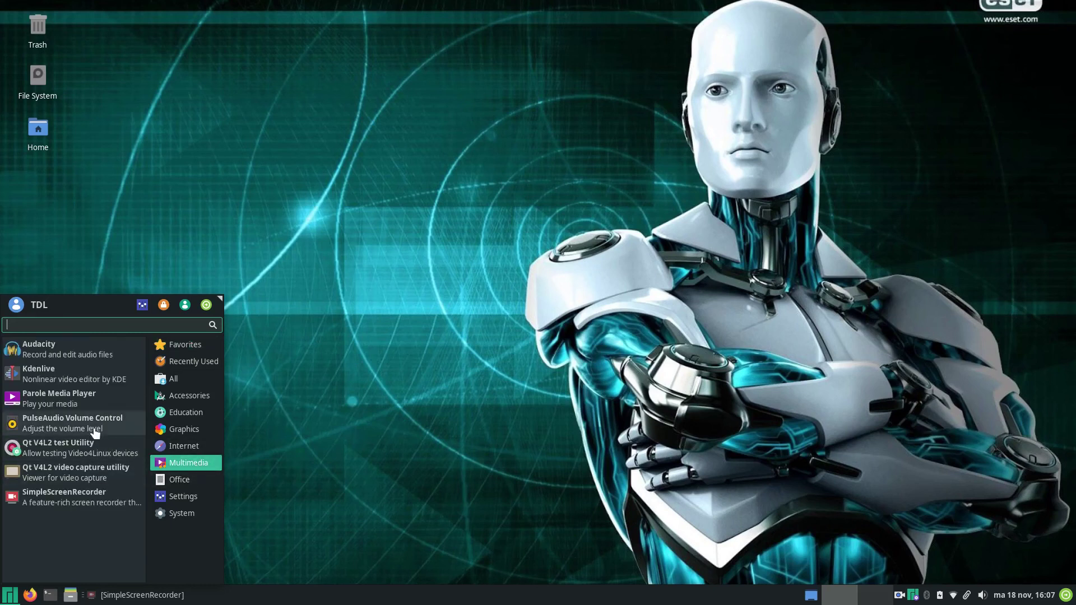
click(120, 359)
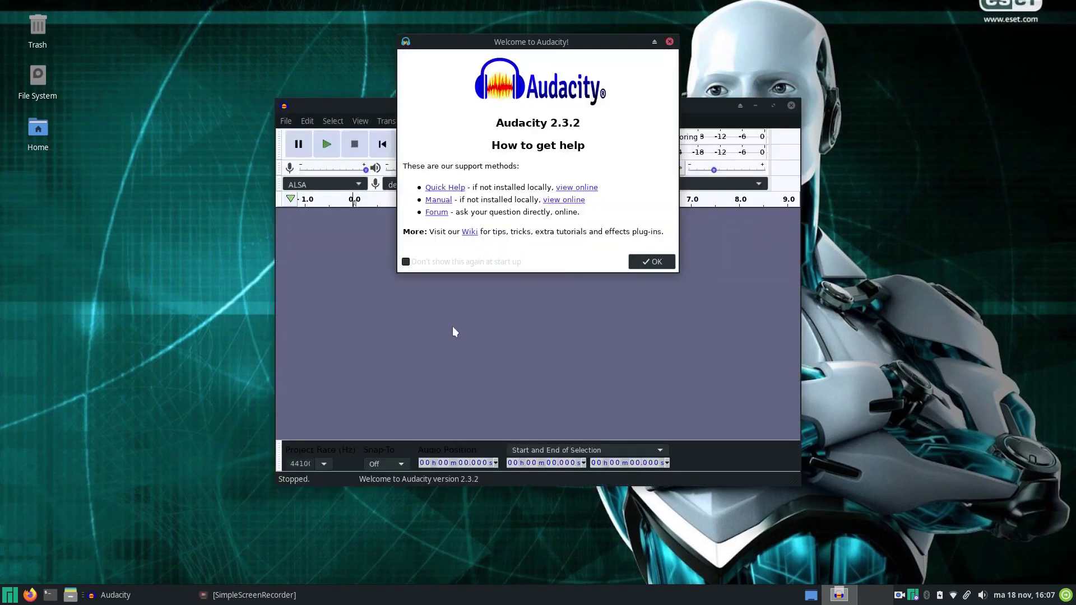
click(652, 262)
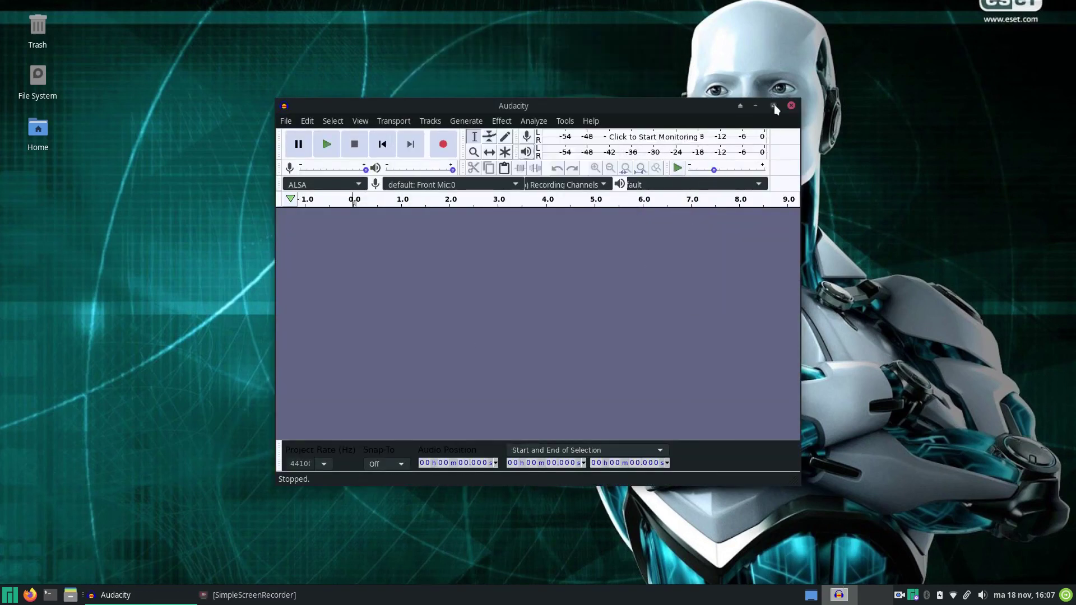
click(792, 106)
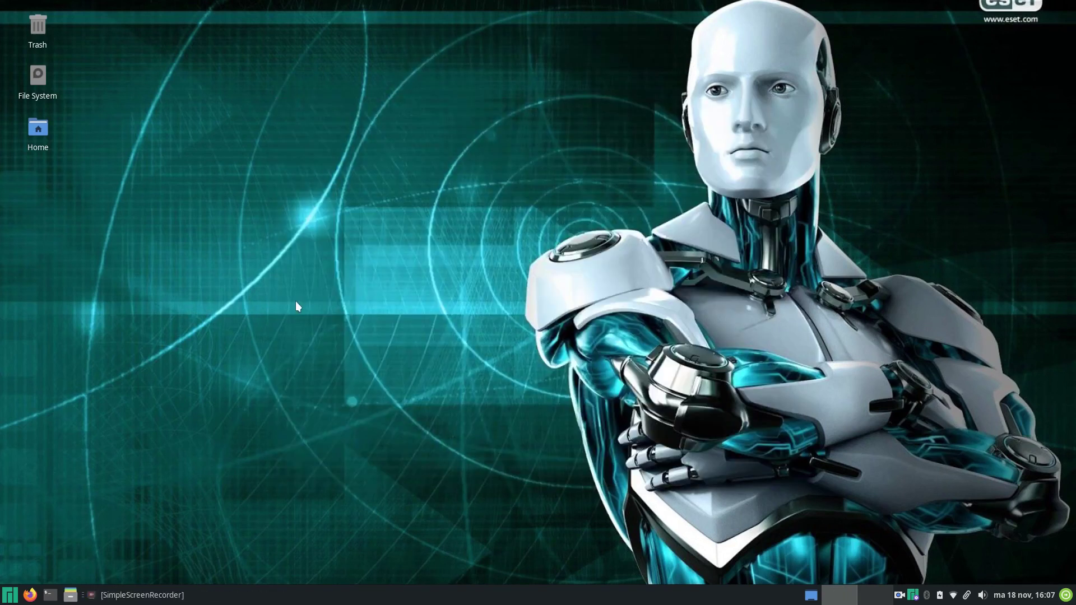
Launch GIMP from the Graphics applications, view its About information and close the program.
click(8, 595)
click(187, 429)
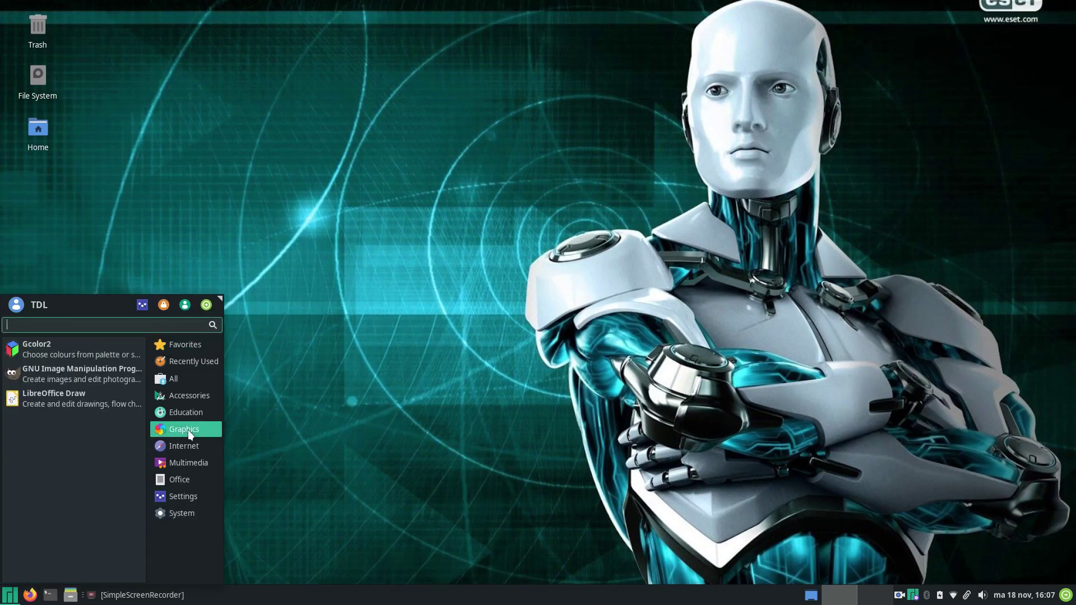
click(111, 372)
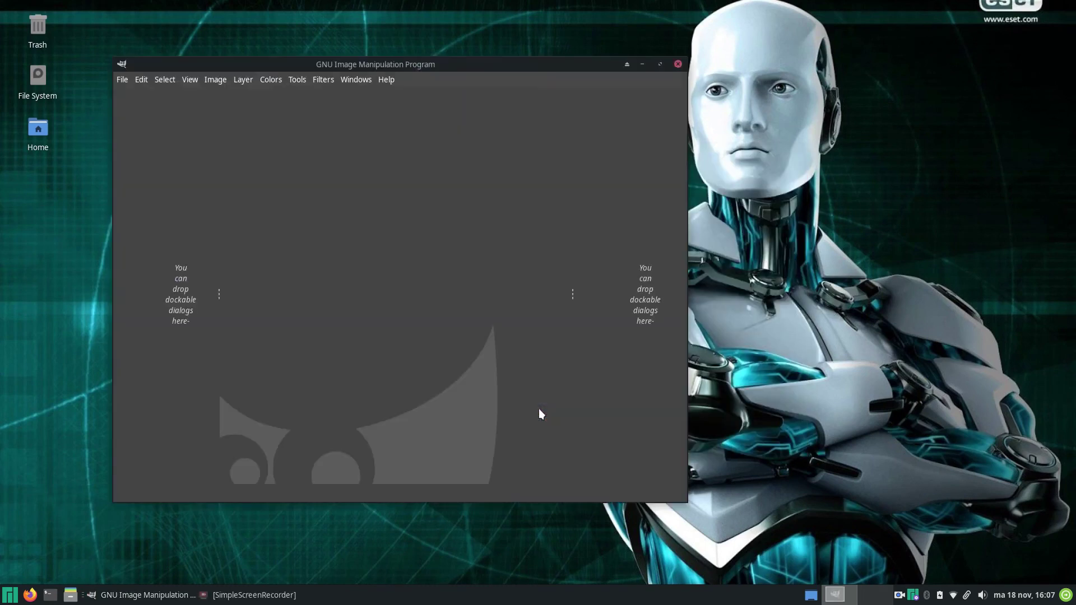
click(387, 80)
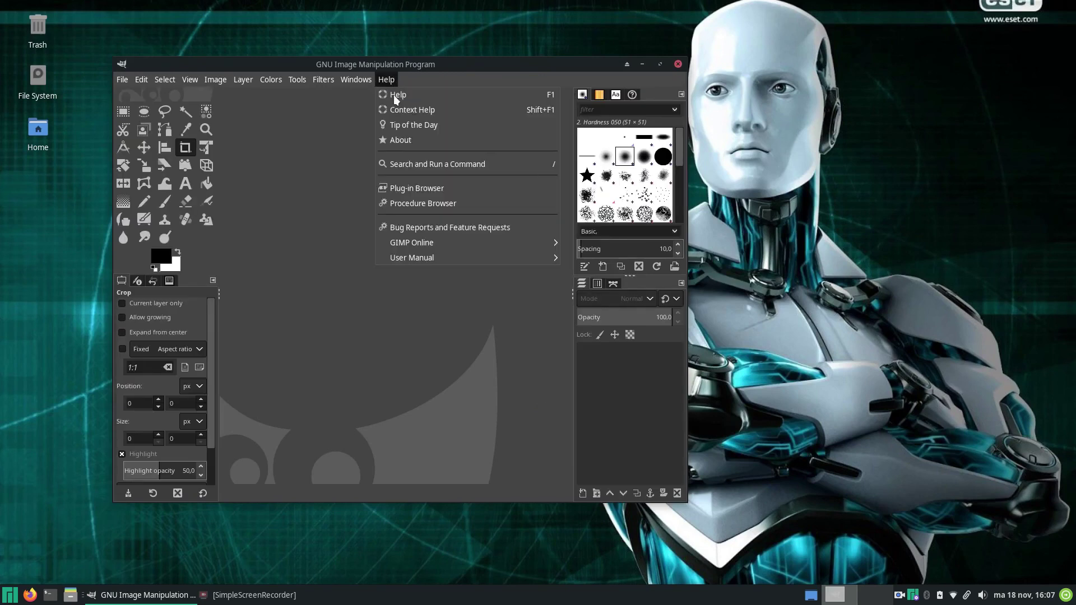
click(415, 140)
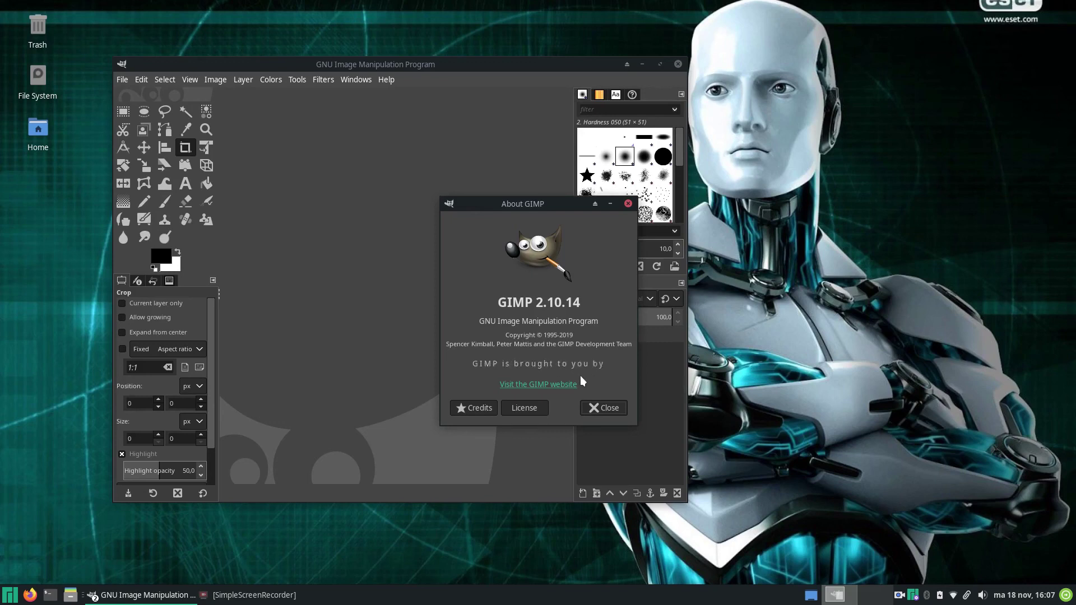
click(618, 407)
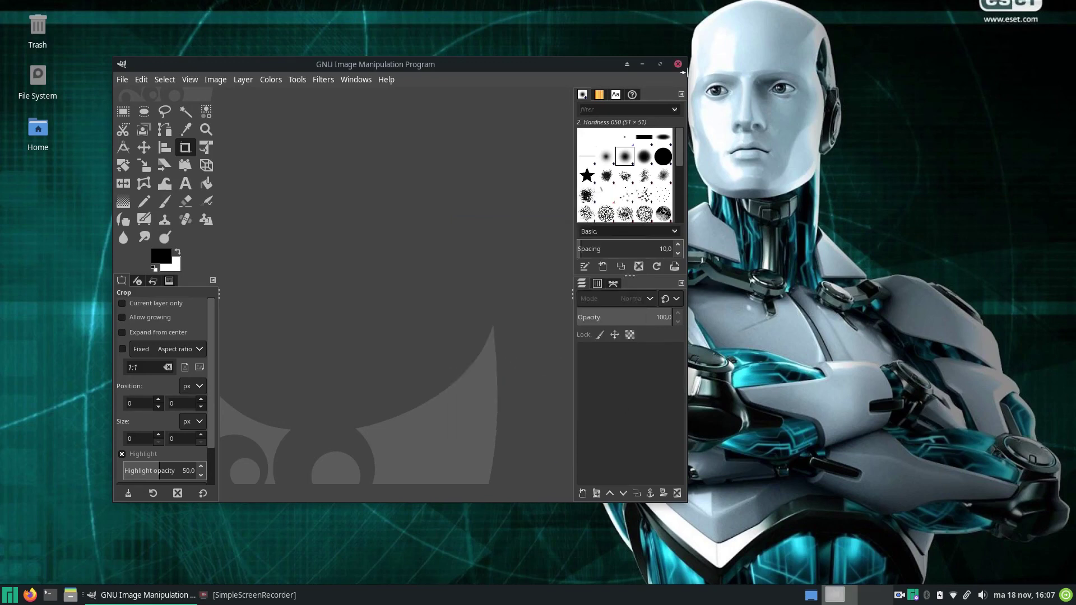
click(677, 64)
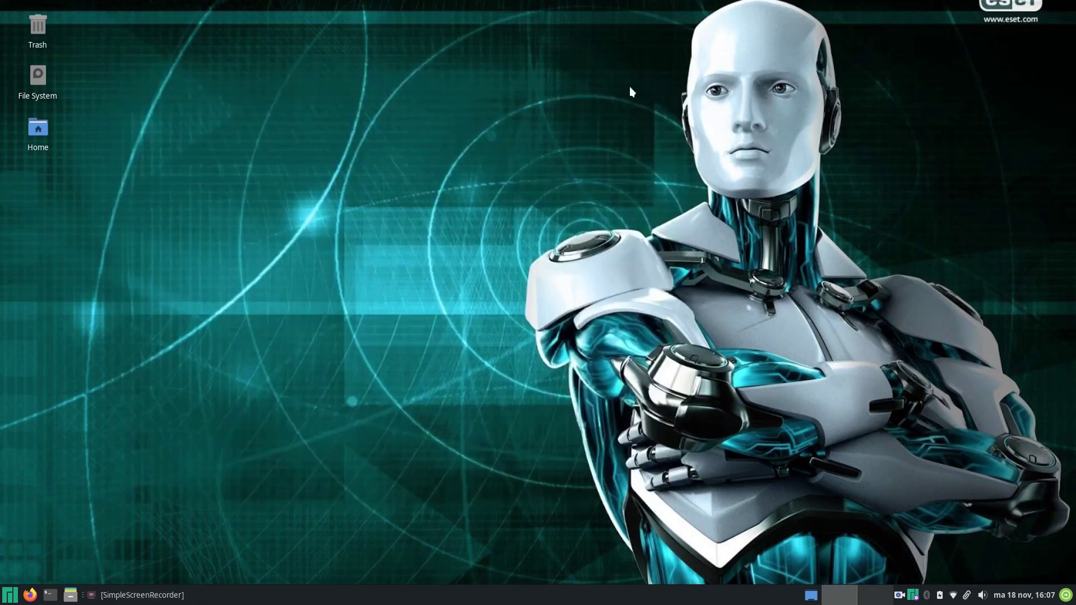
Find Kdenlive by searching the applications for "kden", launch it, maximize its window and enlarge the area above the timeline.
click(10, 595)
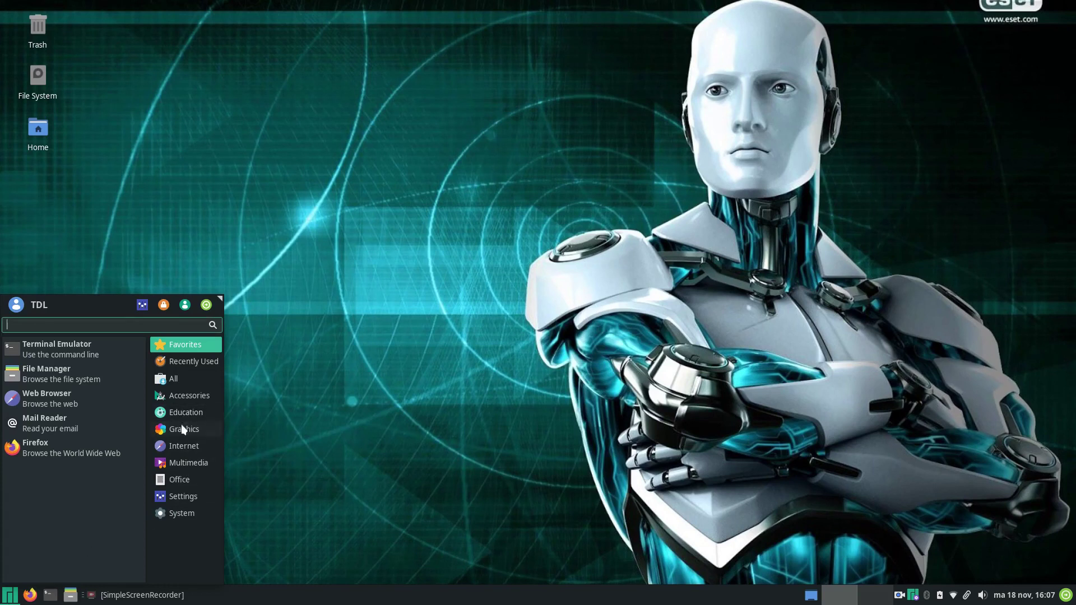
click(186, 393)
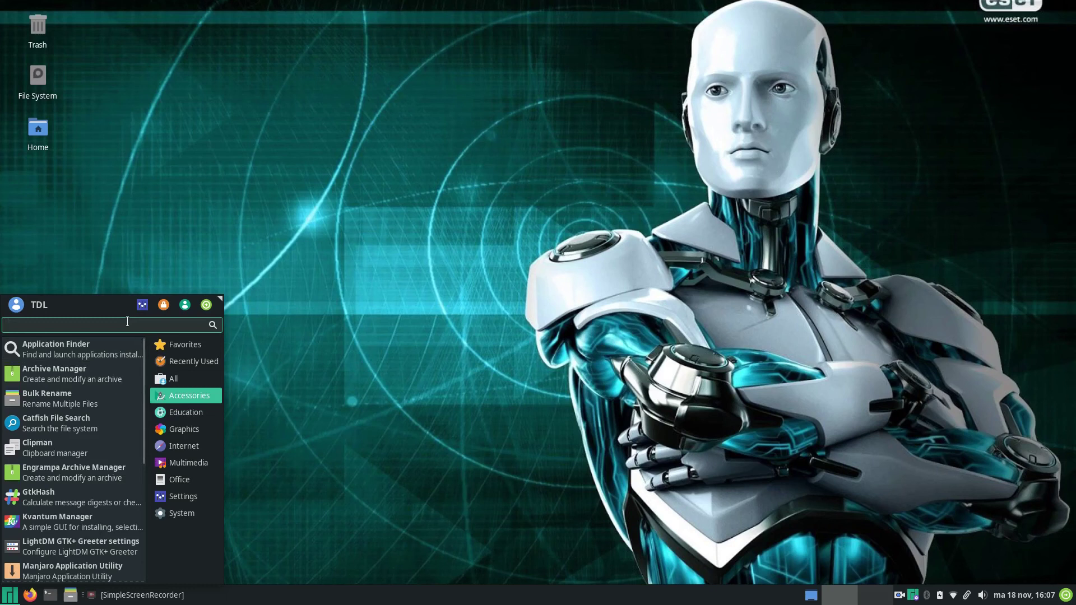
text(kden)
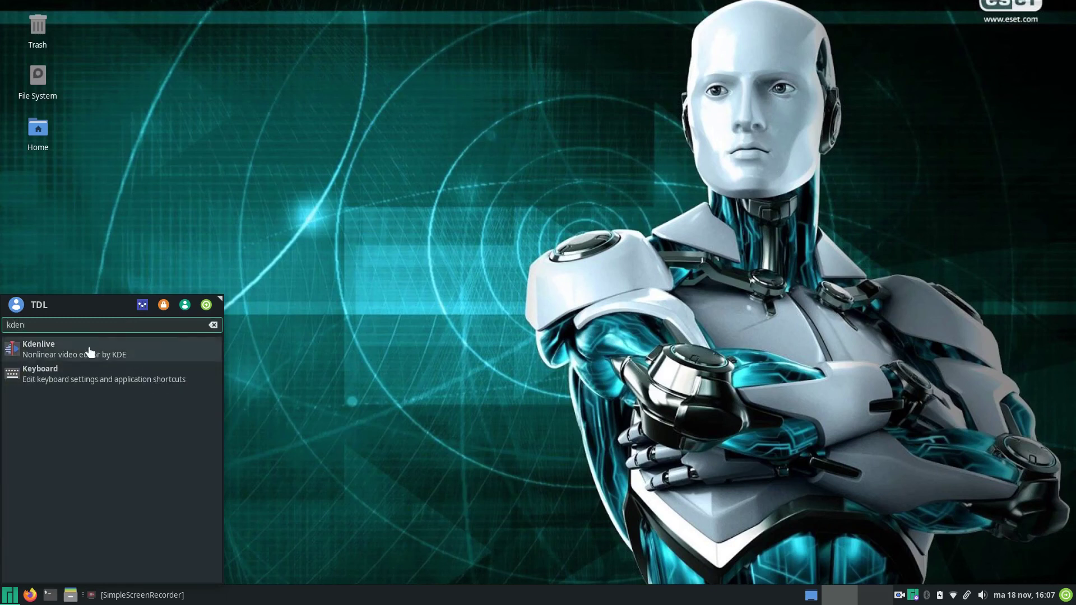
click(88, 353)
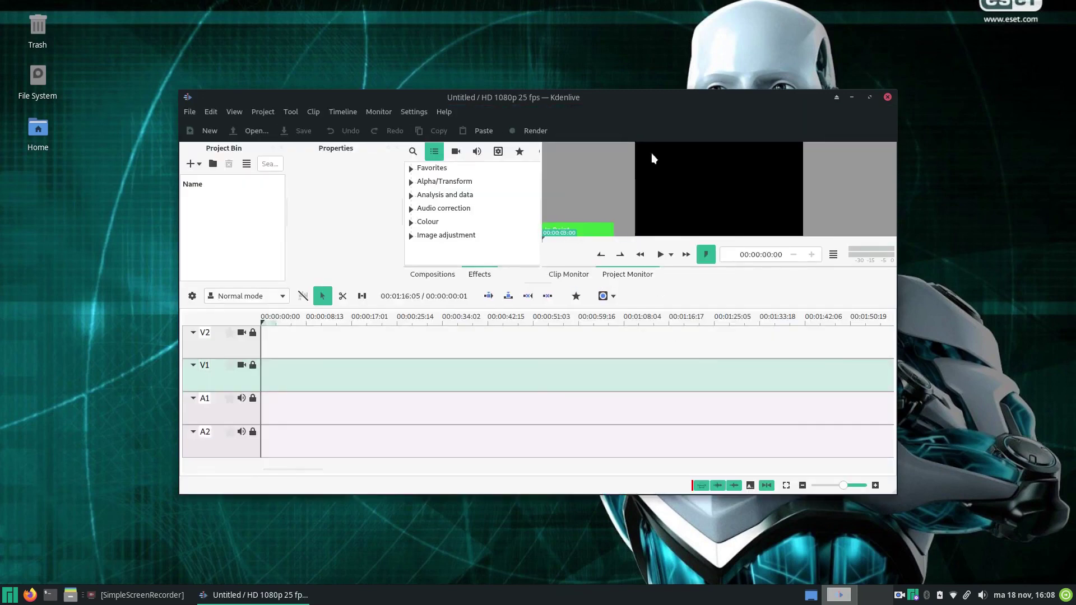
double_click(655, 96)
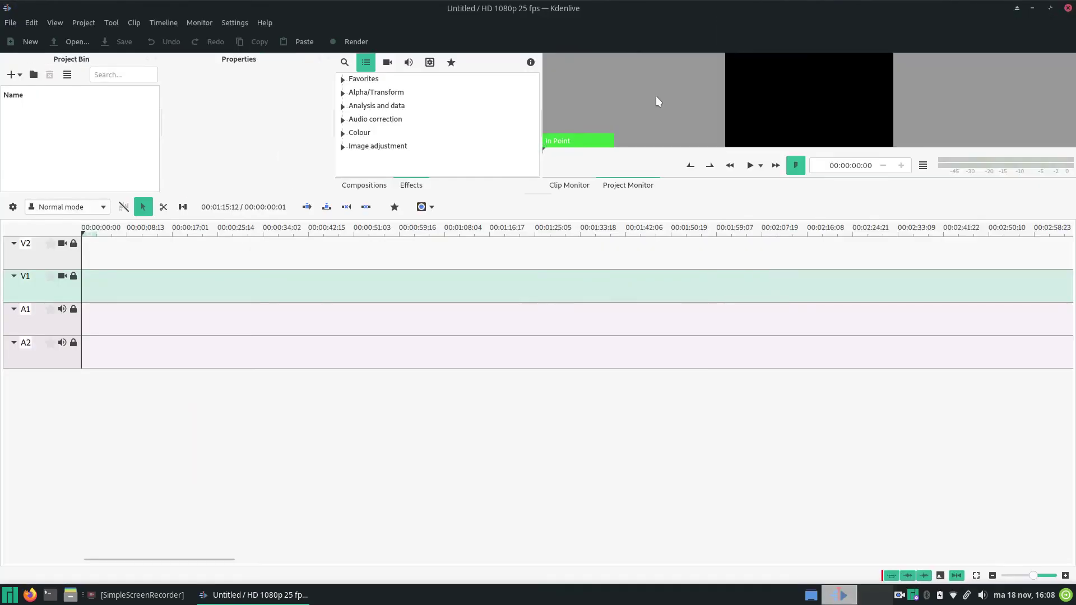
drag(505, 192, 519, 388)
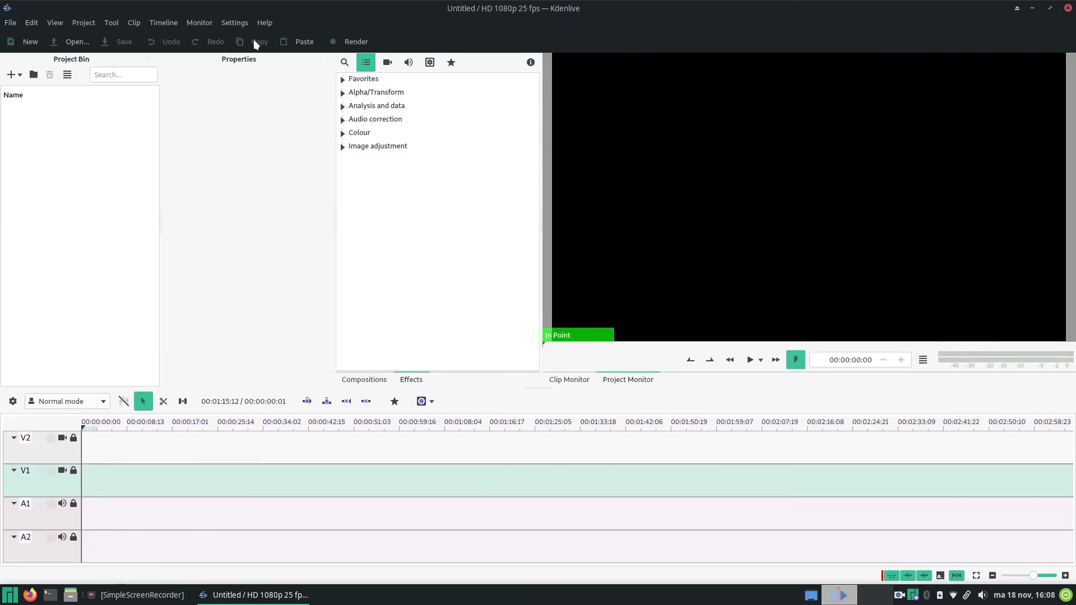
Set Kdenlive's color theme to KvArcDark.
click(236, 22)
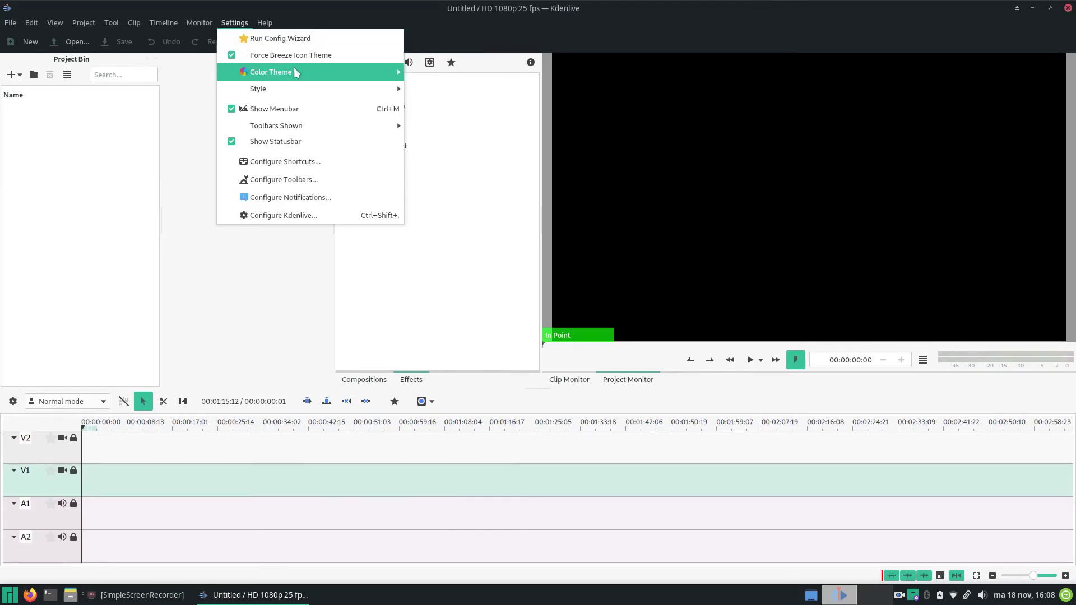
mouse_move(296, 72)
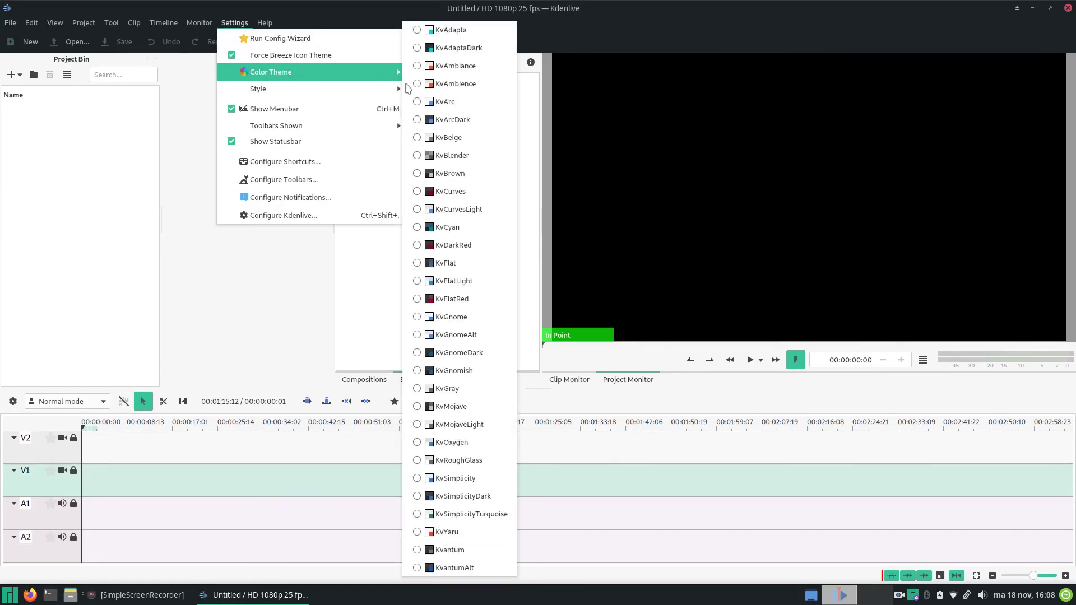
click(461, 114)
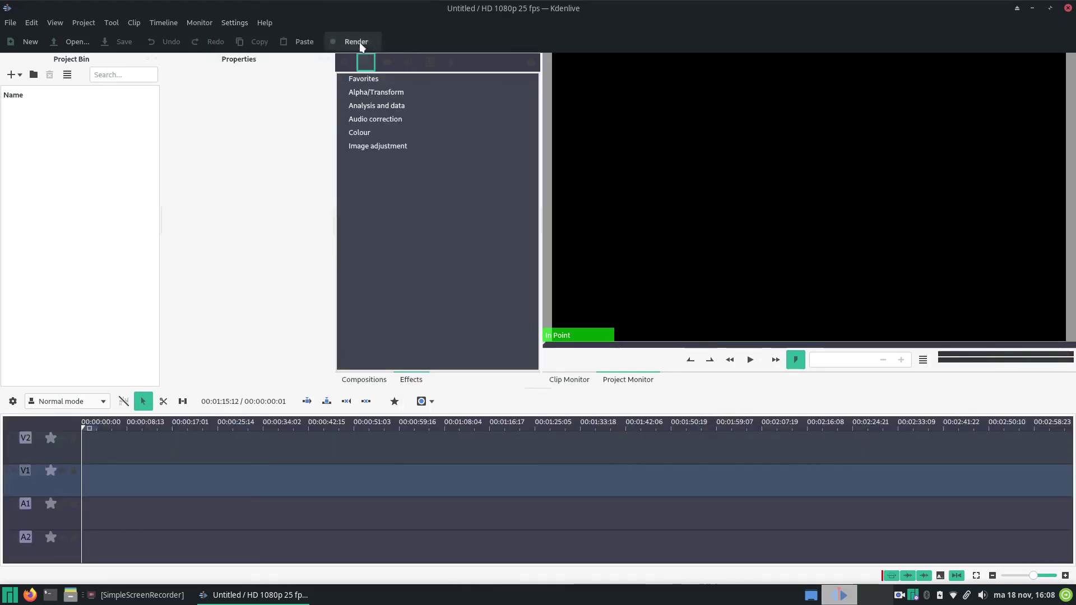
Look through Kdenlive's available styles and set the color theme to KvAdaptaDark.
click(234, 26)
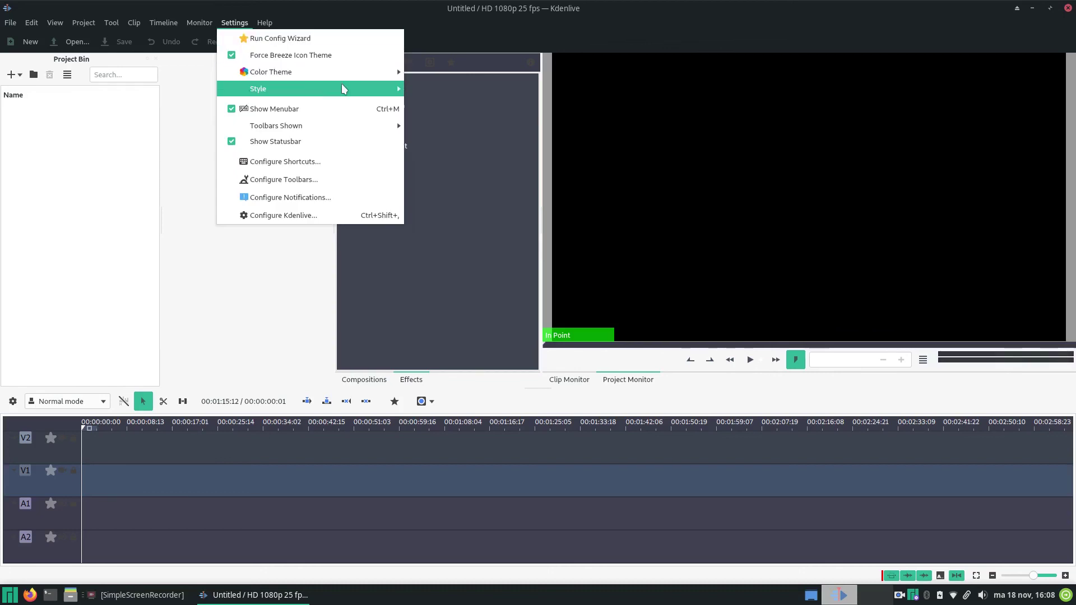
mouse_move(343, 88)
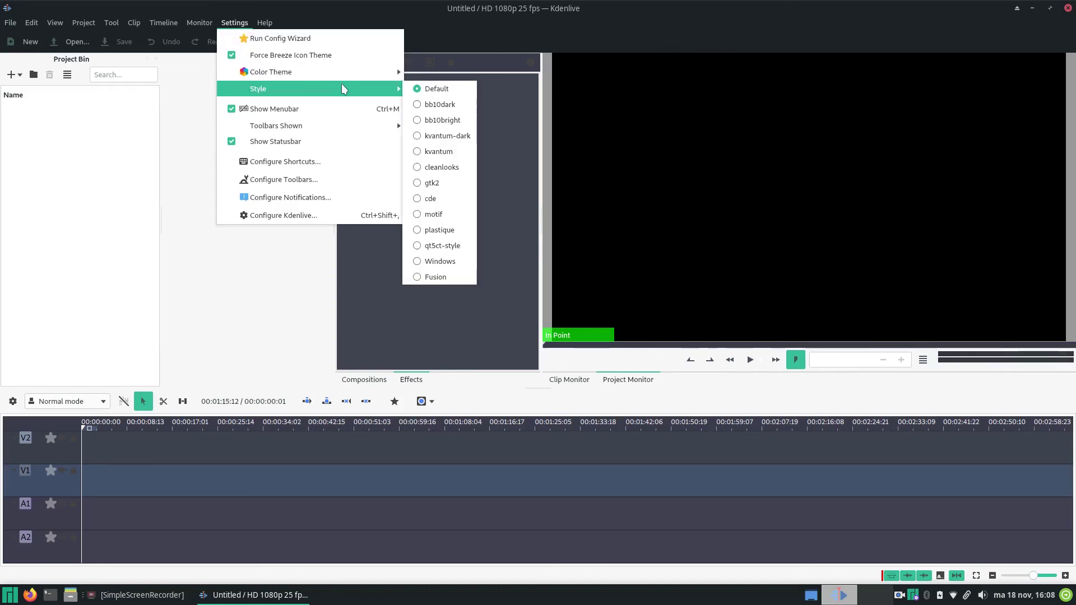
mouse_move(365, 73)
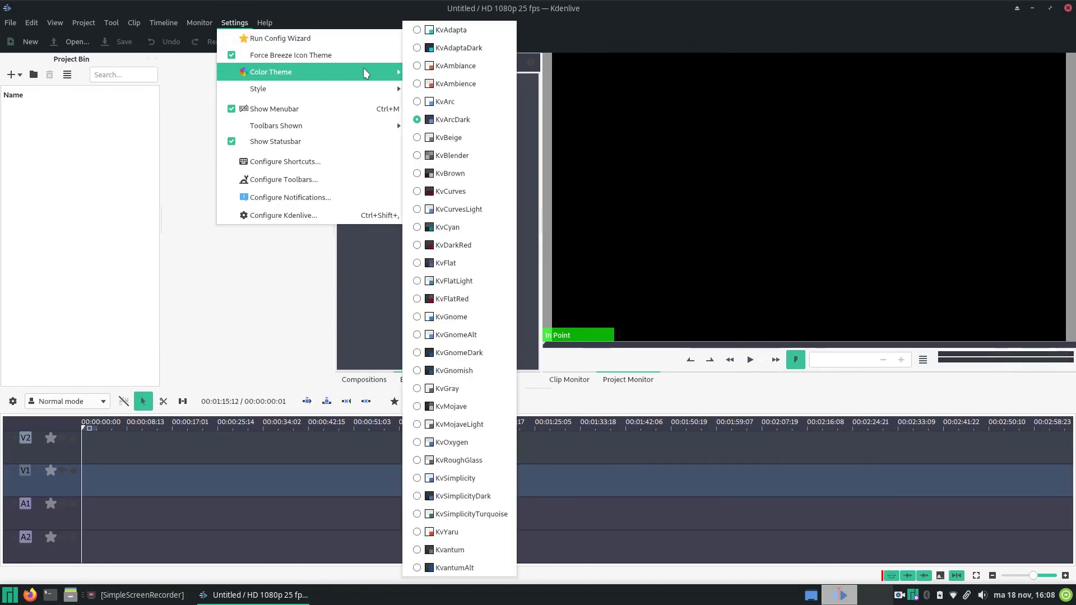
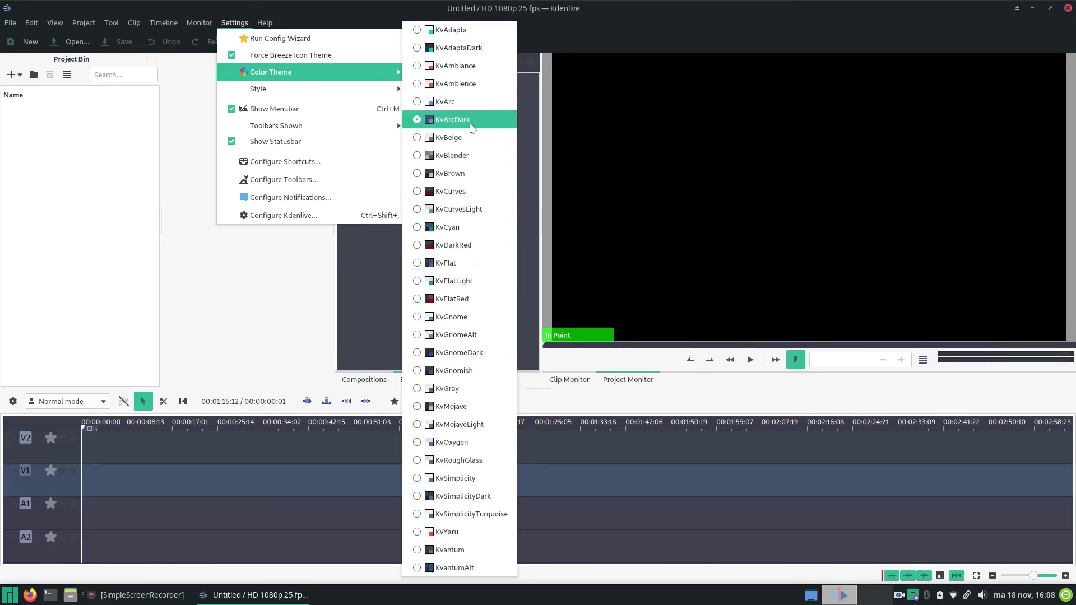
click(477, 43)
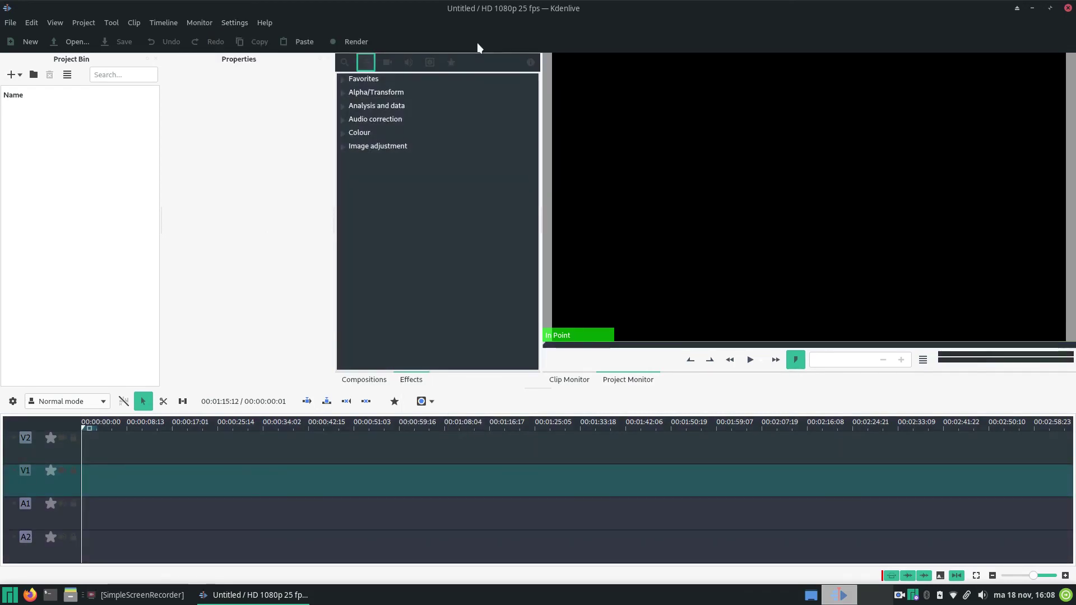
Disable Force Breeze Icon Theme in Kdenlive and confirm the change.
click(235, 23)
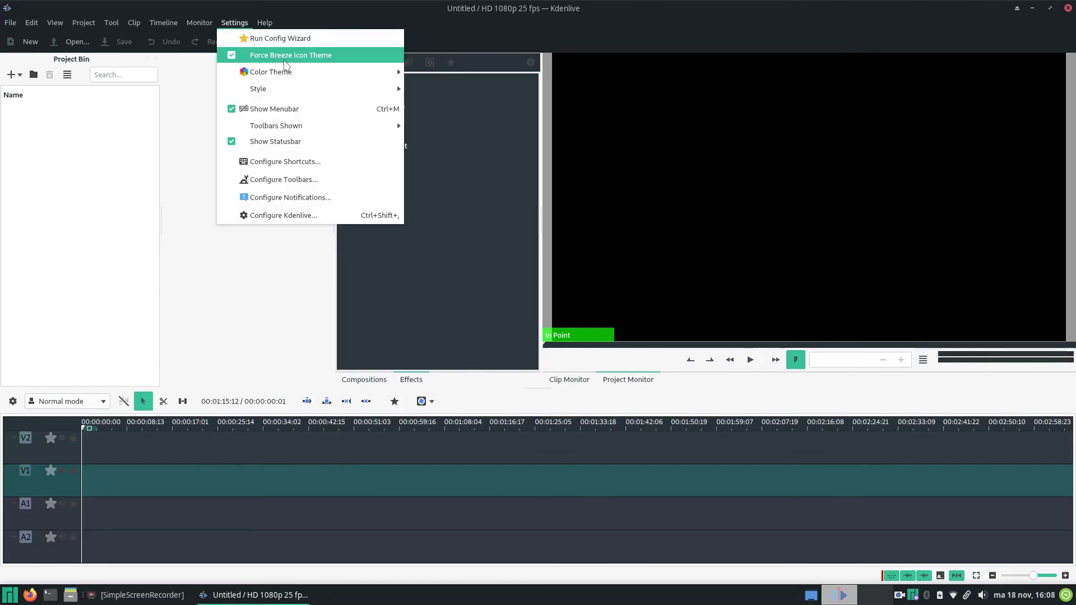
click(230, 61)
click(594, 292)
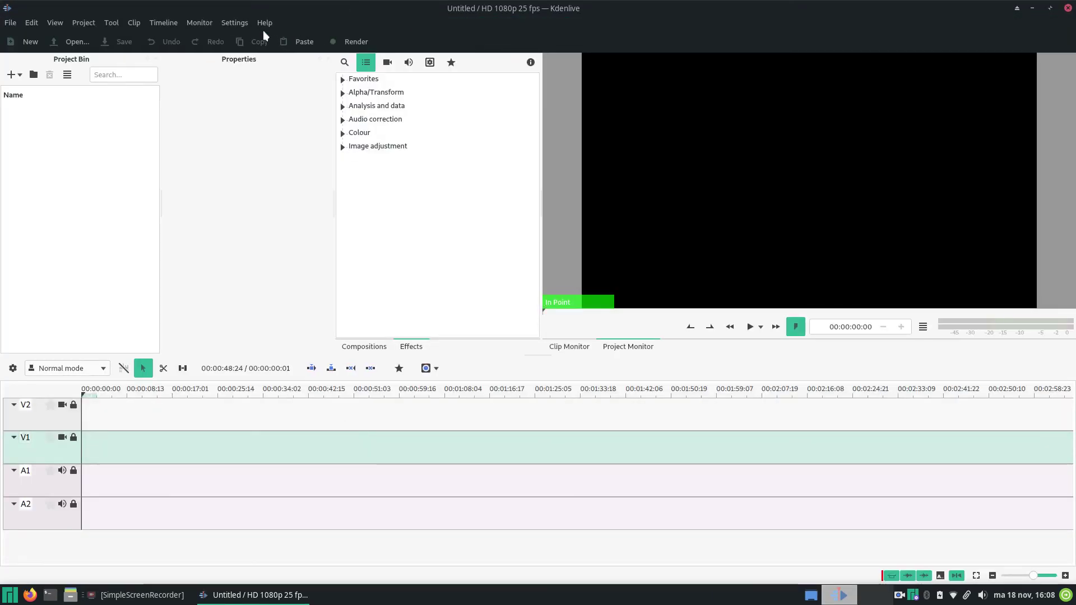
Change Kdenlive's color theme back to KvArcDark.
click(235, 23)
mouse_move(317, 73)
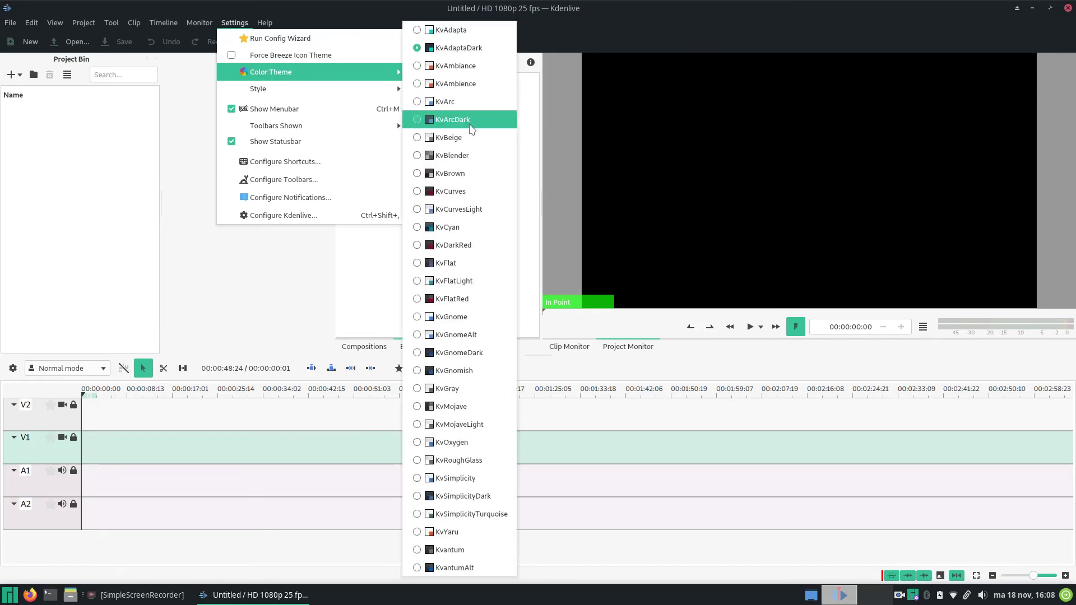
click(471, 127)
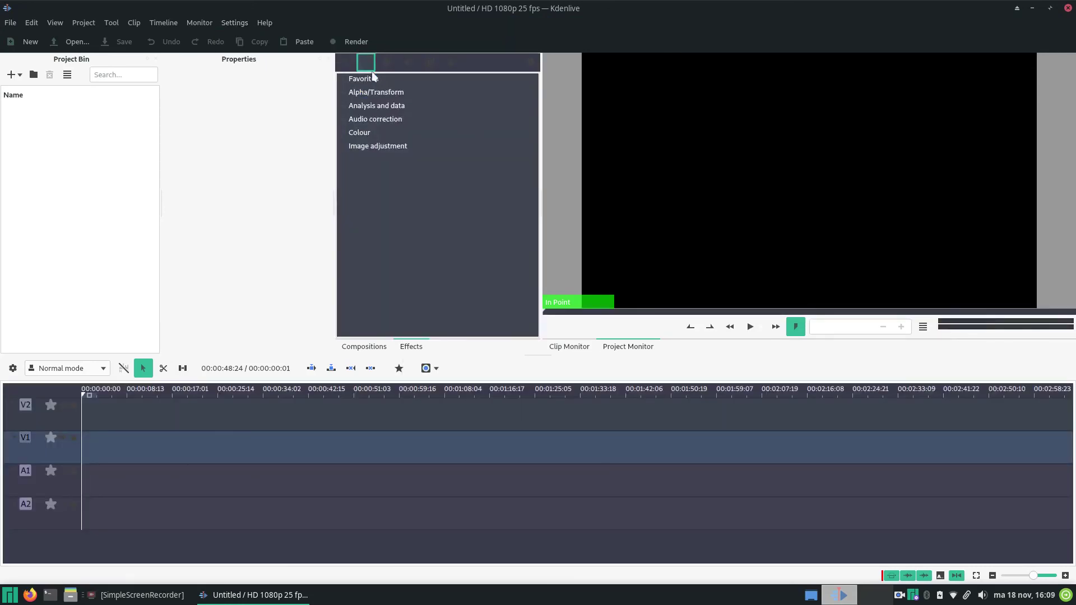
Set Kdenlive's color theme to KvGnomeDark and close Kdenlive.
click(265, 23)
mouse_move(234, 23)
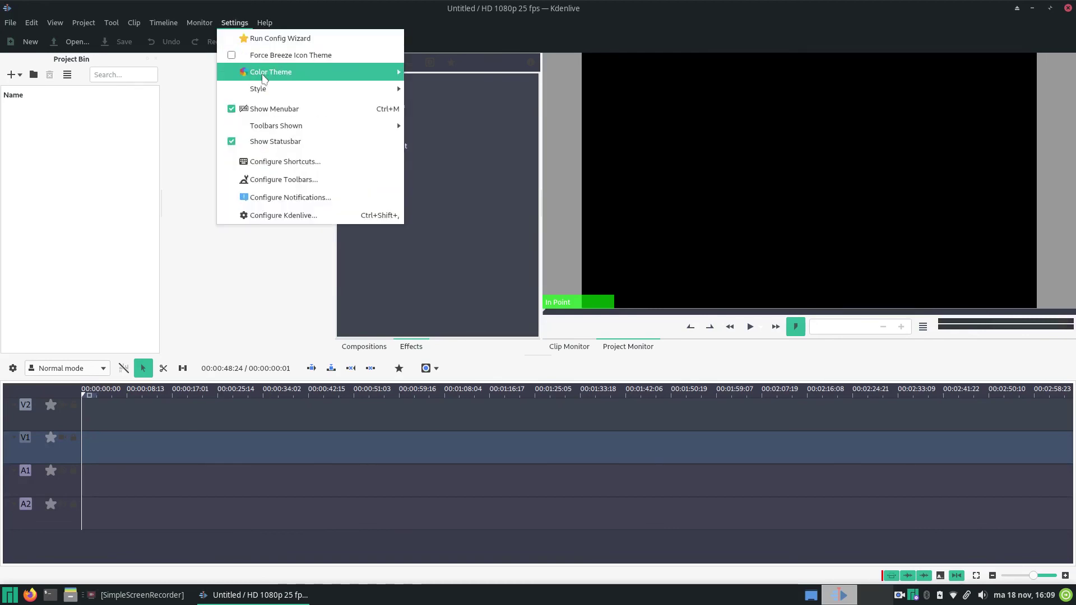
mouse_move(263, 78)
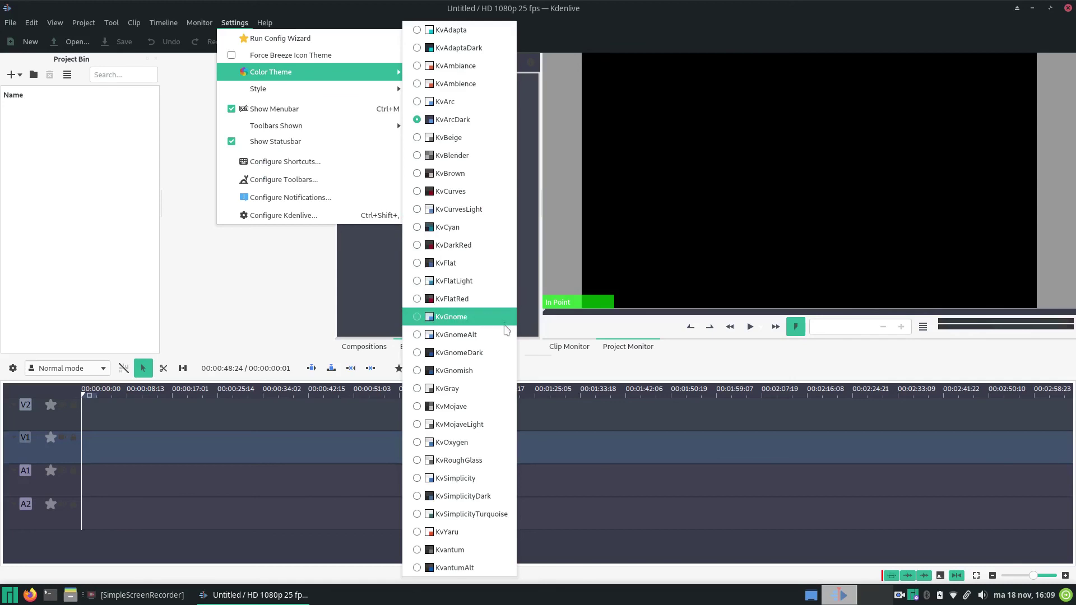
click(509, 355)
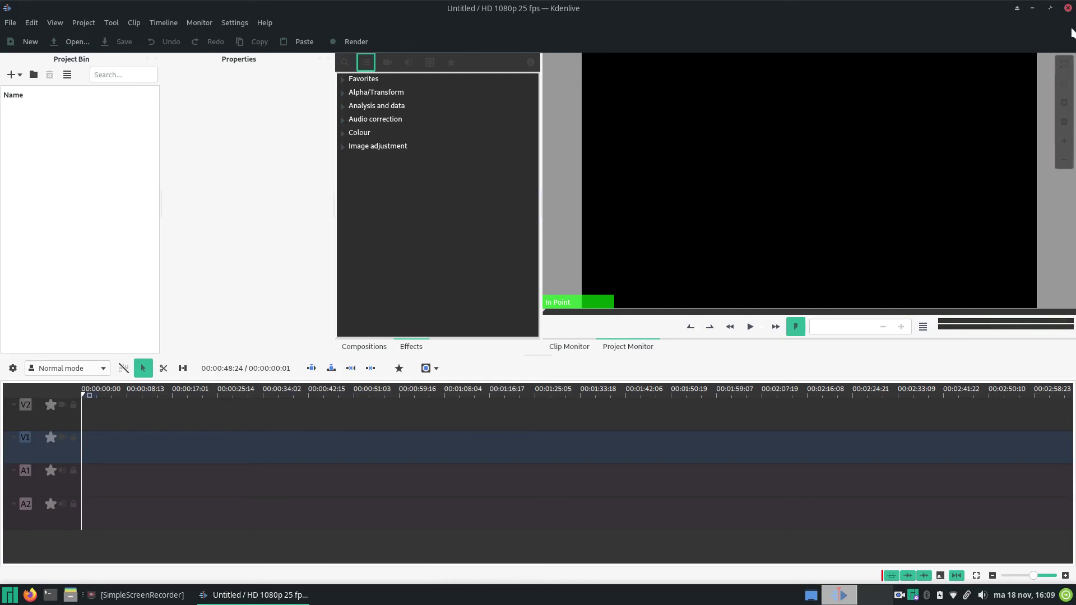
click(1068, 11)
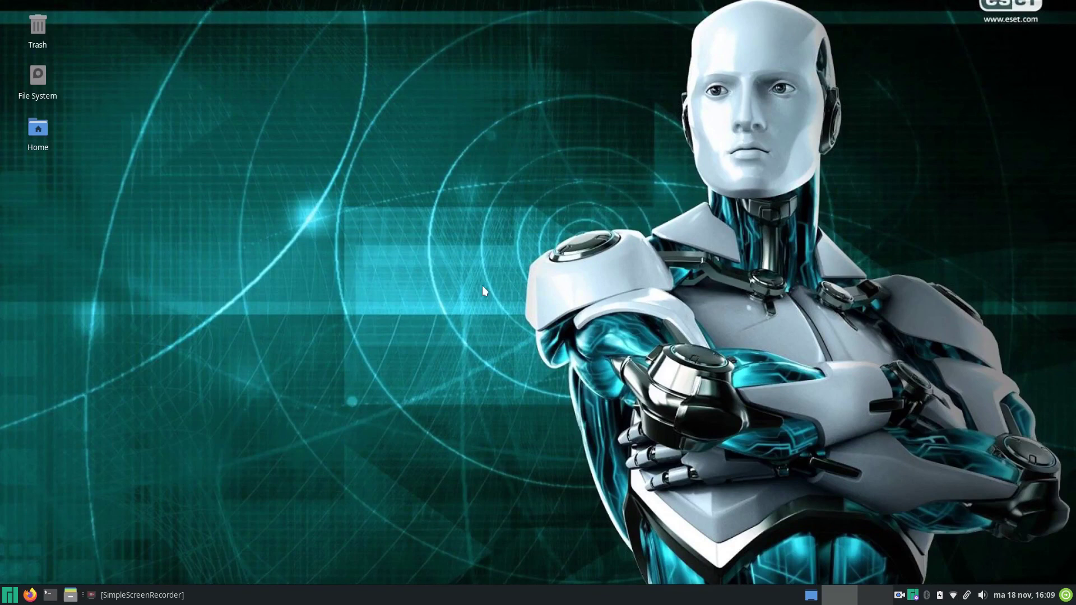
Launch htop, maximize its window to examine the running processes and memory and processor load, and close it.
click(10, 594)
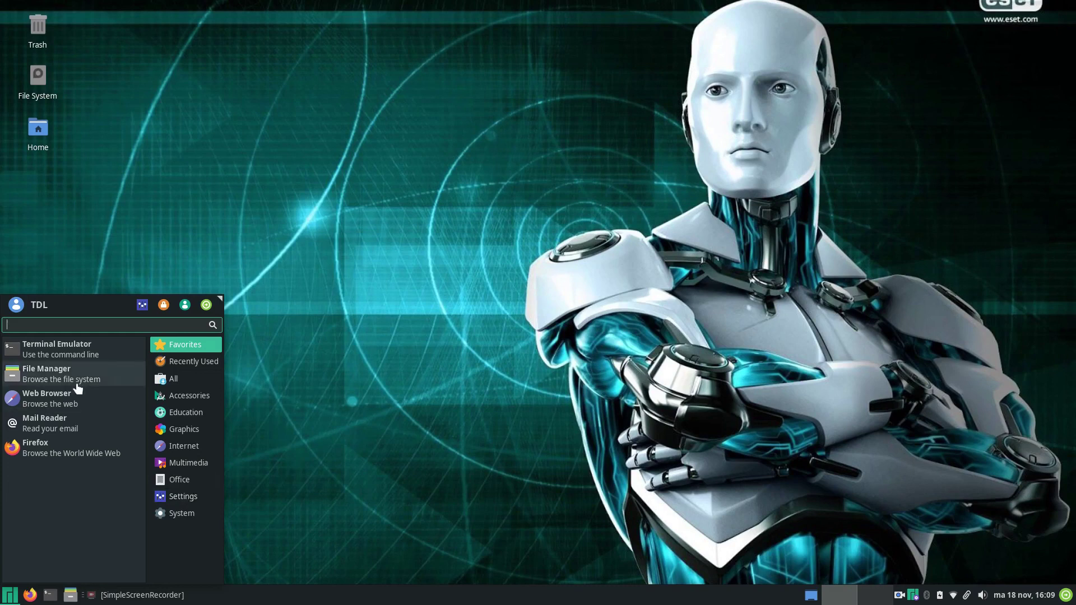
text(htop)
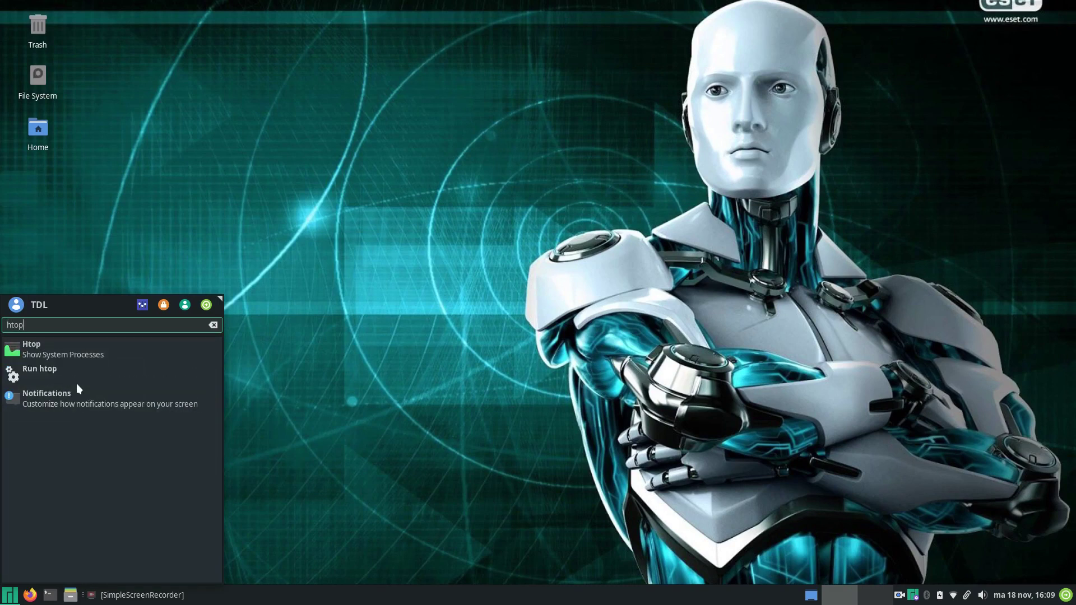
key(Return)
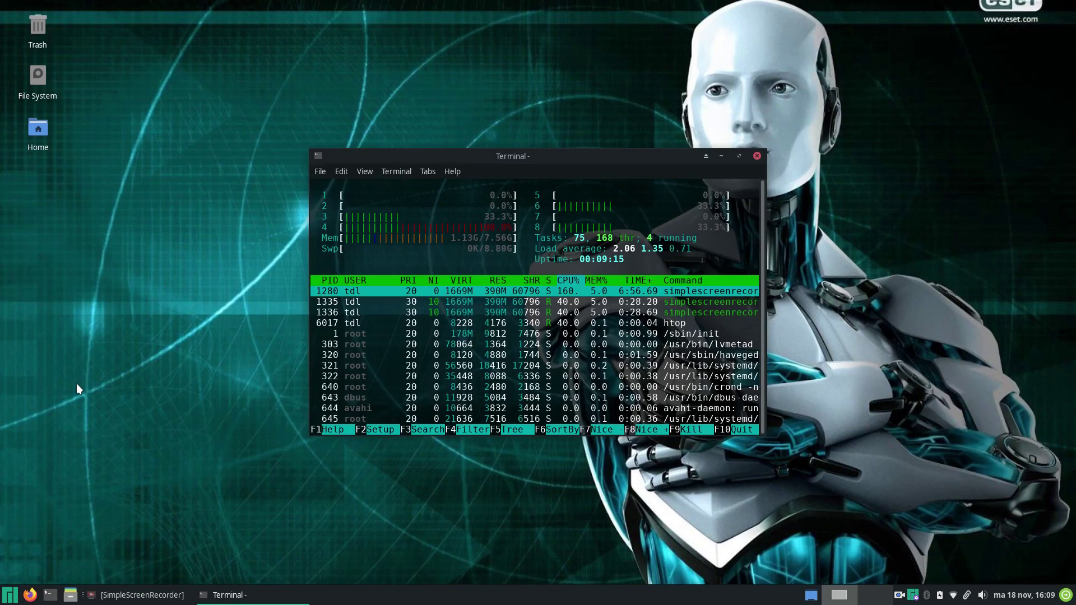
double_click(546, 162)
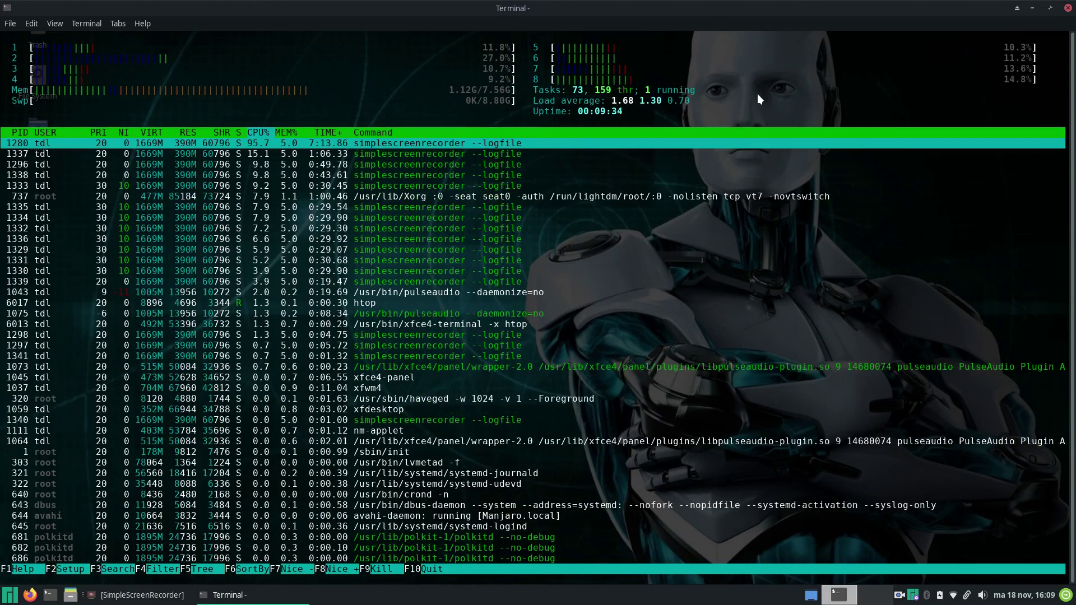
click(1069, 8)
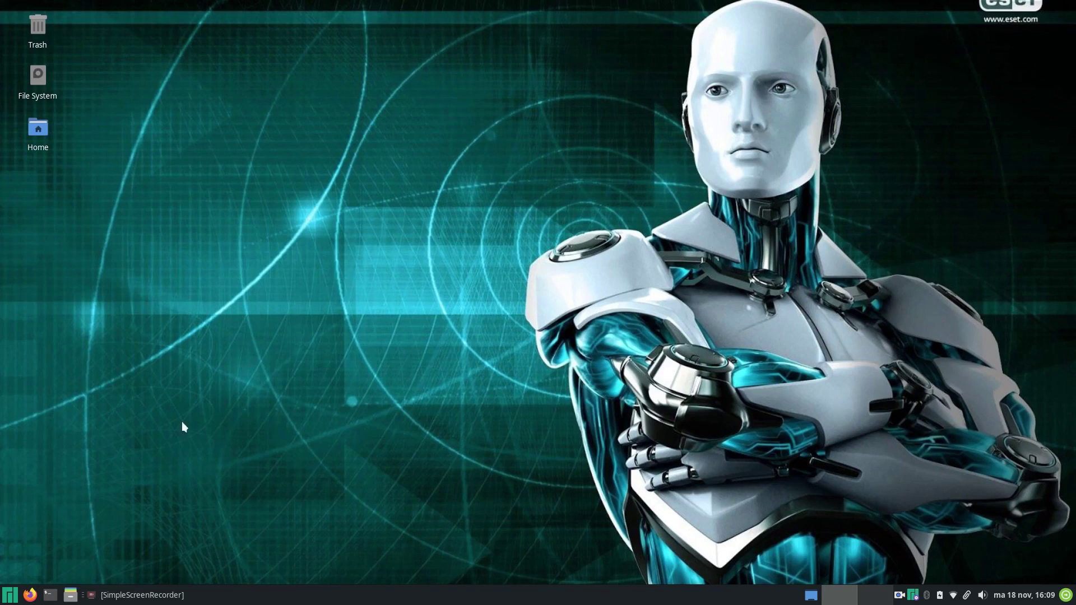
click(11, 595)
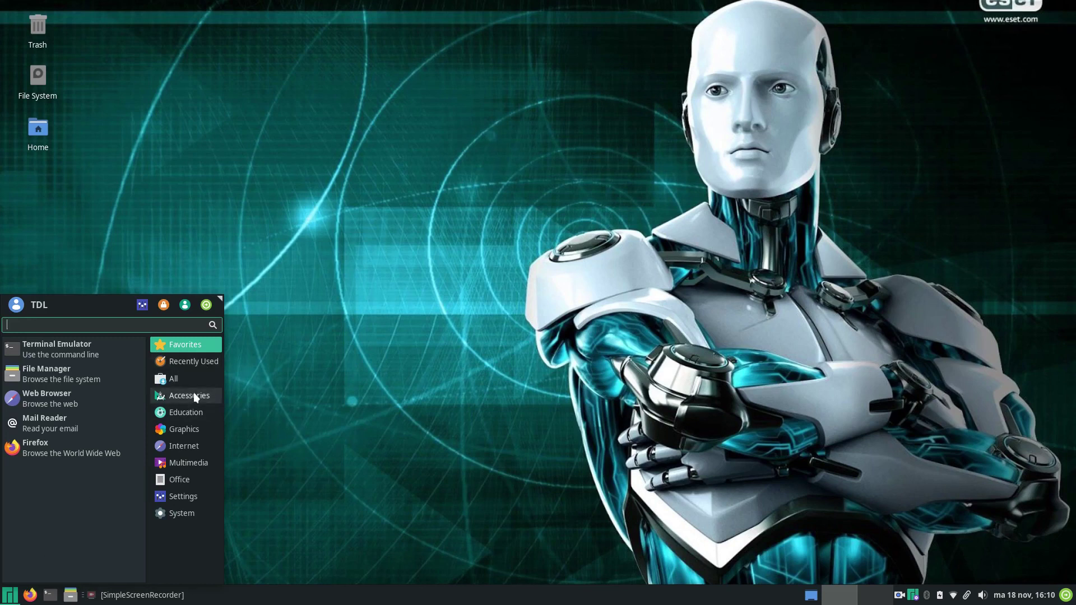
click(343, 410)
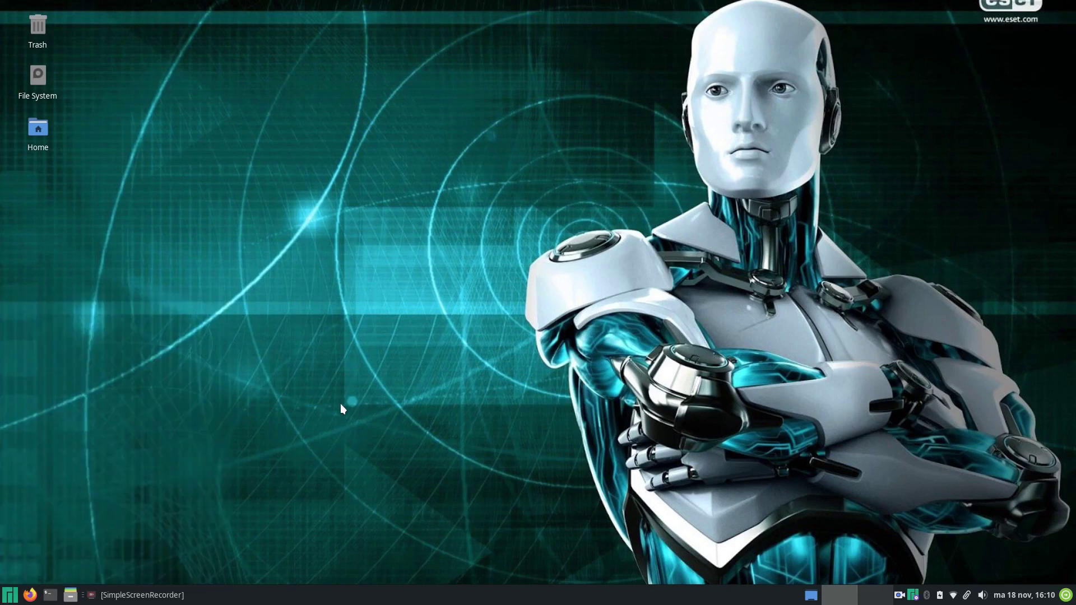
Switch to SimpleScreenRecorder and save the screen recording.
click(167, 598)
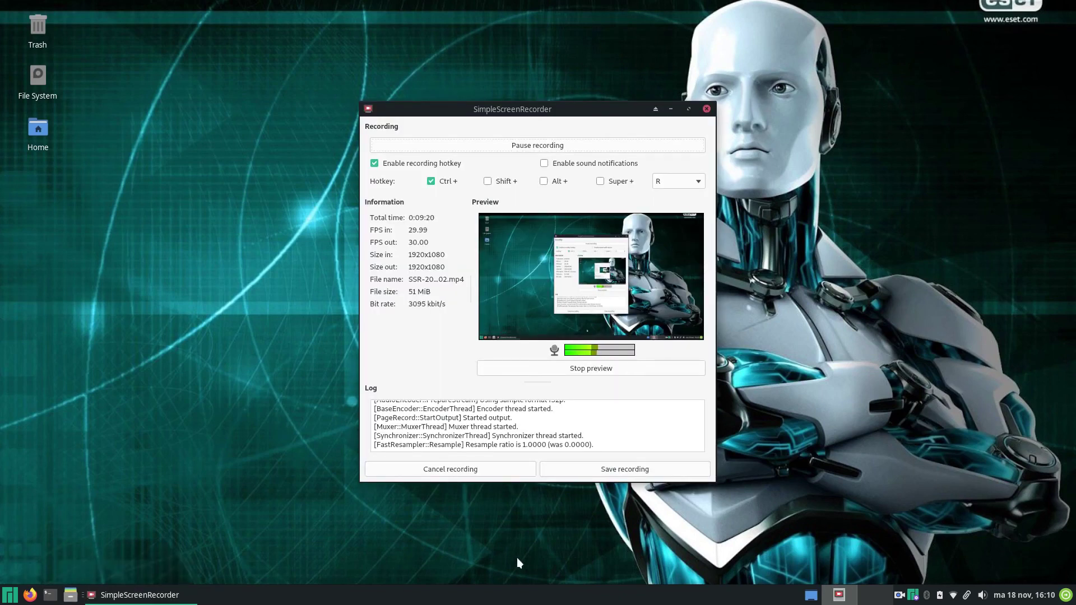
click(621, 471)
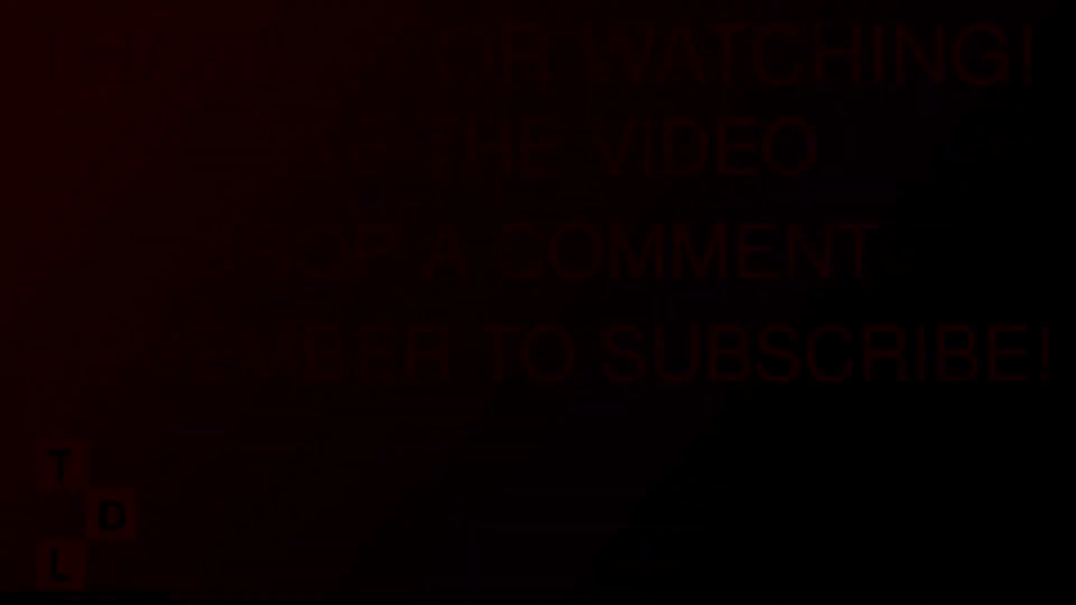